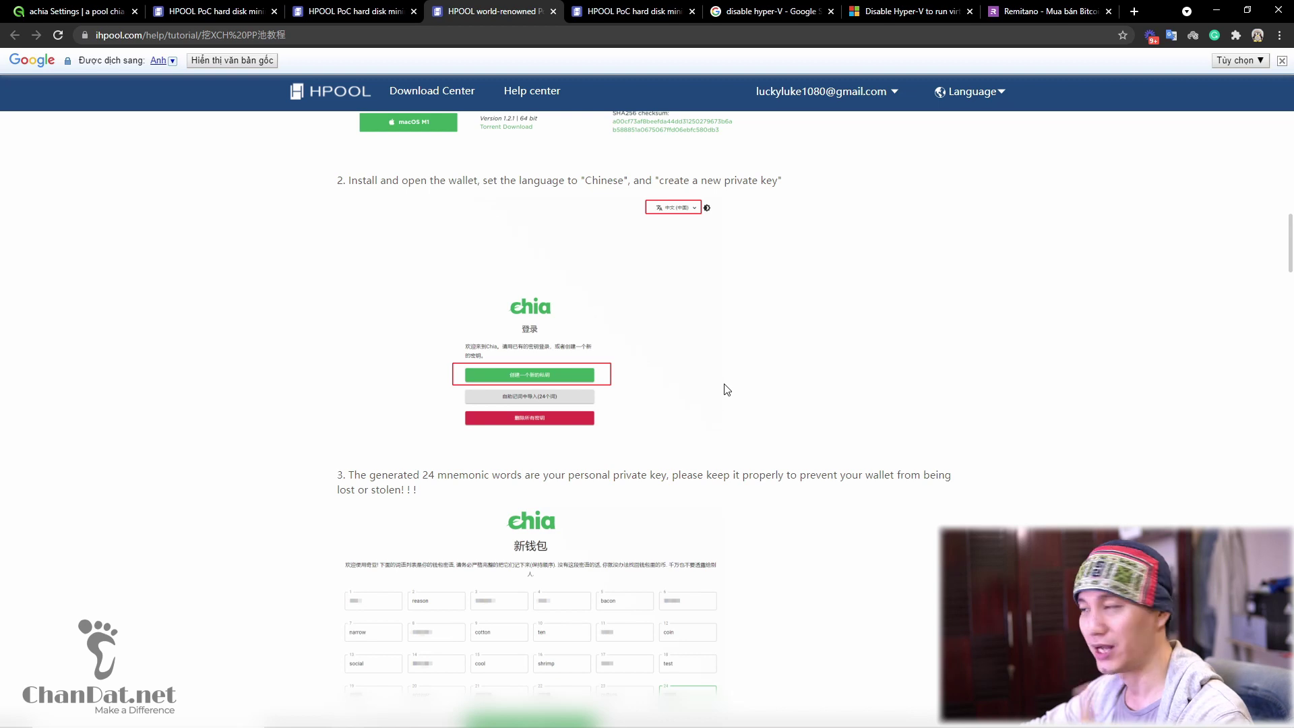
Read the guide's wallet and private key instructions through to the section on opening a mining pool.
scroll(761, 359, "down", 1)
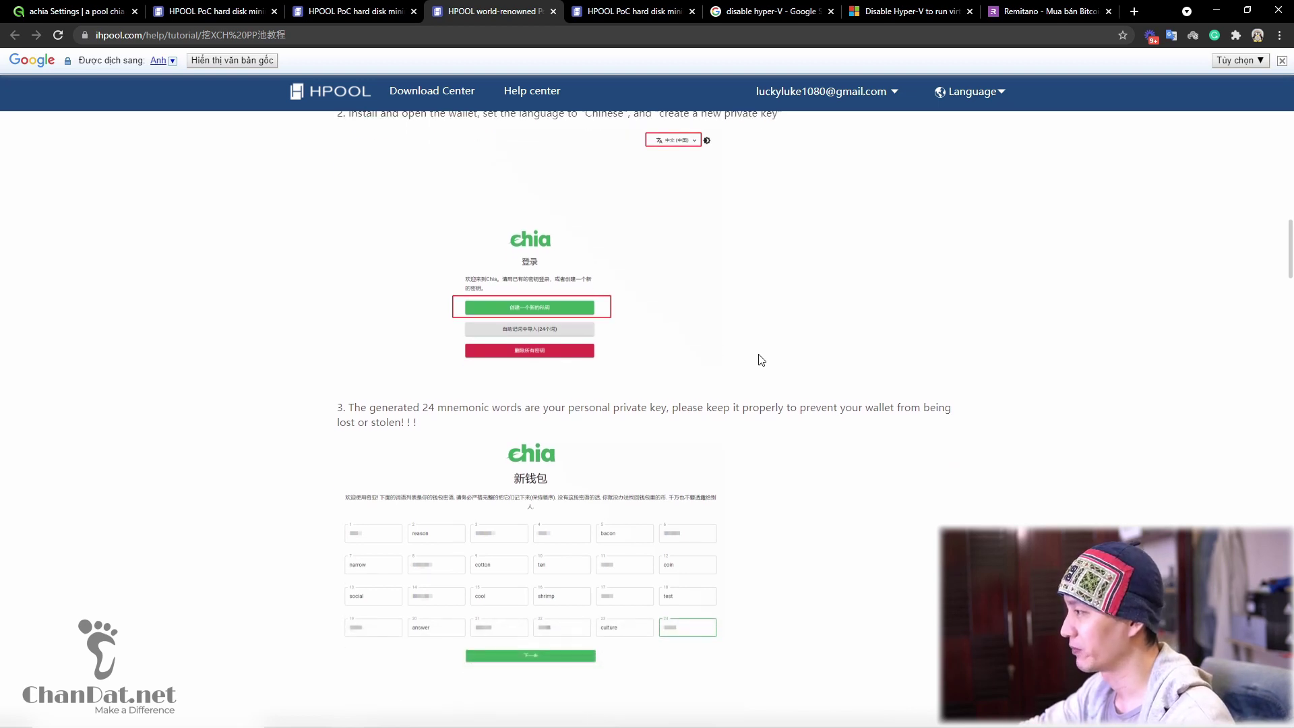
scroll(761, 359, "down", 1)
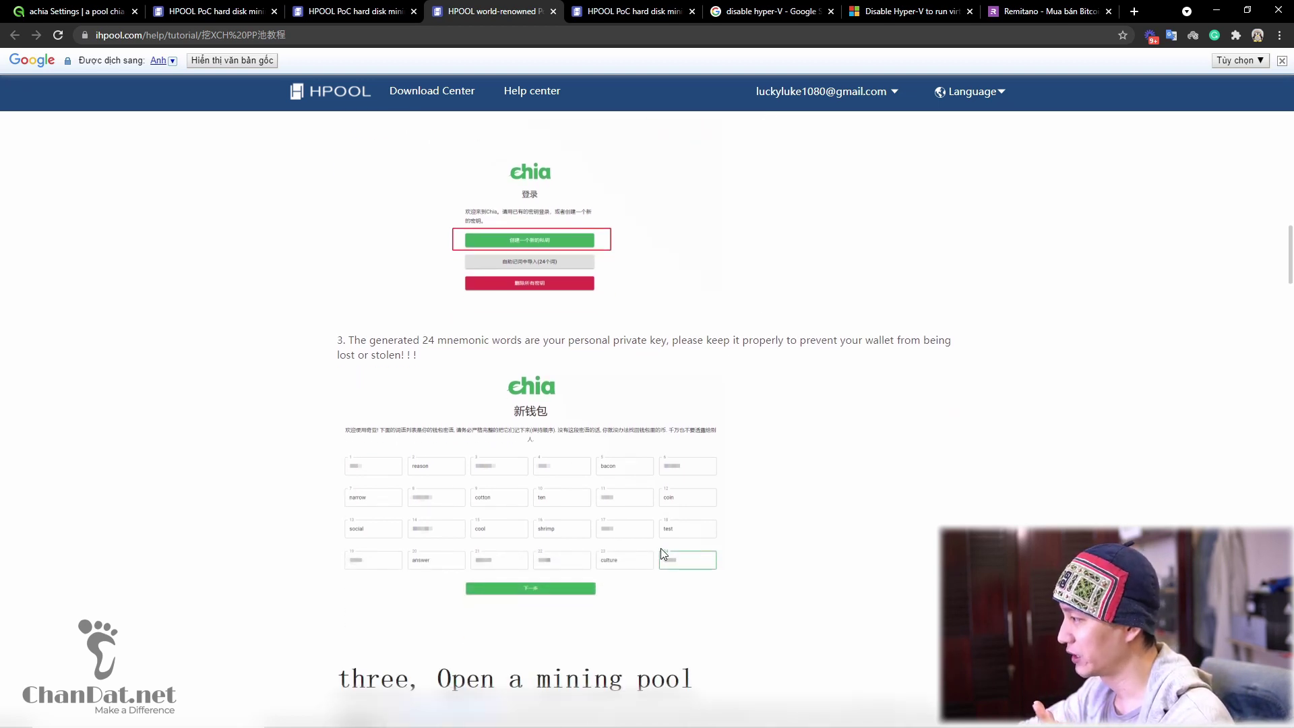
scroll(646, 501, "down", 1)
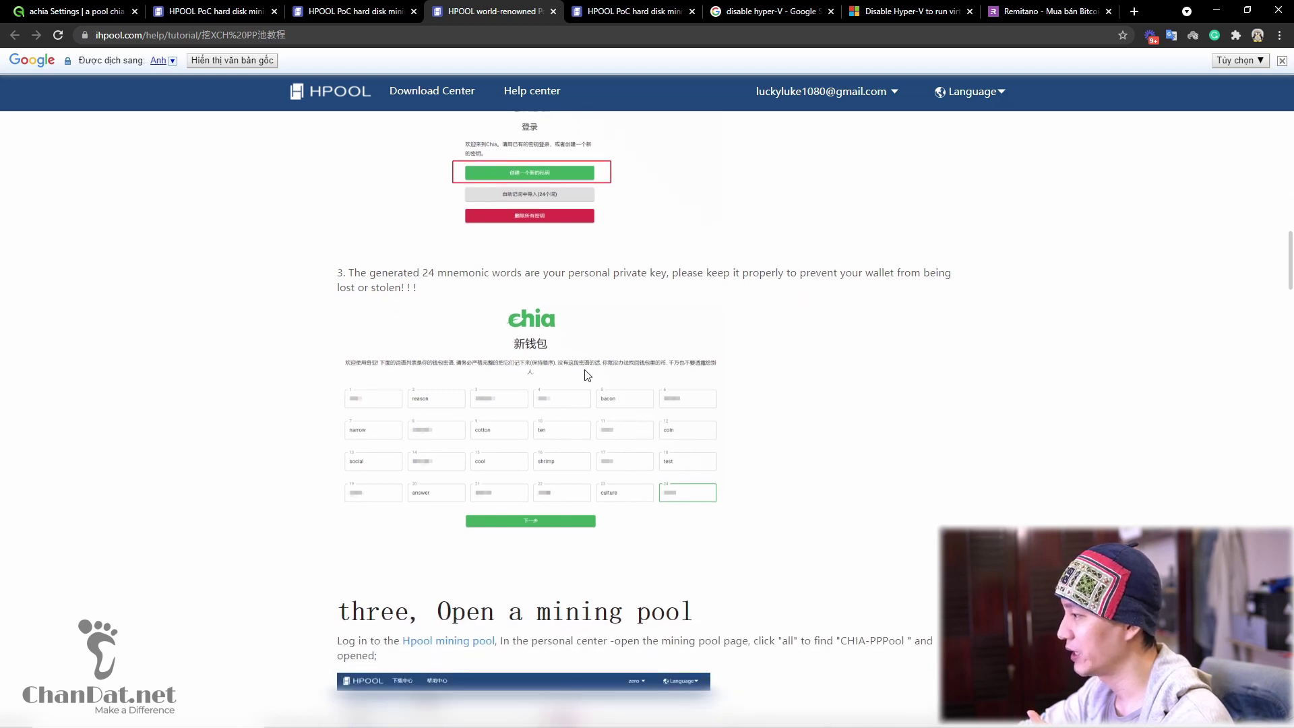
scroll(641, 447, "down", 4)
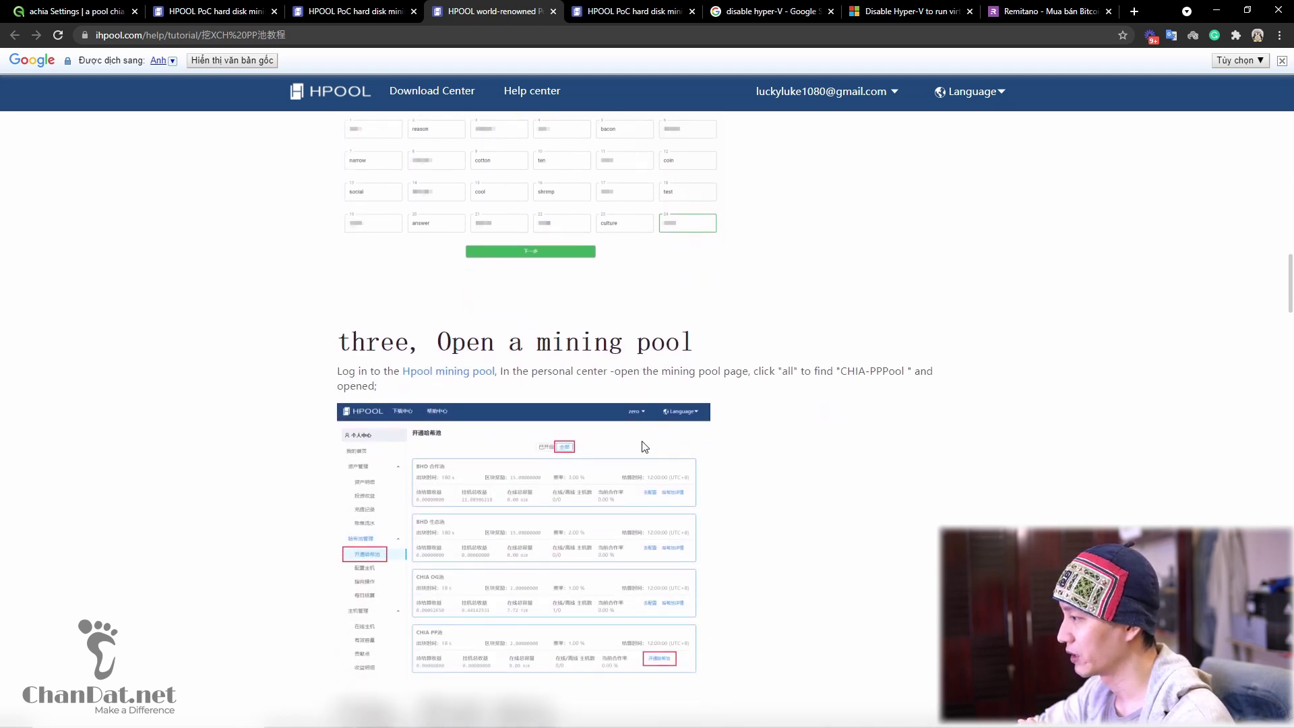
scroll(633, 455, "down", 1)
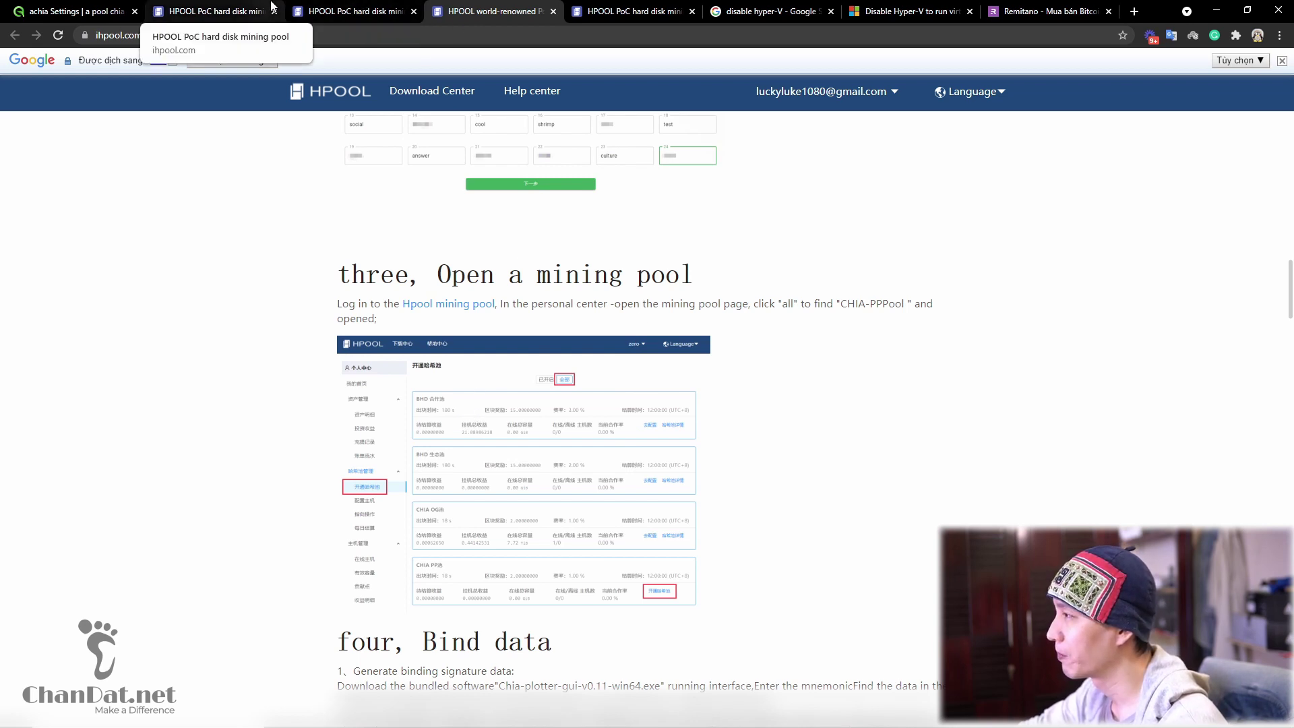
Open the personal center of the HPOOL account and set the site language to English.
left_click(355, 7)
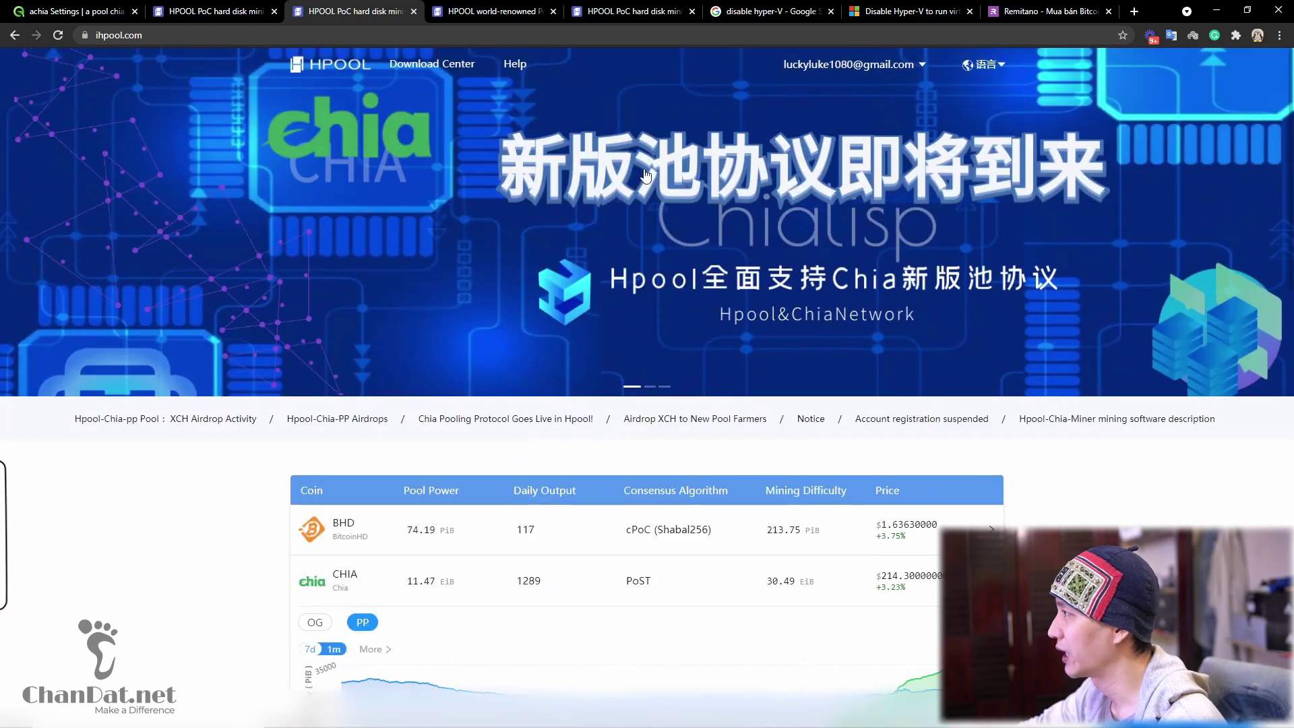
mouse_move(853, 64)
left_click(826, 87)
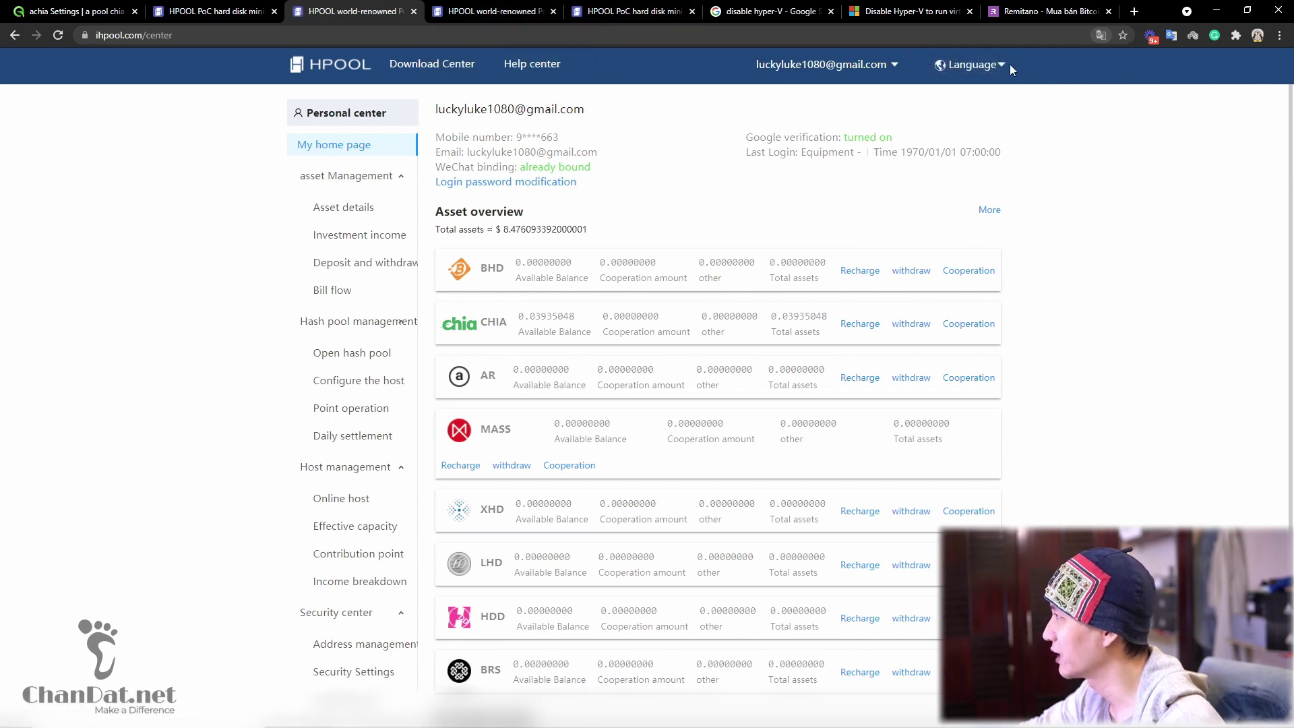
mouse_move(971, 65)
left_click(969, 91)
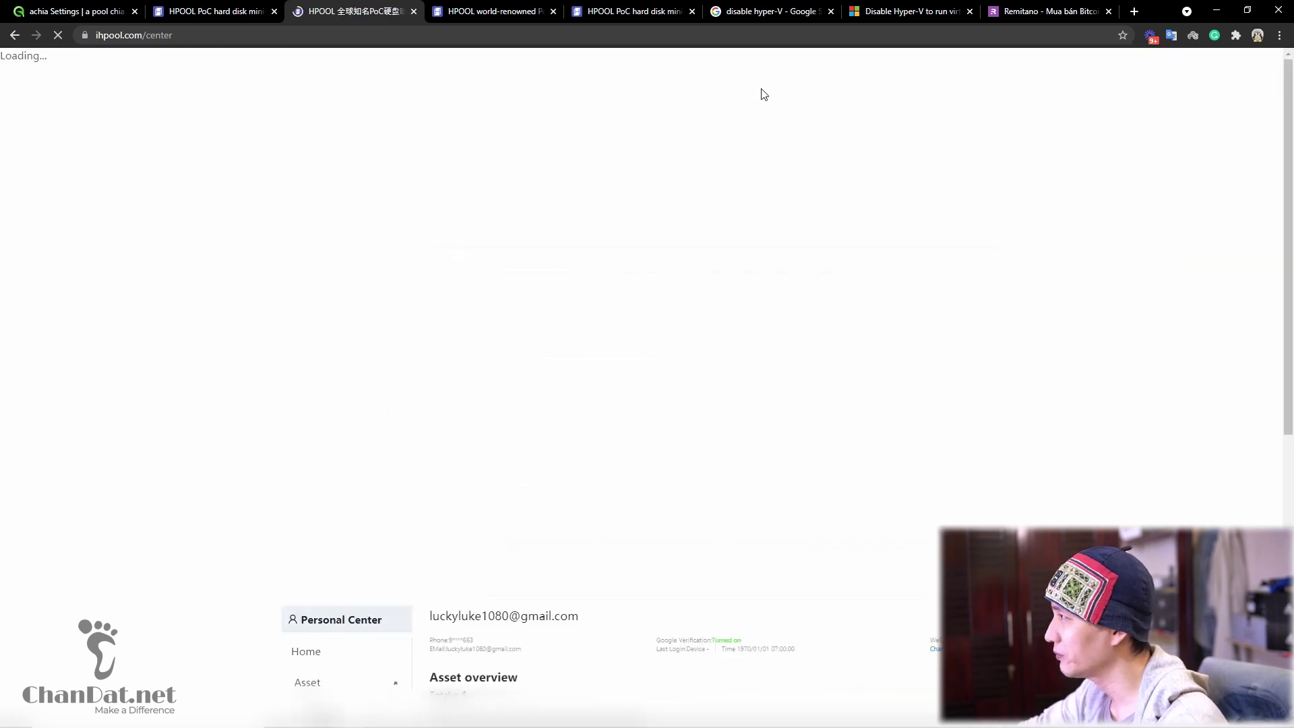
Compare with the guide's mining pool section, then open the account's Open Pool page and list all pools.
left_click(652, 7)
left_click(531, 7)
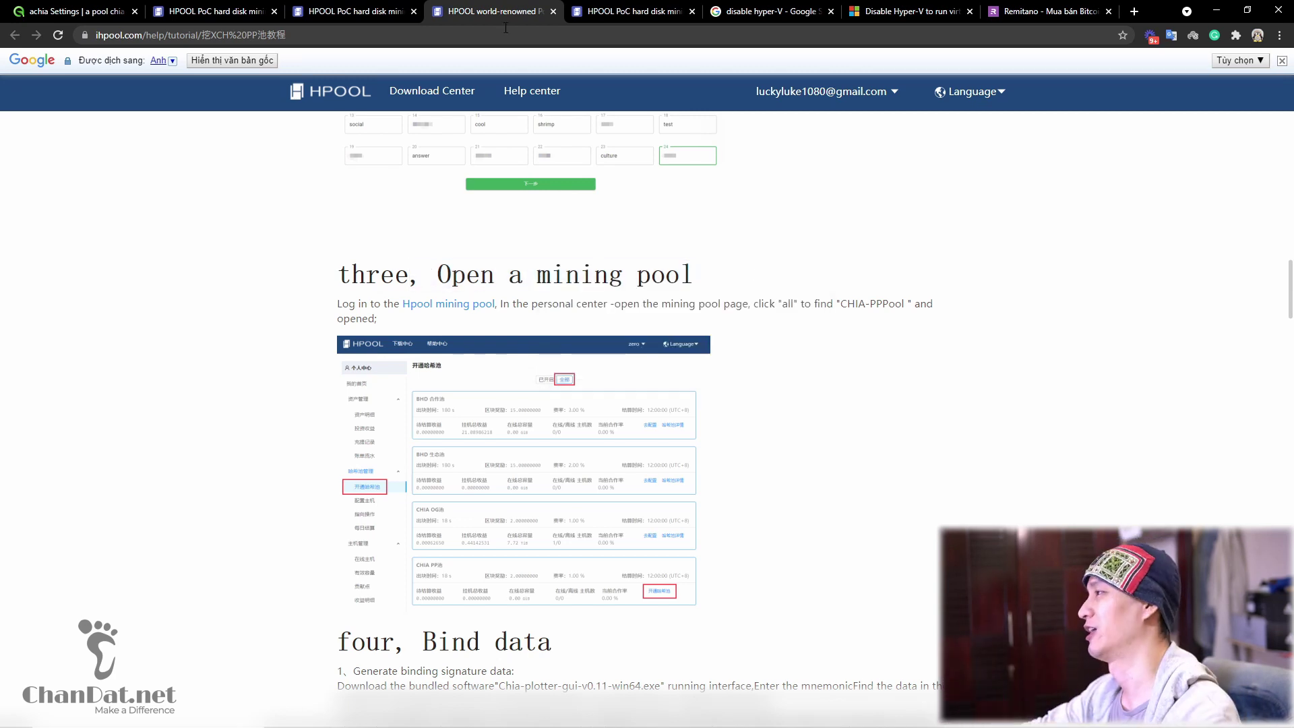
left_click(368, 7)
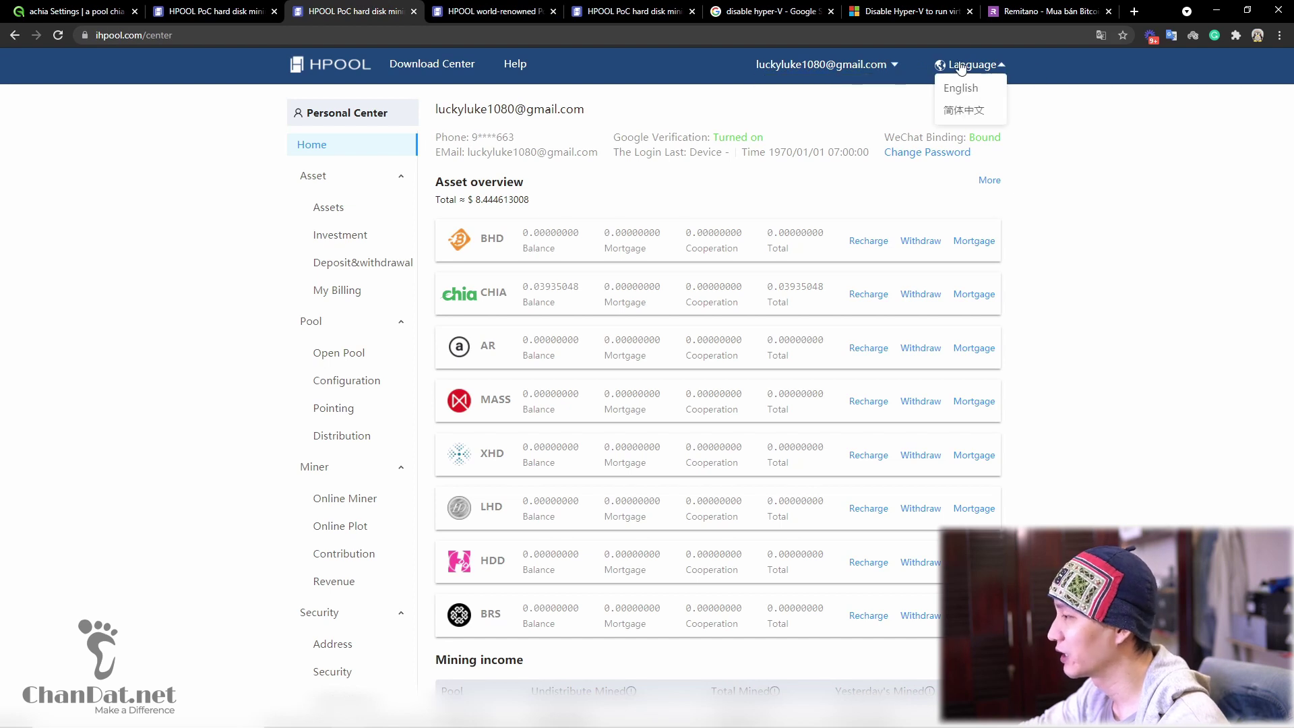
left_click(488, 10)
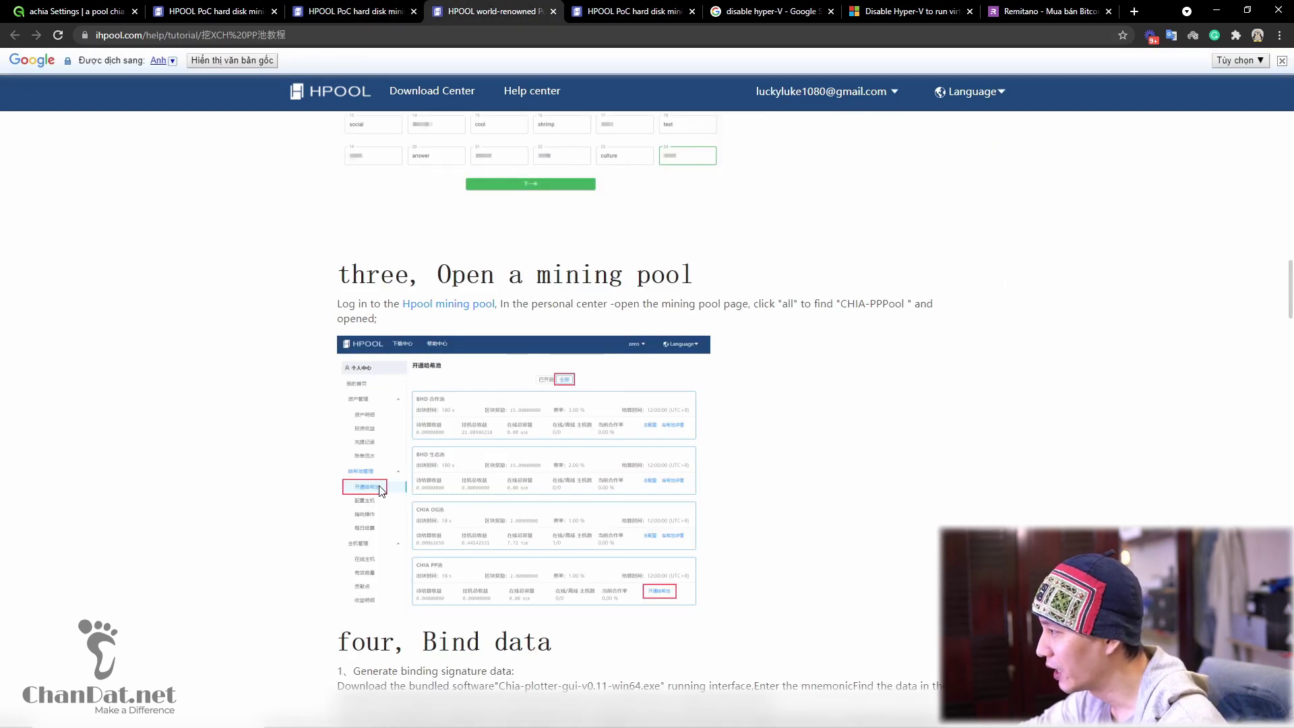
left_click(351, 11)
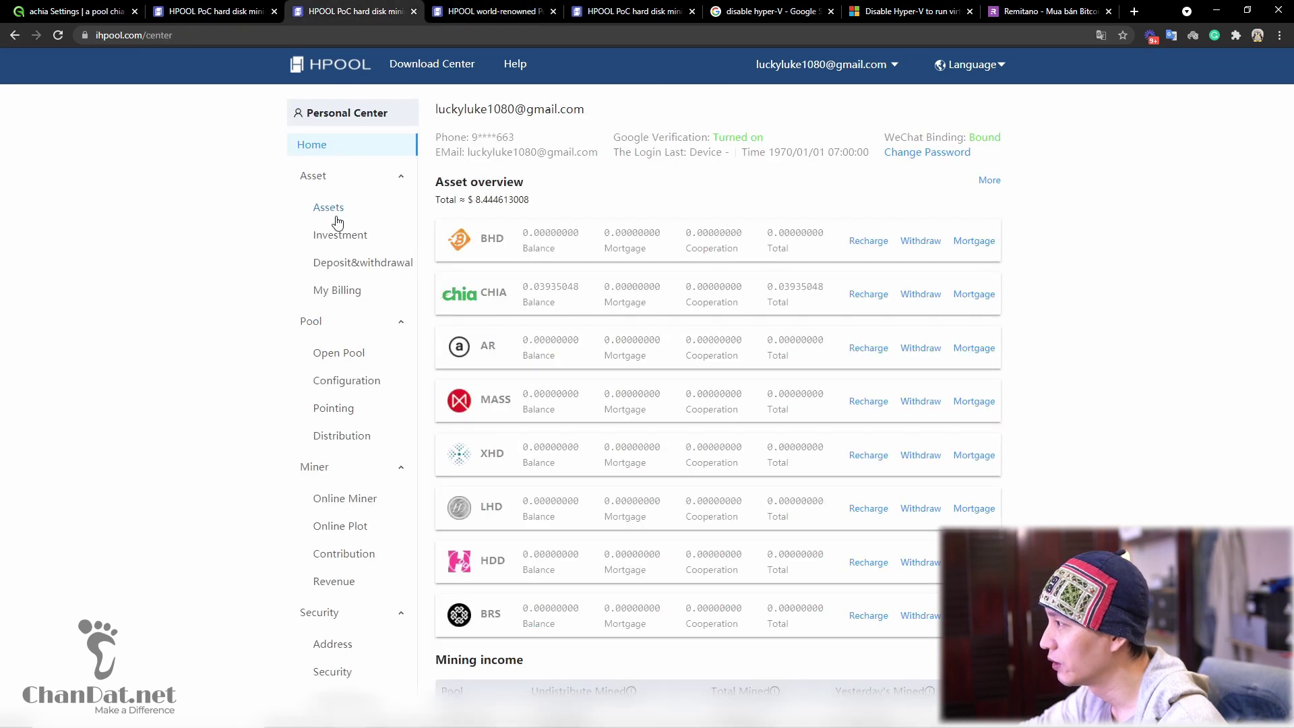
left_click(339, 357)
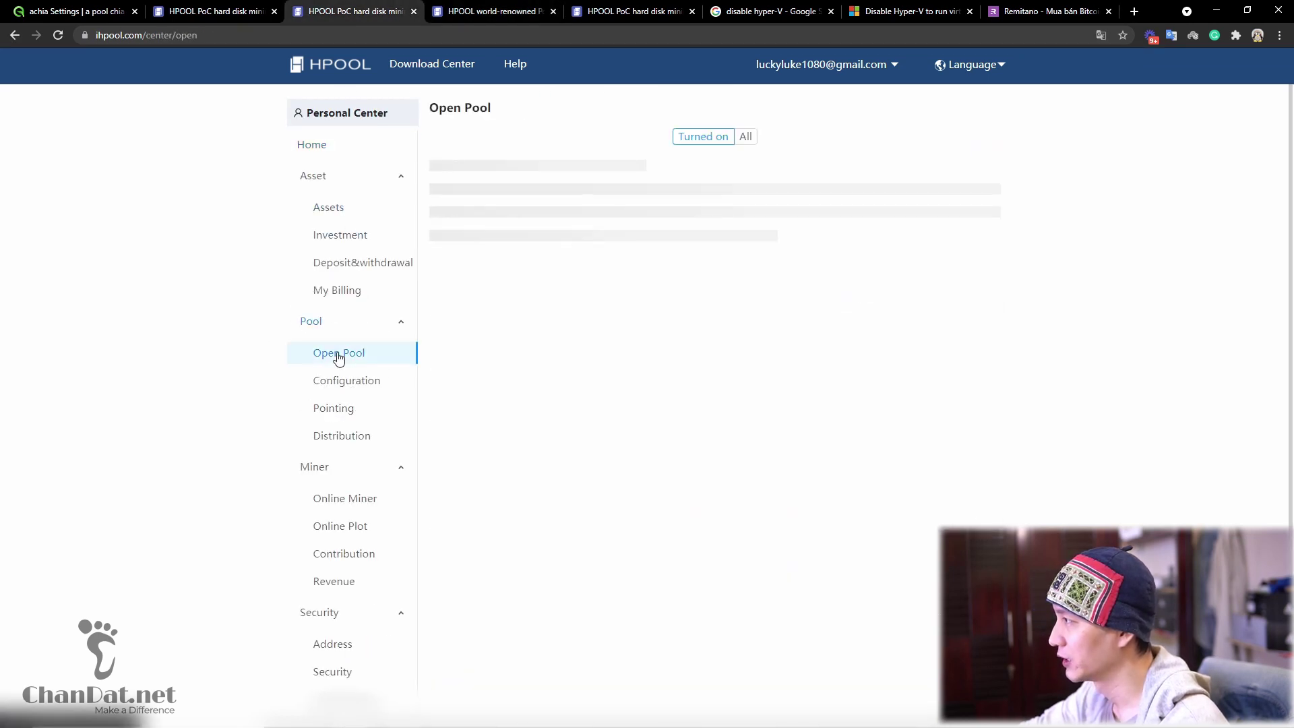
left_click(745, 139)
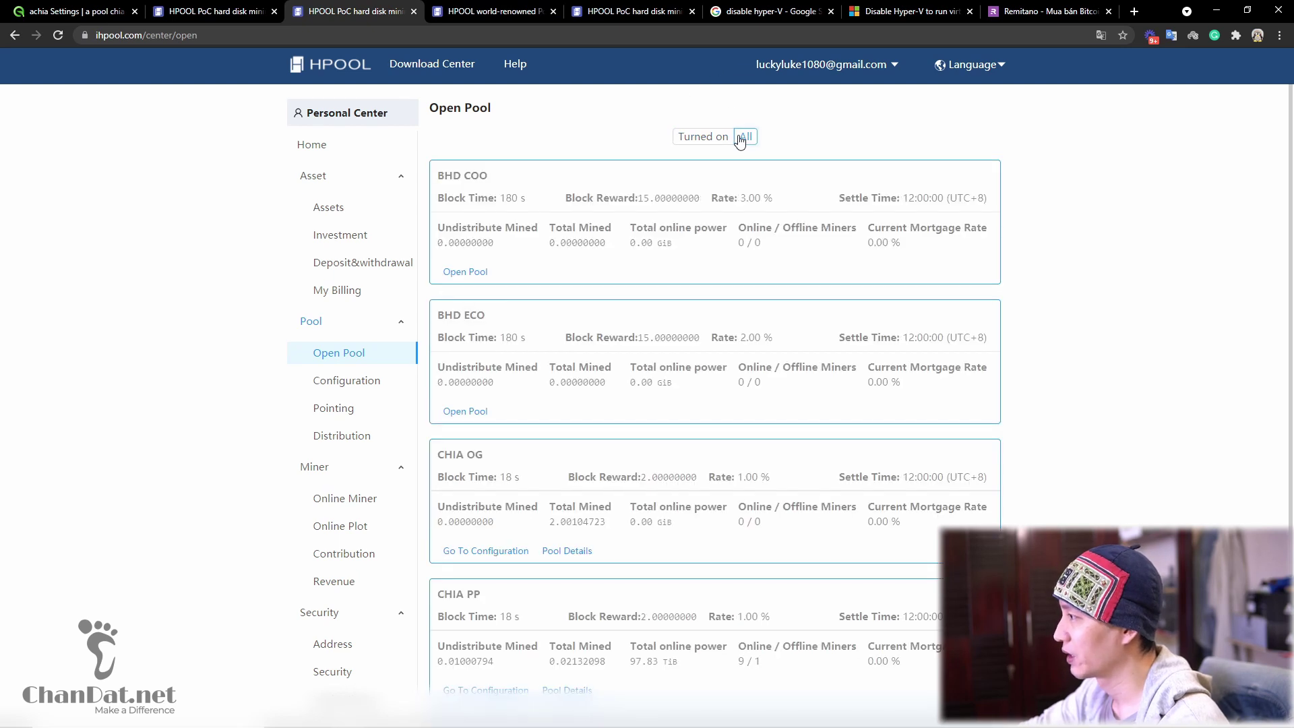
Locate the CHIA PP pool in the list and go to its configuration page.
scroll(465, 532, "down", 1)
left_click(467, 531)
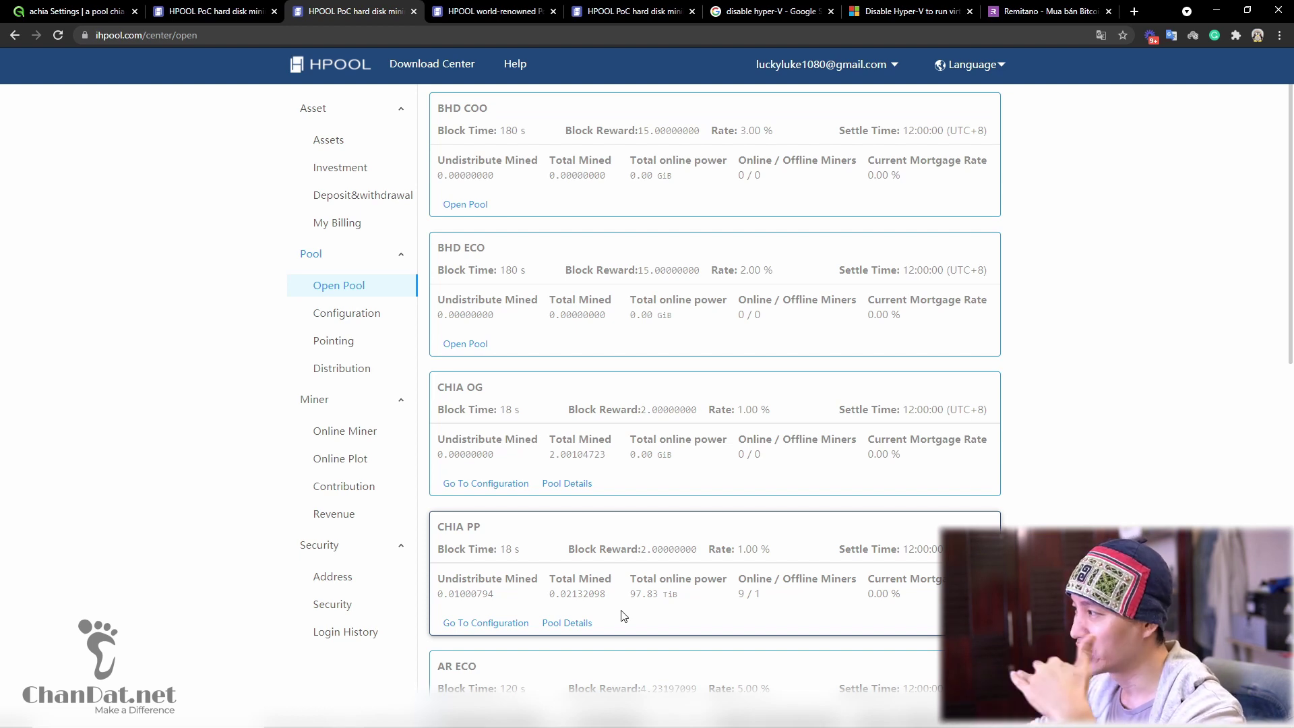
left_click(466, 345)
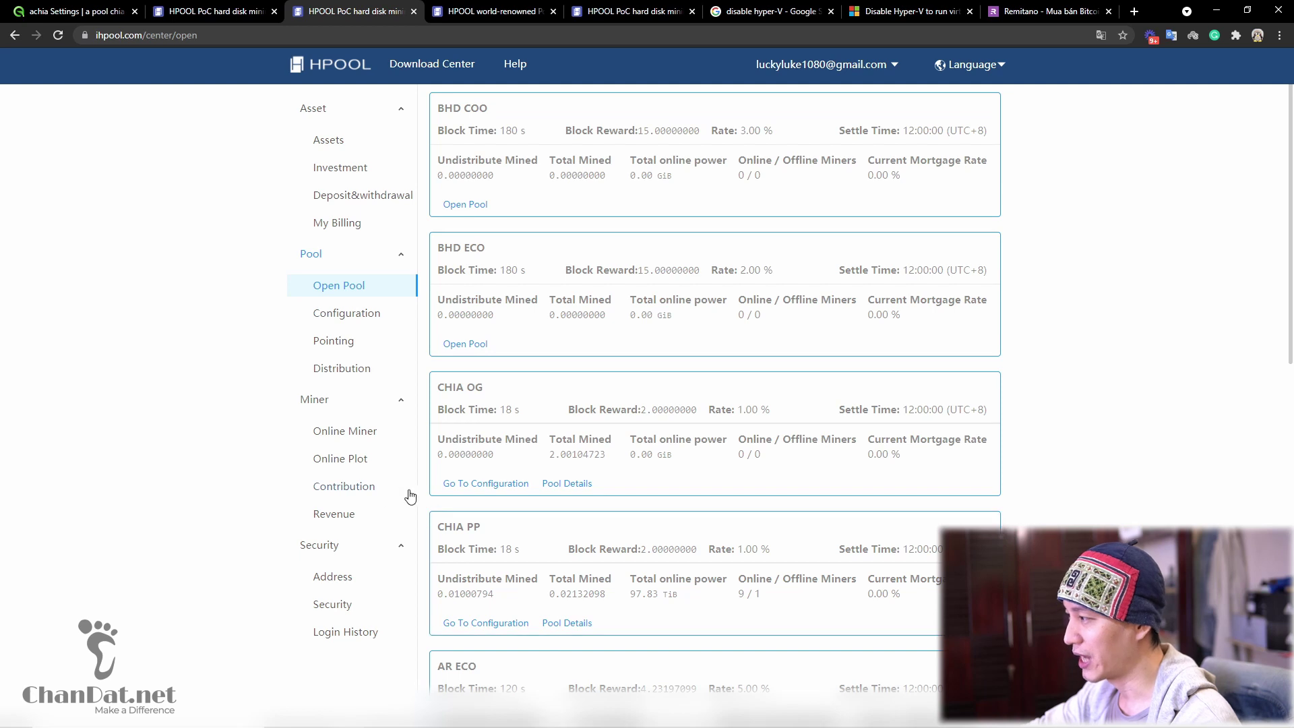
triple_click(476, 526)
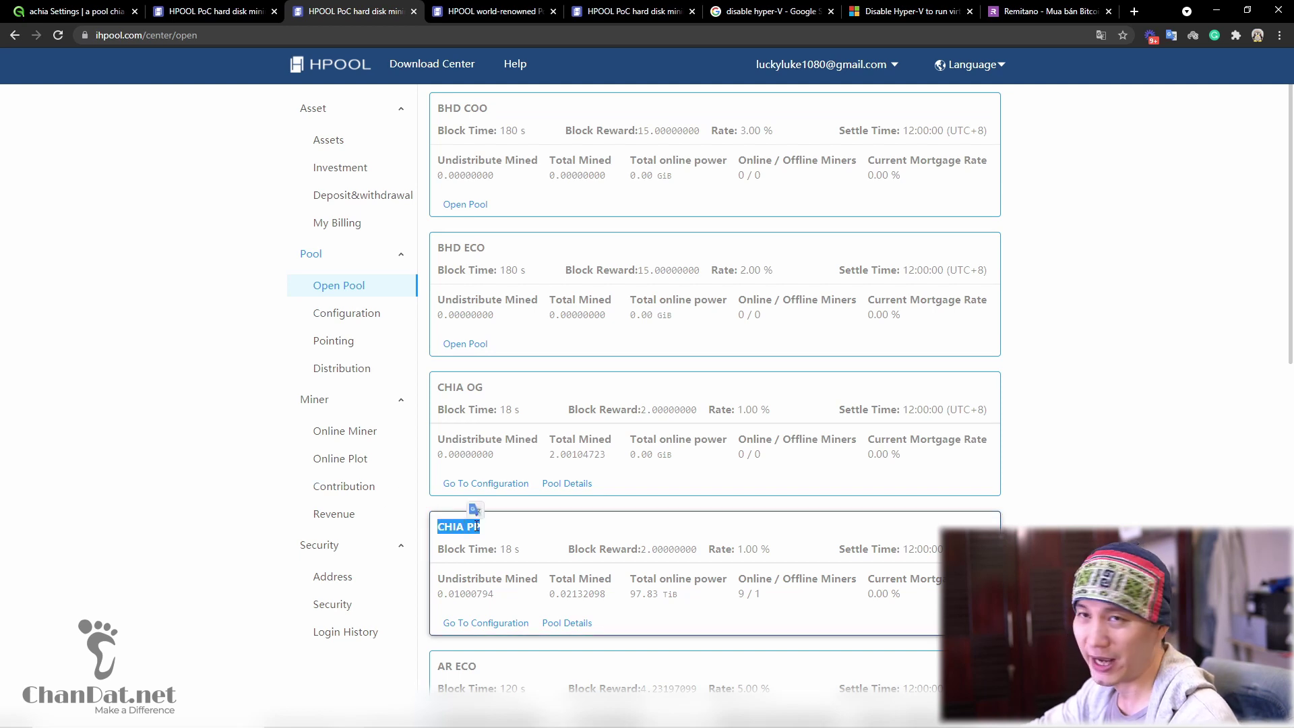
left_click(620, 623)
scroll(532, 624, "down", 1)
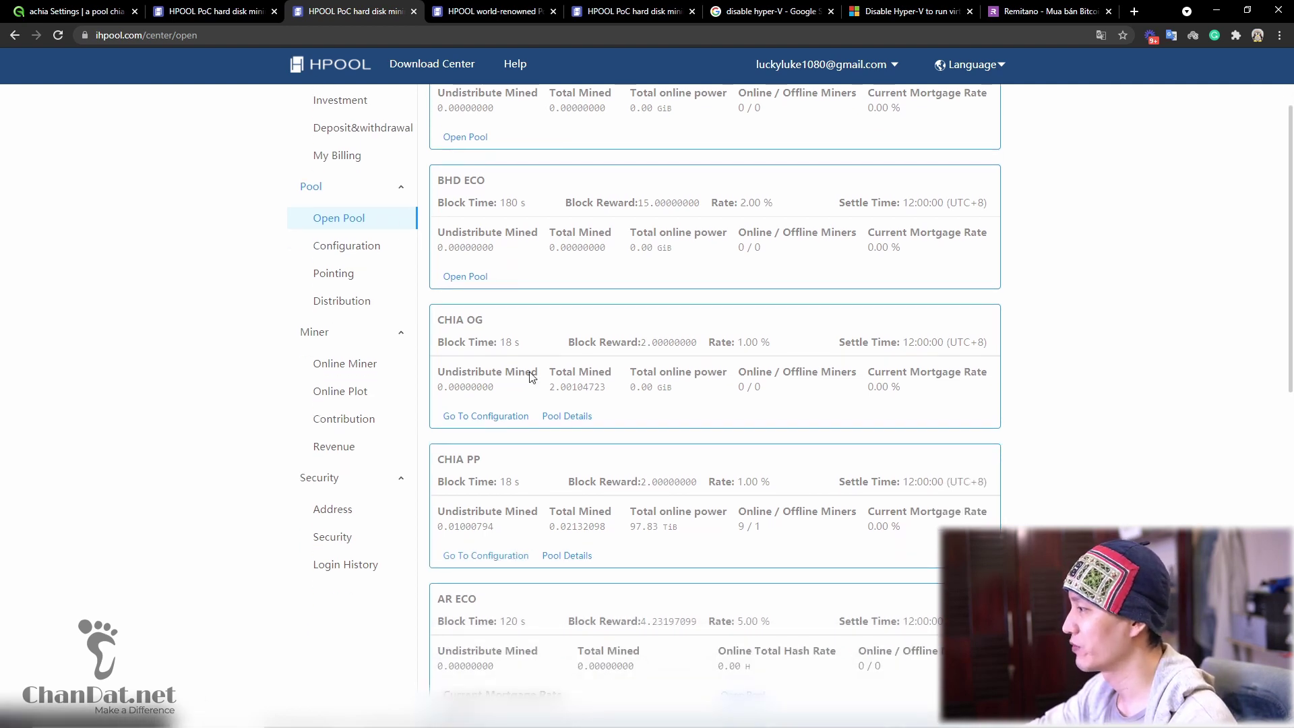
left_click(494, 560)
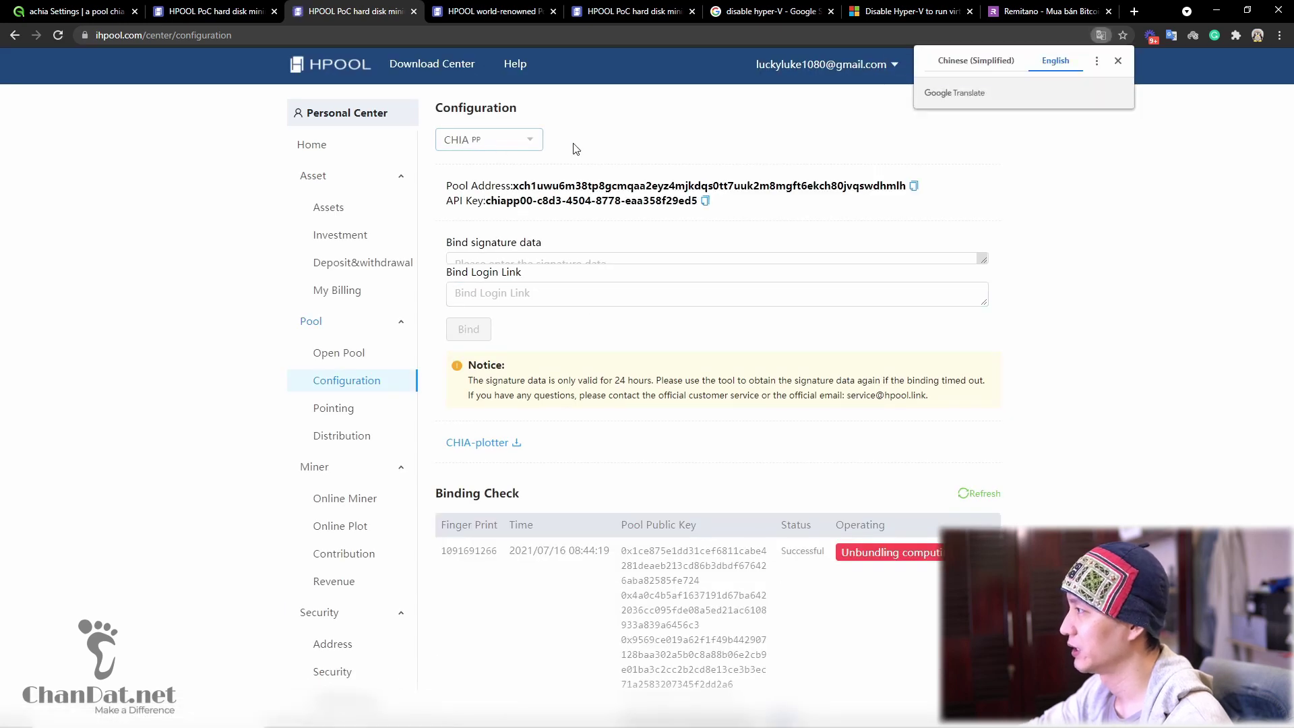
Switch the page translation back to Chinese (Simplified) and choose CHIA PP as the pool for configuration.
left_click(989, 62)
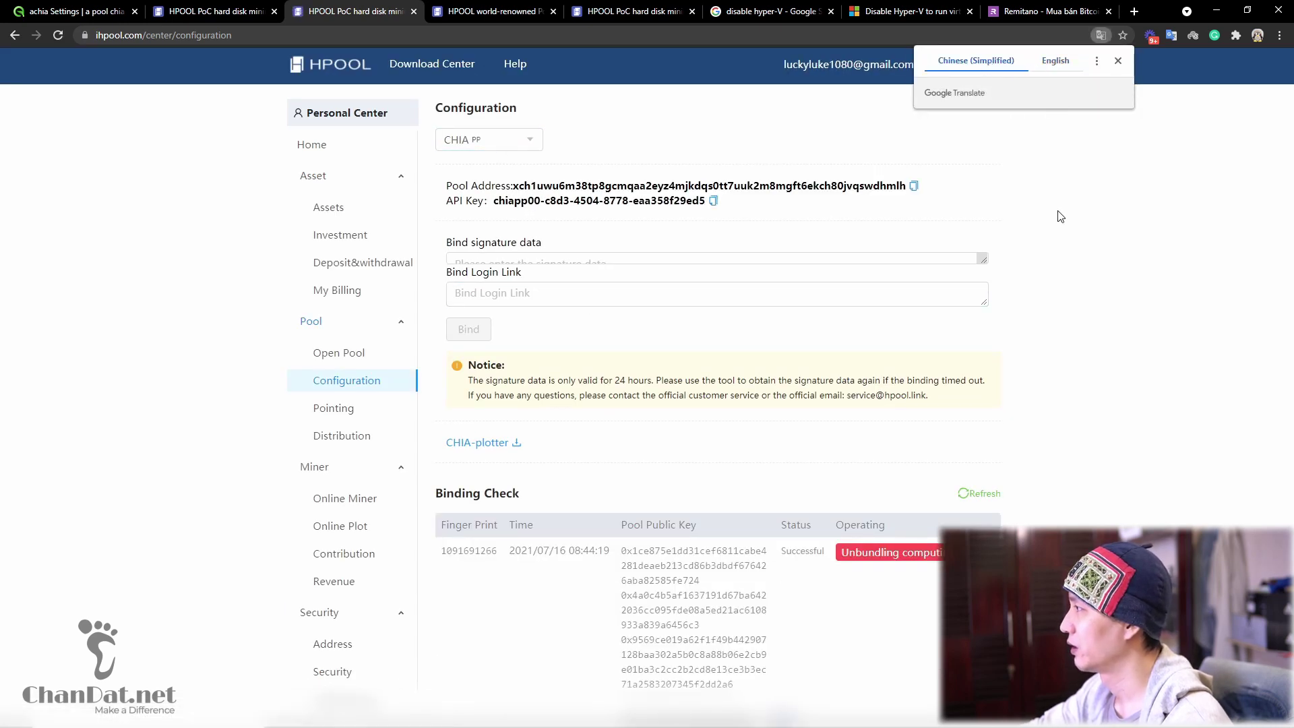
left_click(509, 140)
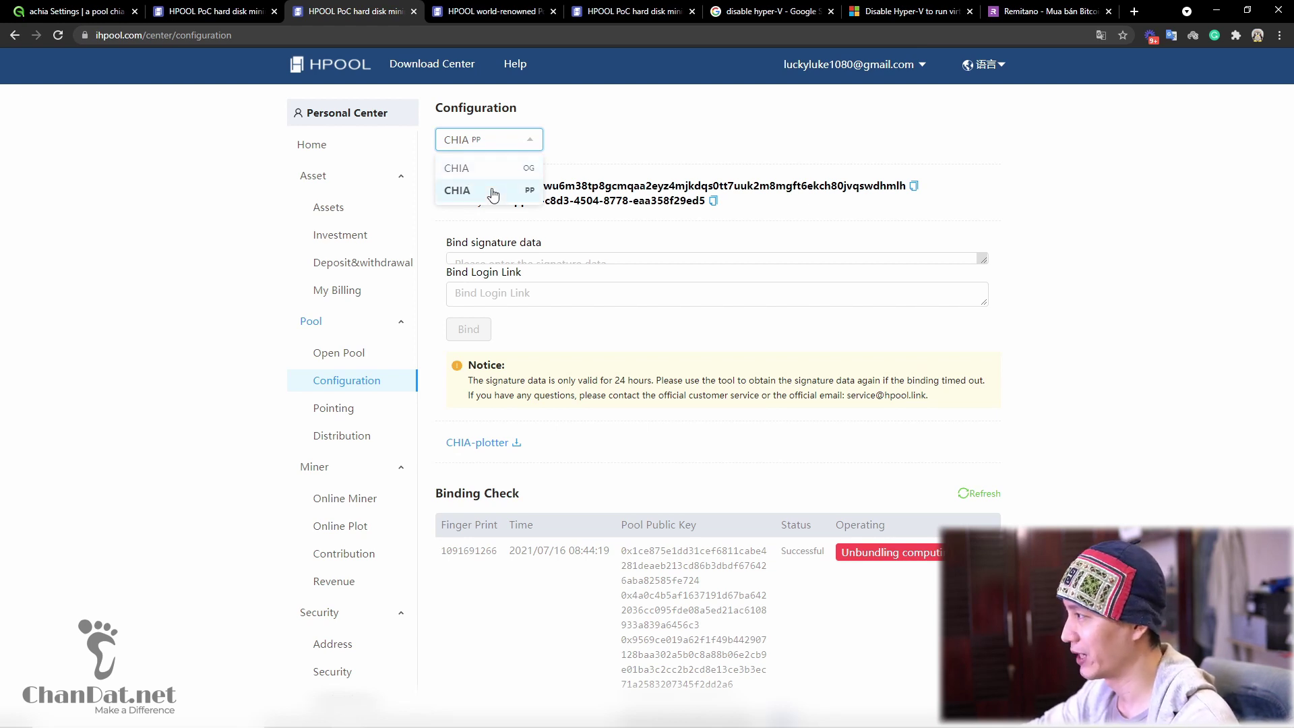
left_click(493, 192)
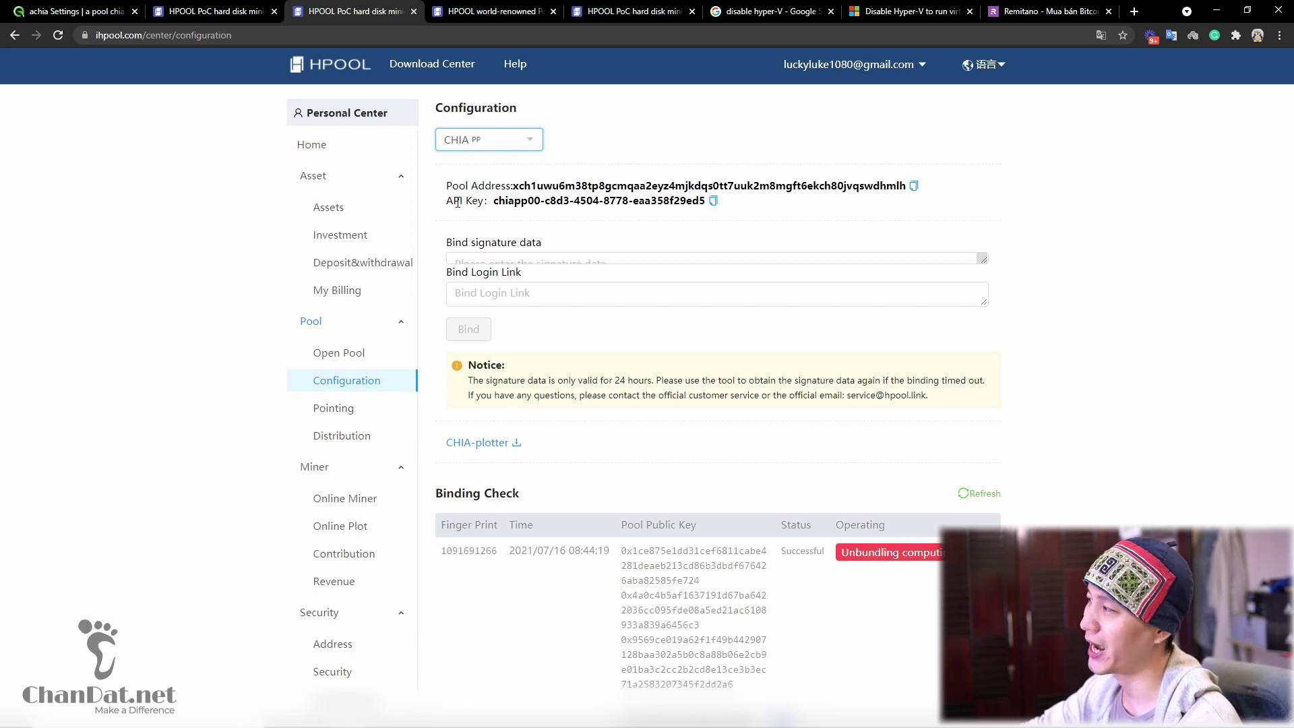
scroll(615, 211, "down", 2)
scroll(977, 236, "up", 2)
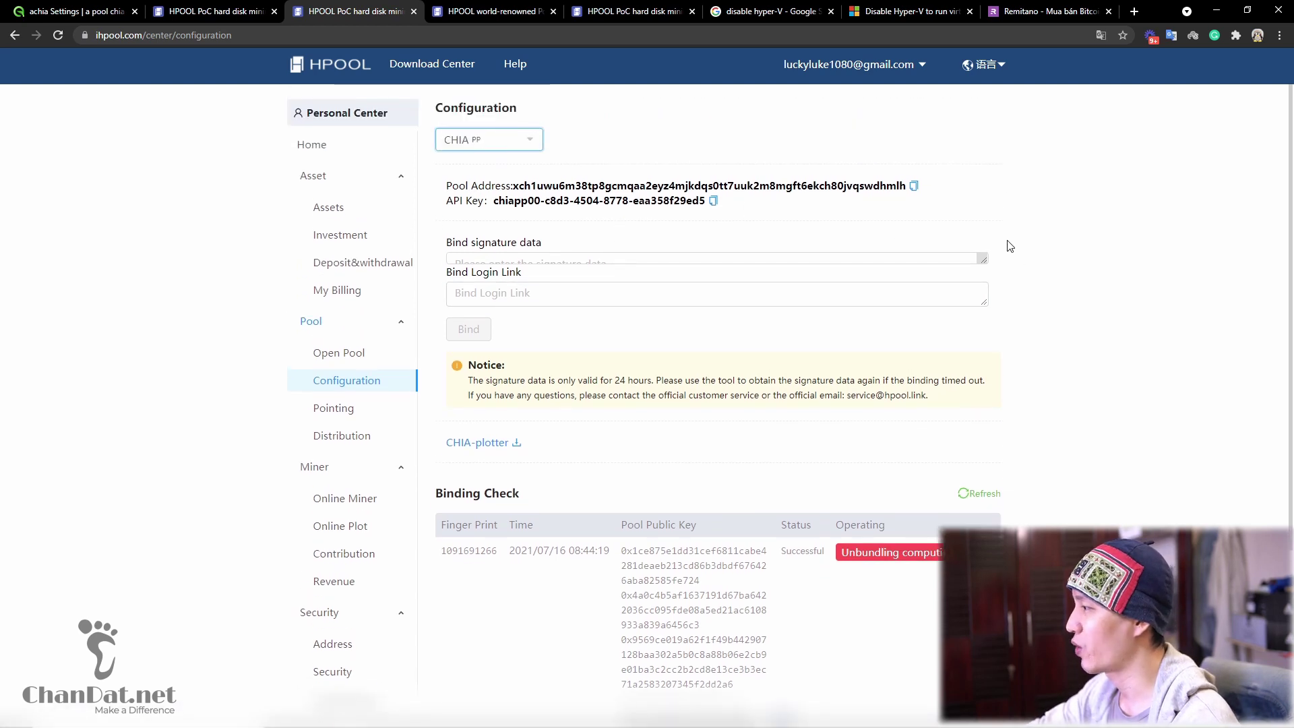
Read the guide's Bind data section for the signing software it requires.
left_click(526, 5)
scroll(668, 540, "down", 5)
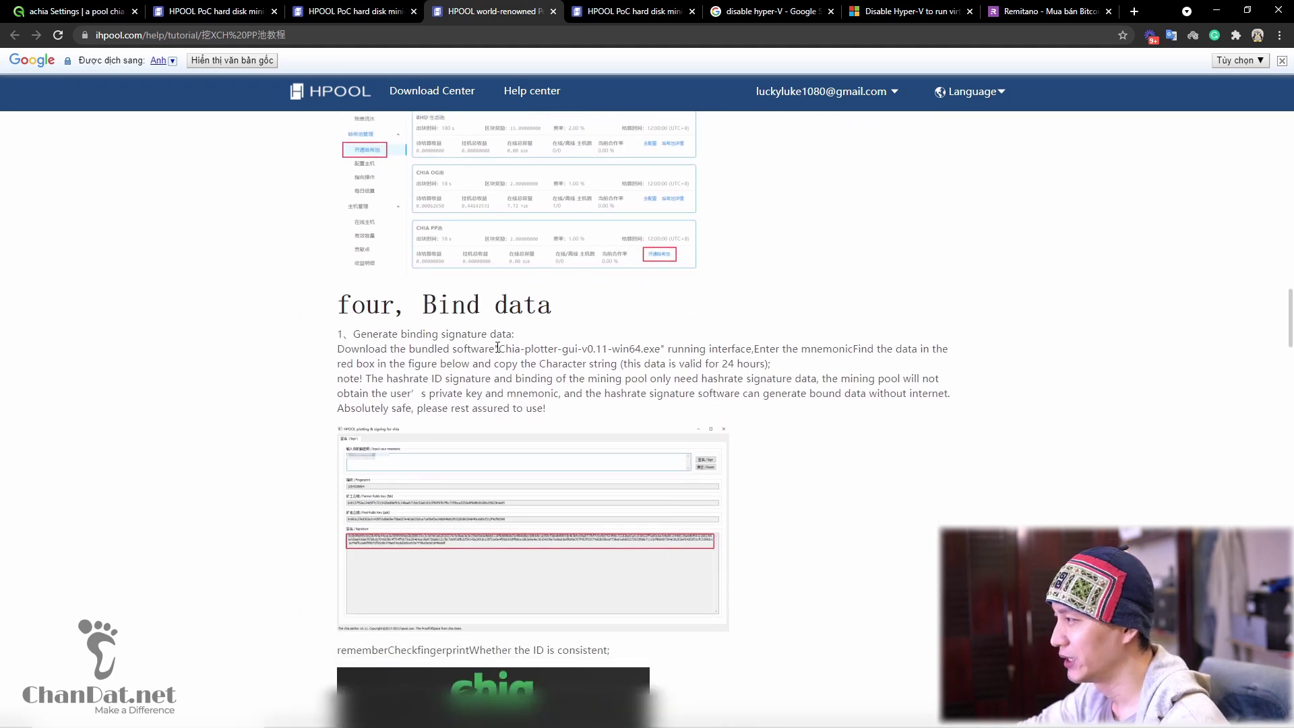
left_click_drag(506, 348, 663, 348)
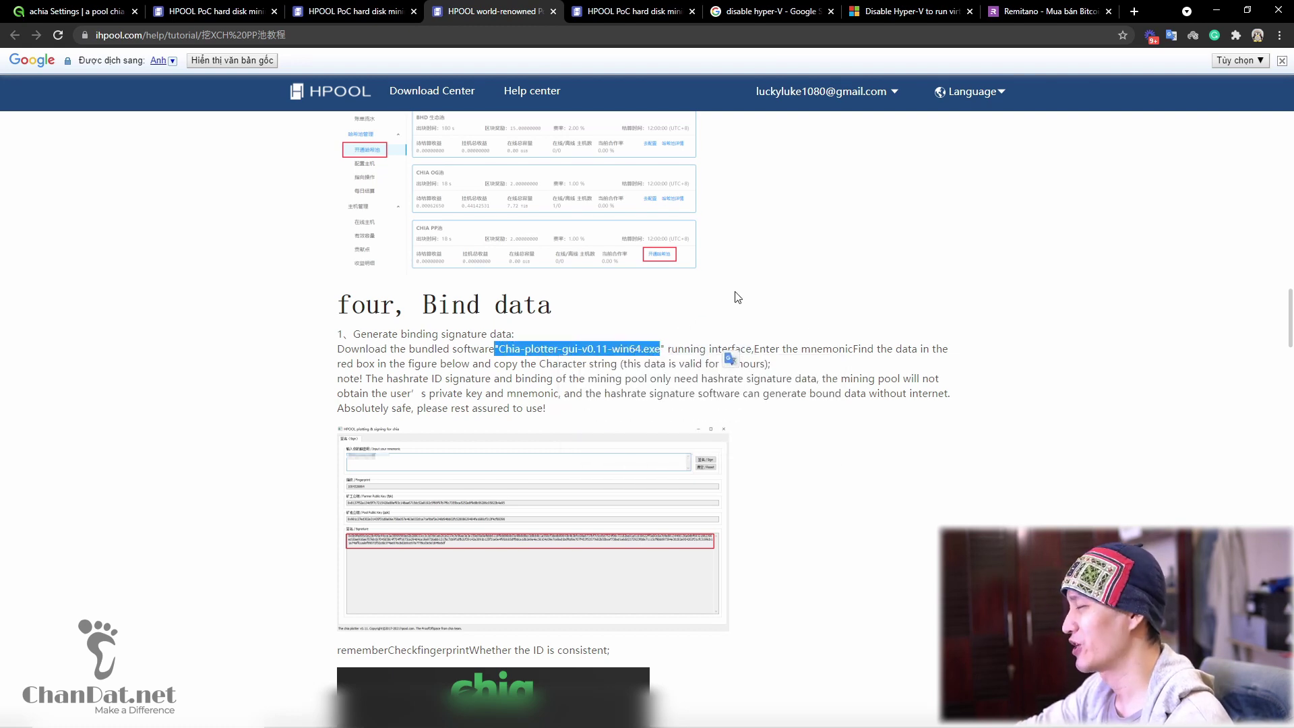
left_click(817, 335)
Open the CHIA-plotter releases from the pool configuration and launch chia-plotter-gui-v0.11-win64.exe from the HPool-Miner-chia-pp-v1.5.0-1-windows folder.
left_click(375, 11)
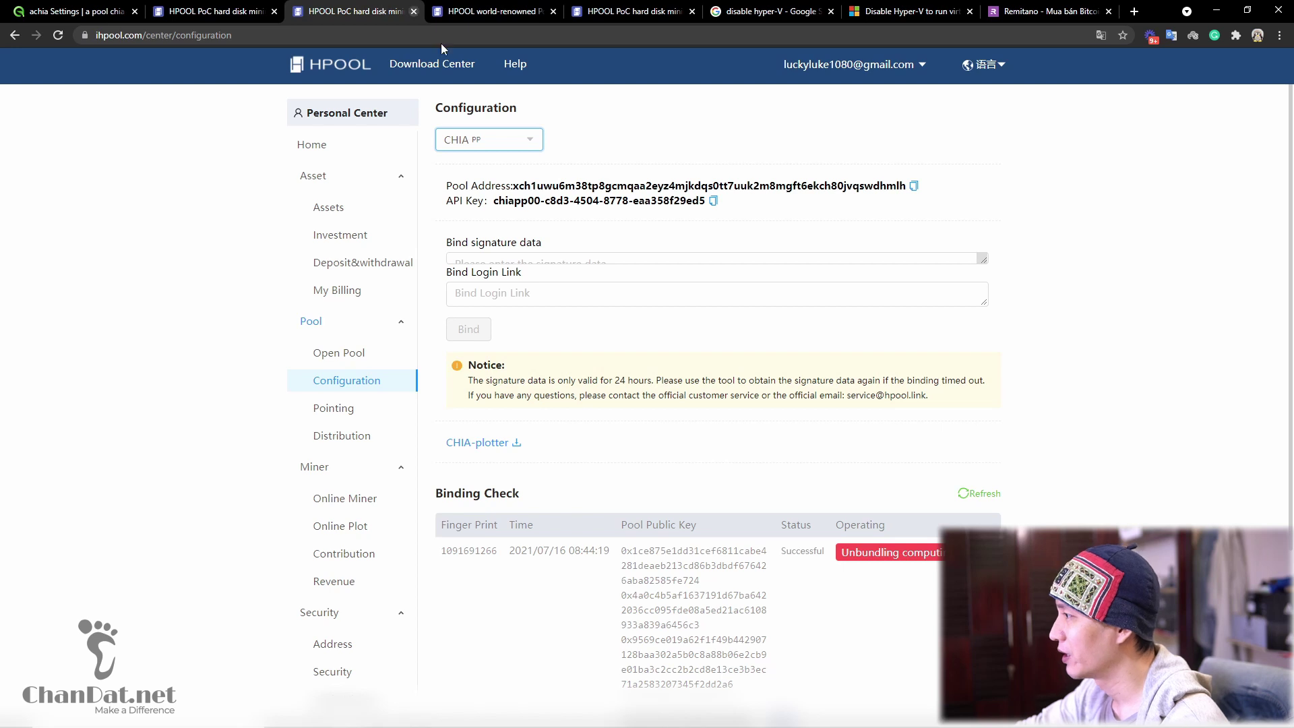
left_click(483, 445)
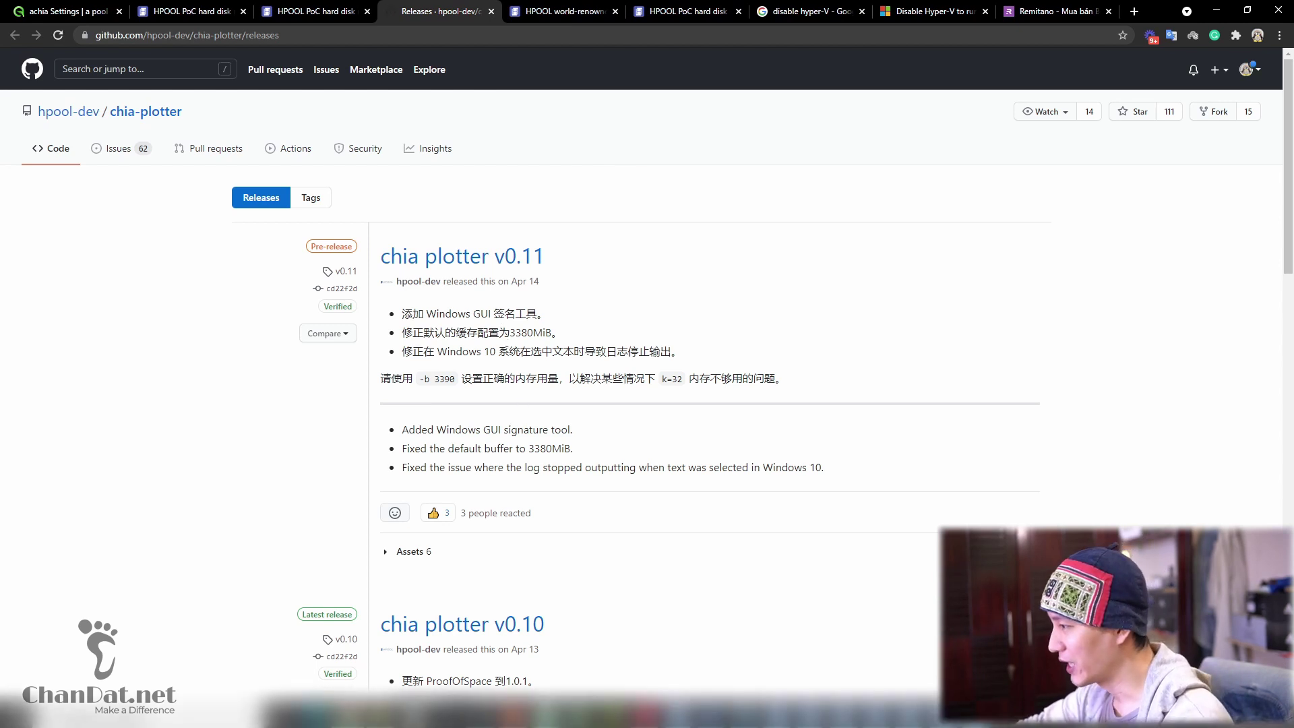
key("alt+Tab")
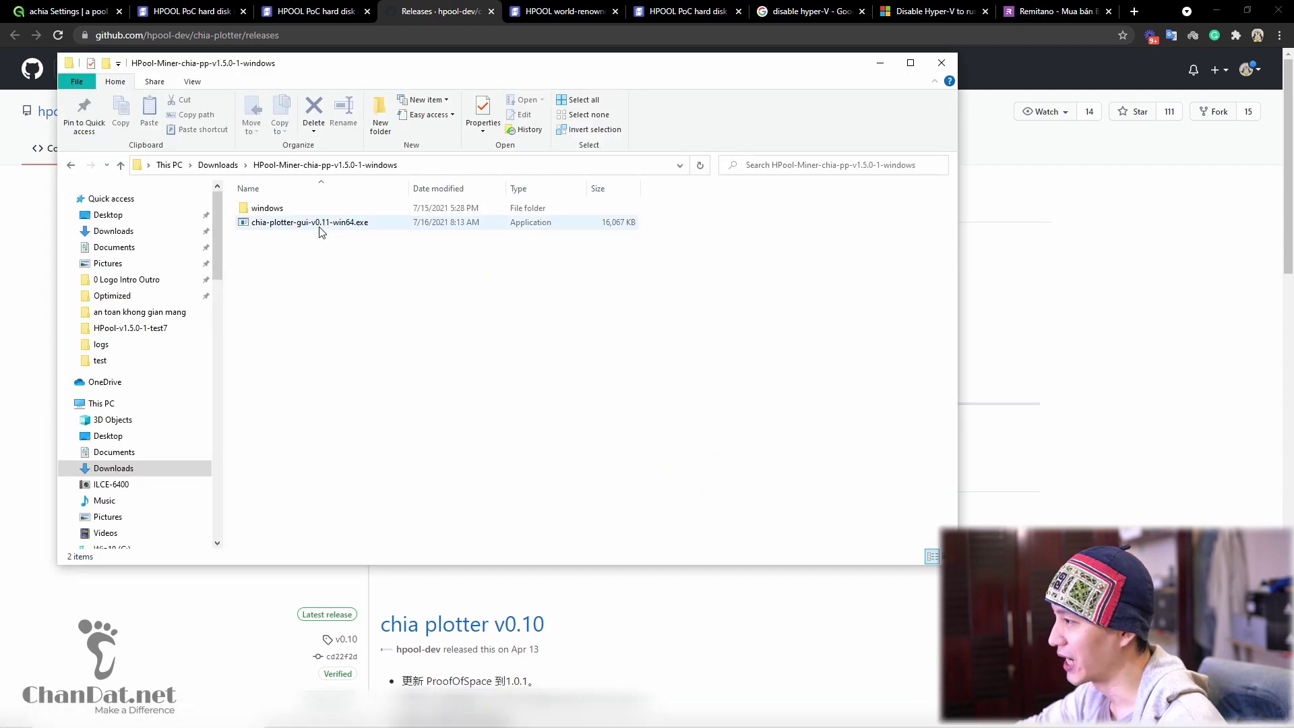
double_click(321, 224)
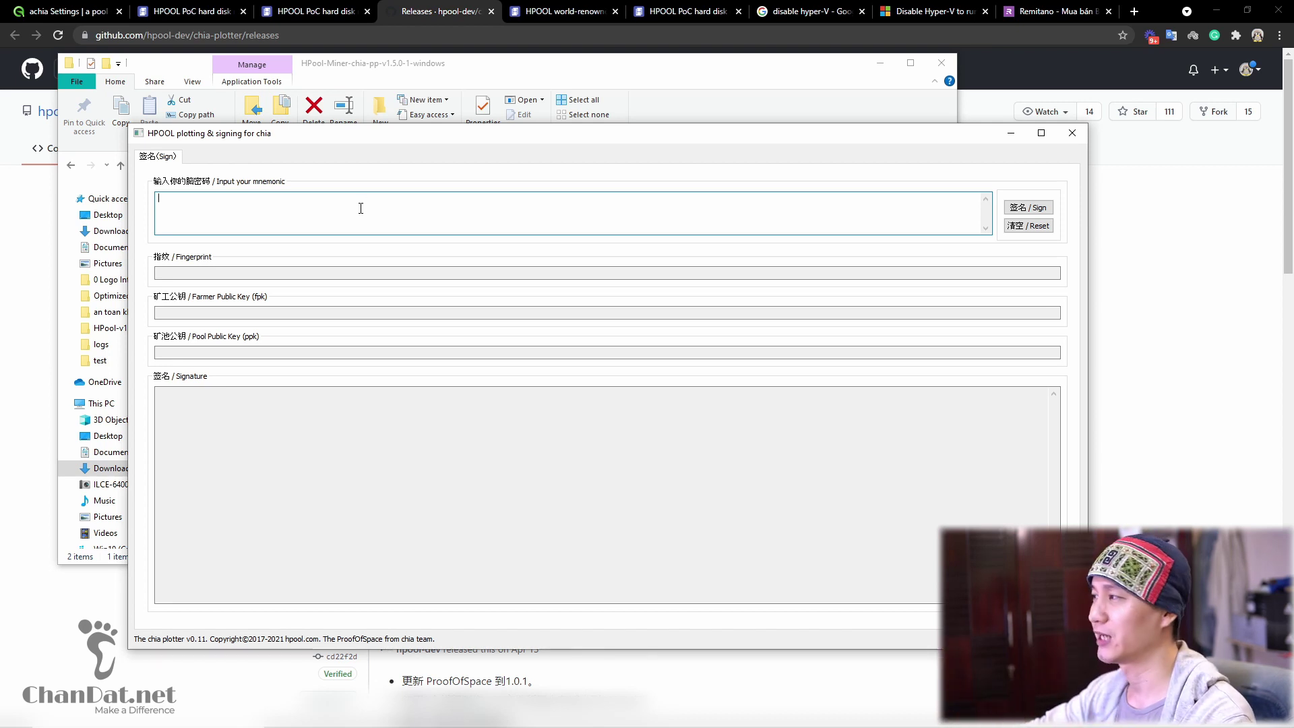
Review the binding fields on the pool configuration page and the guide's instructions for generating the binding signature.
left_click(420, 6)
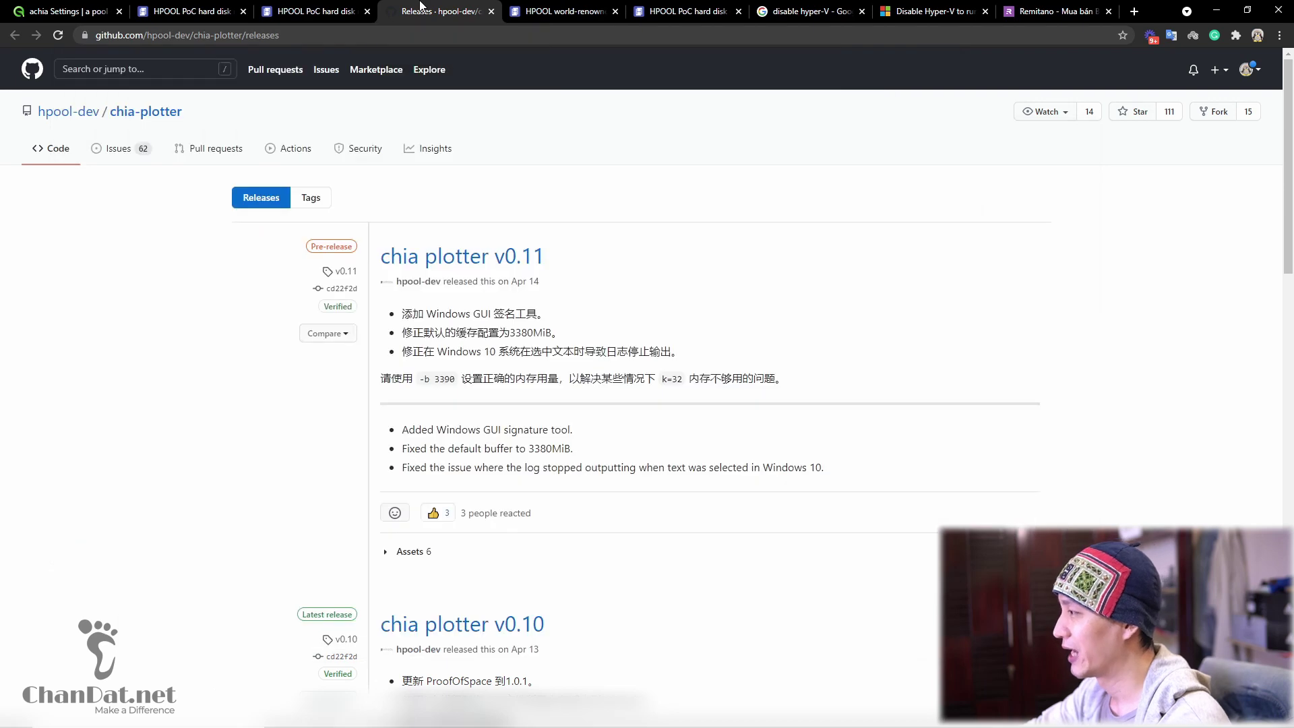
left_click(317, 10)
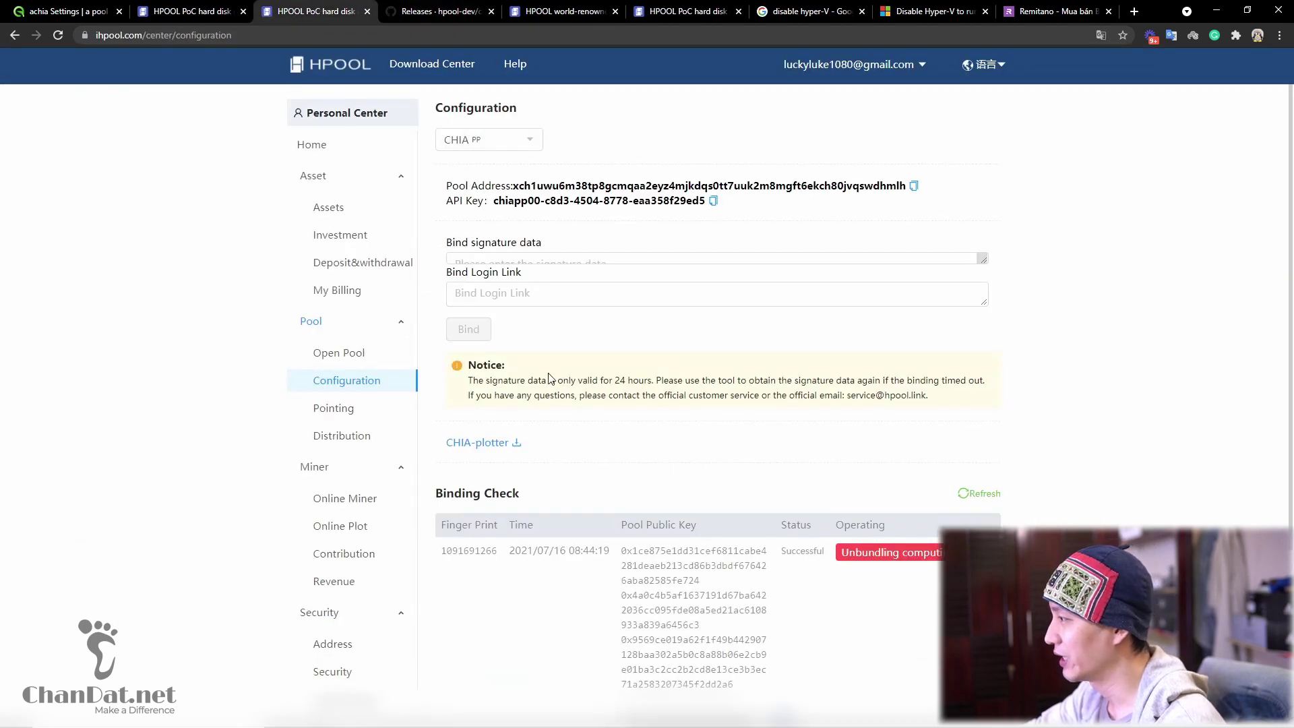
left_click(561, 10)
scroll(604, 313, "down", 1)
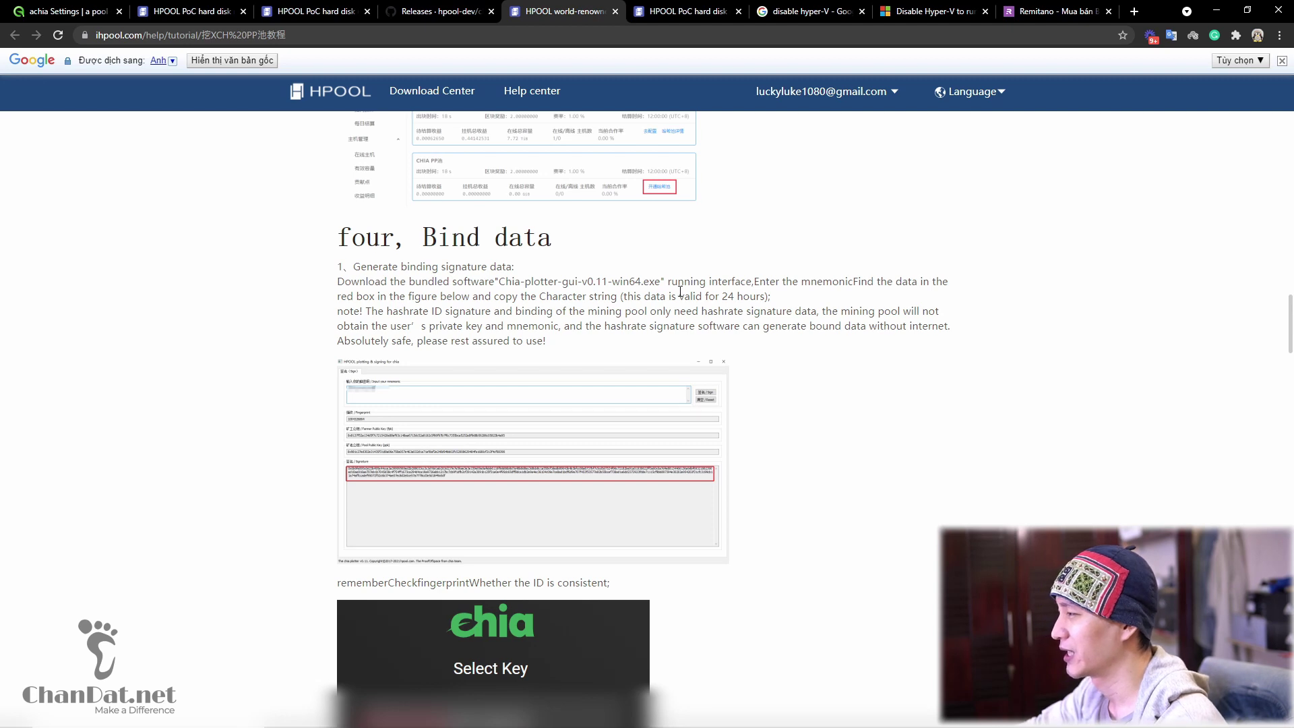
Switch to the Chia Blockchain wallet and open its list of private keys.
mouse_move(551, 294)
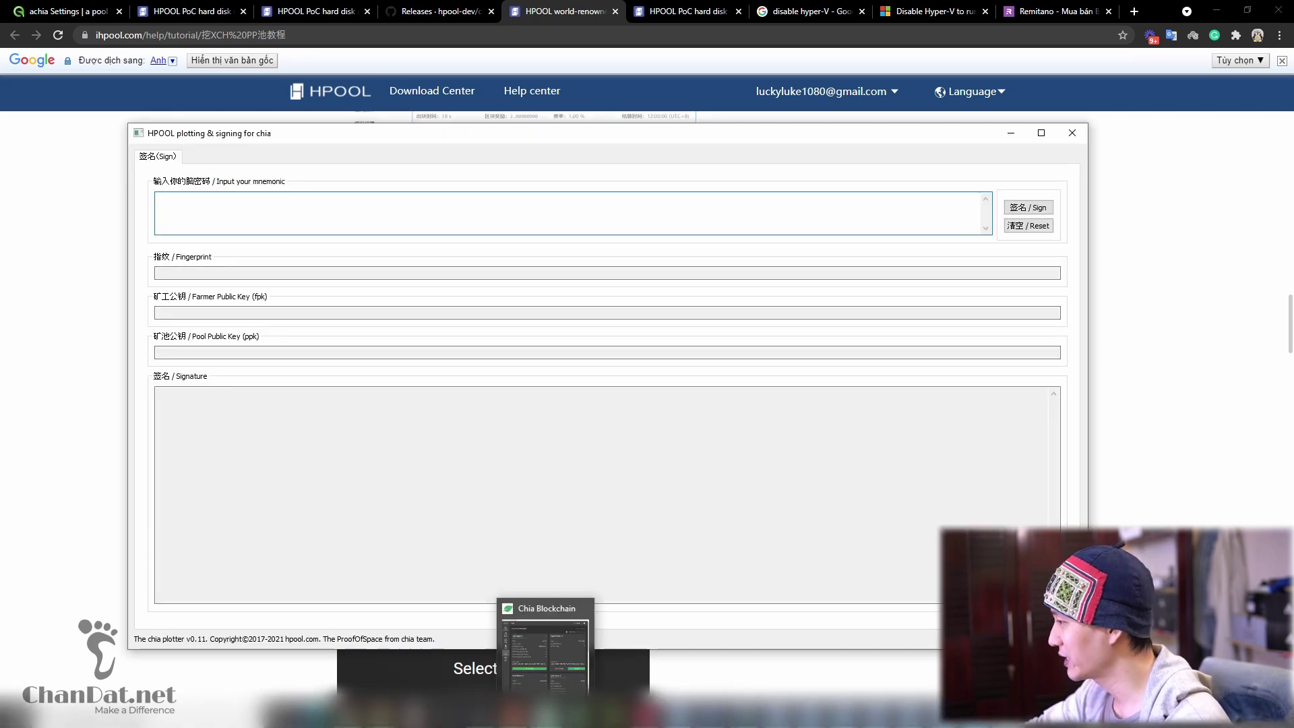
left_click(546, 716)
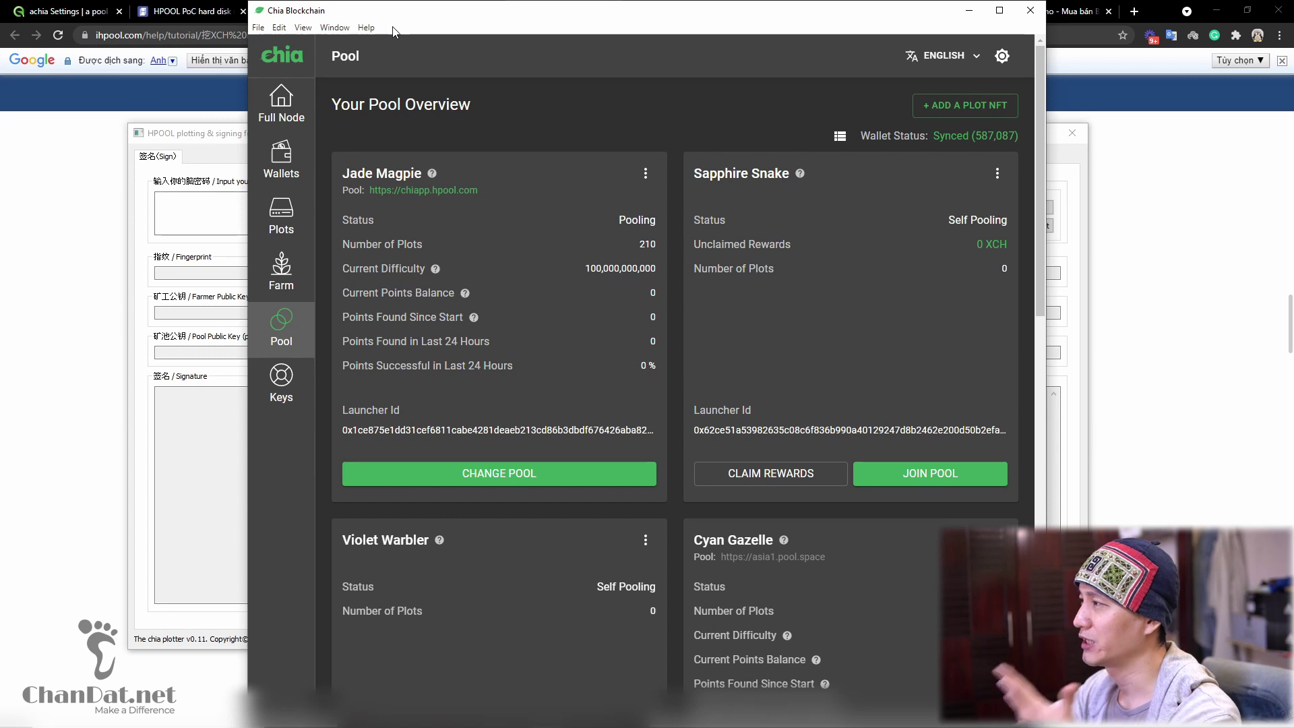
left_click(282, 384)
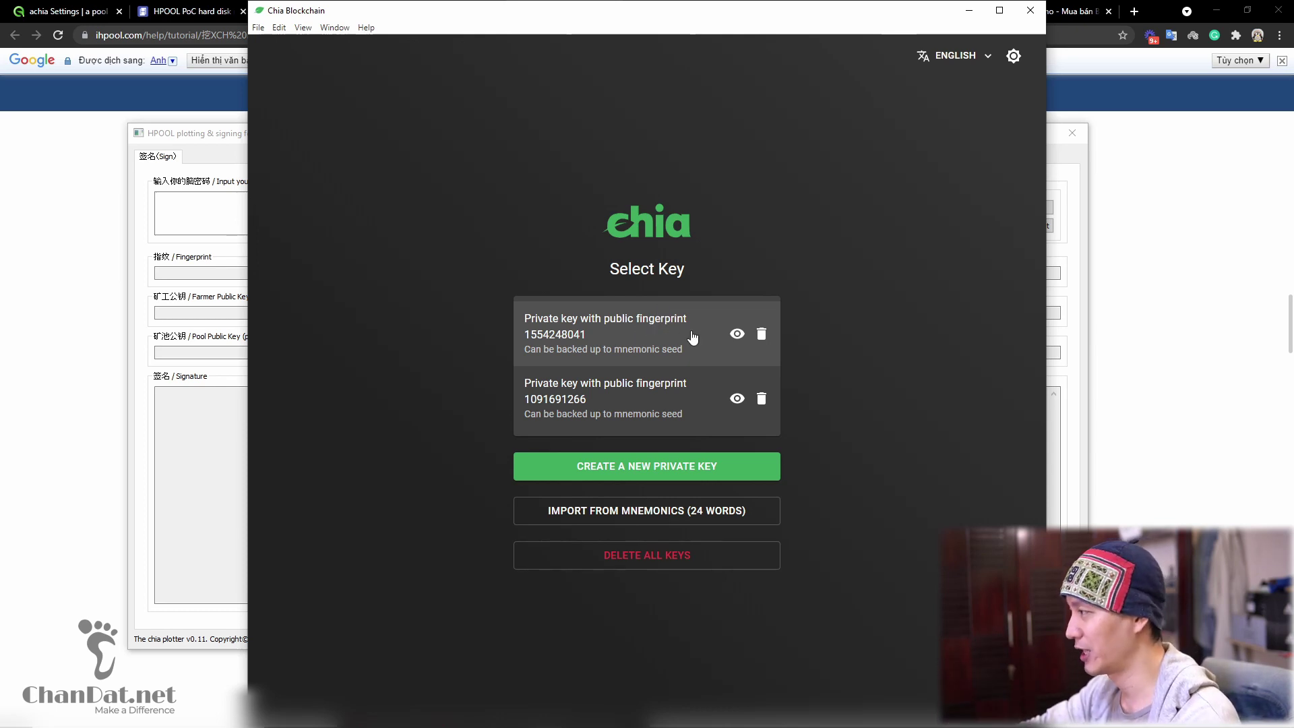
Show the details of the first private key in the wallet, select its full mnemonic seed for copying and close the details.
left_click(736, 339)
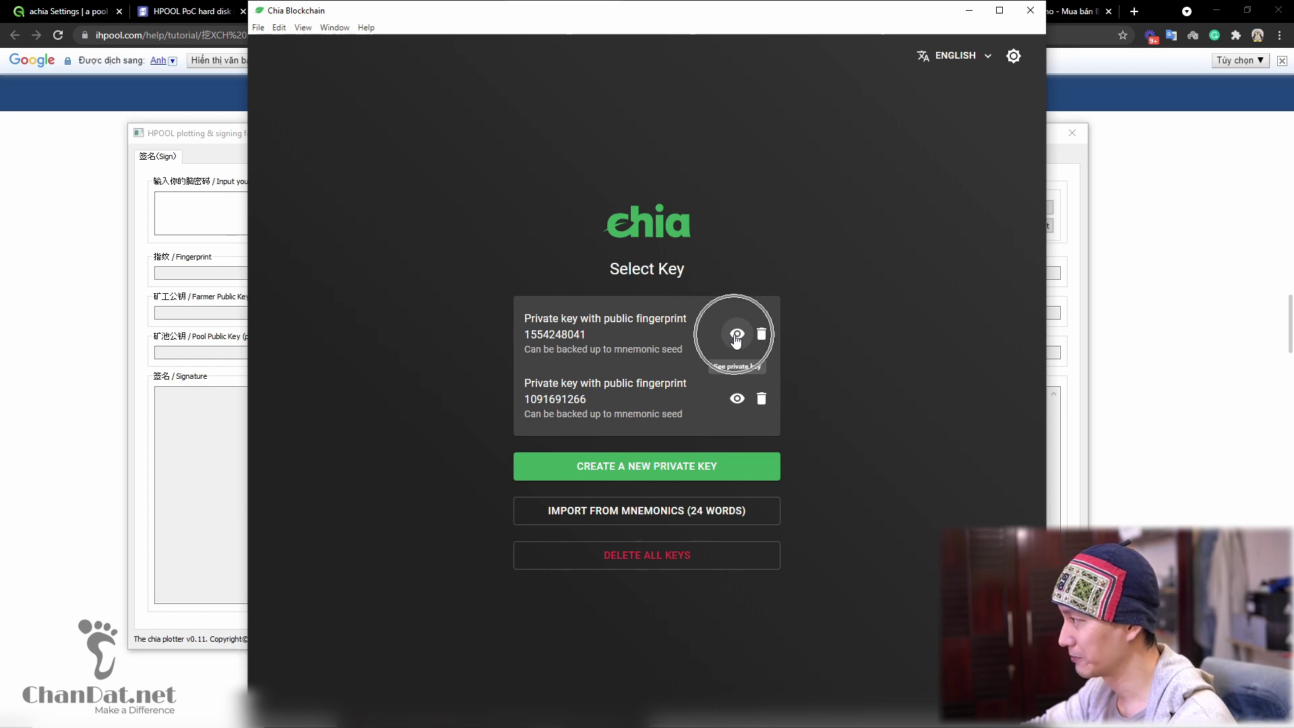
left_click(735, 339)
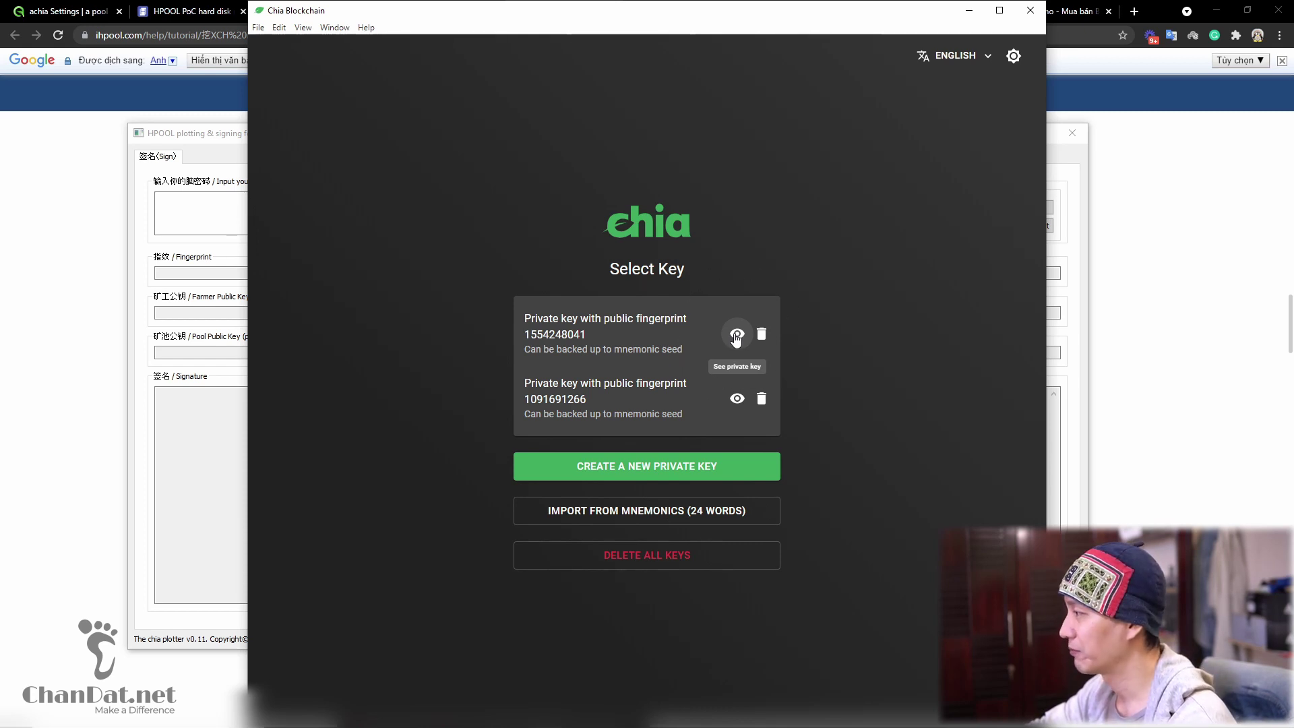
left_click(737, 334)
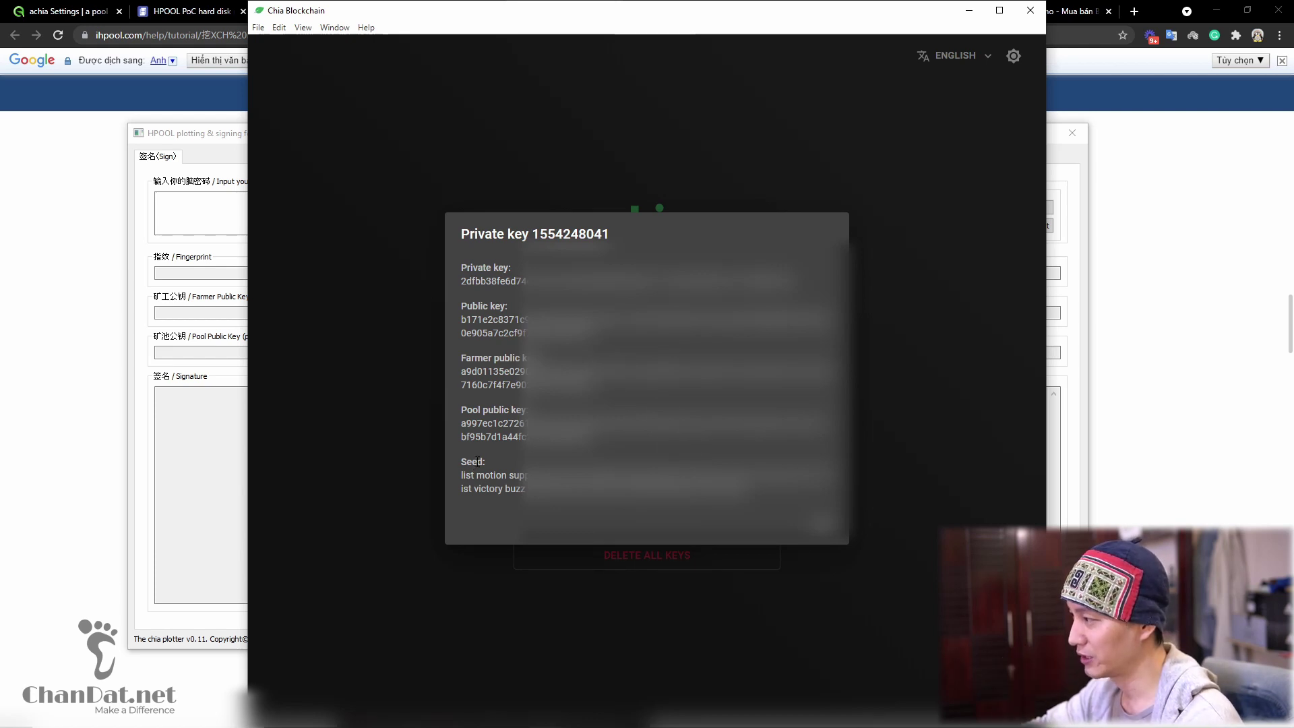
left_click_drag(744, 488, 474, 486)
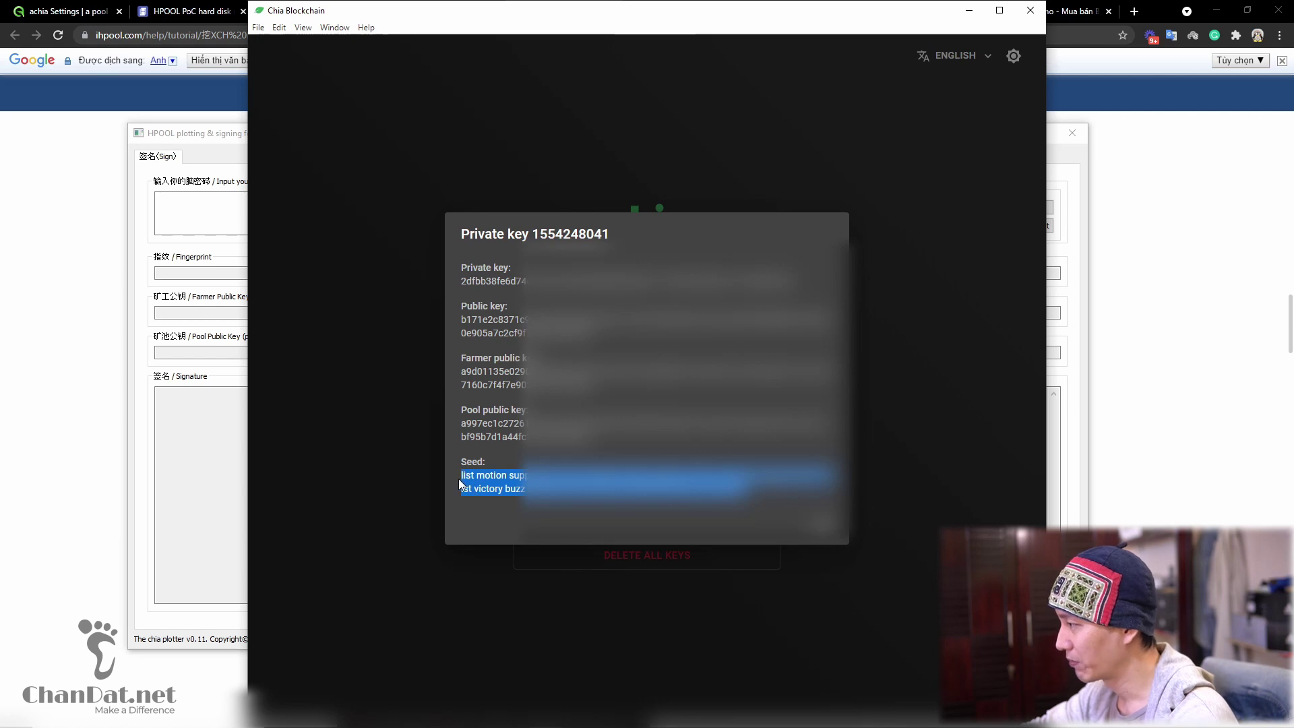
left_click(825, 524)
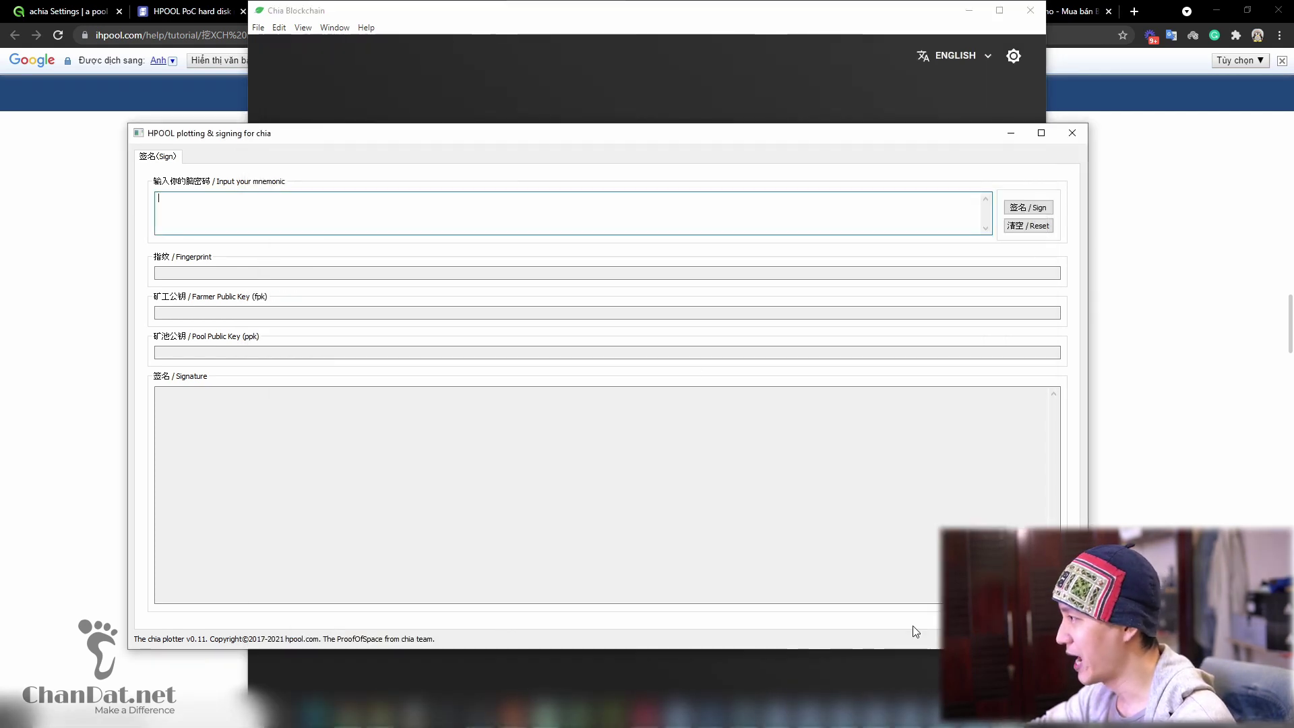
Switch to the HPOOL plotting & signing tool, paste the wallet's mnemonic into the mnemonic field and sign it.
left_click(547, 711)
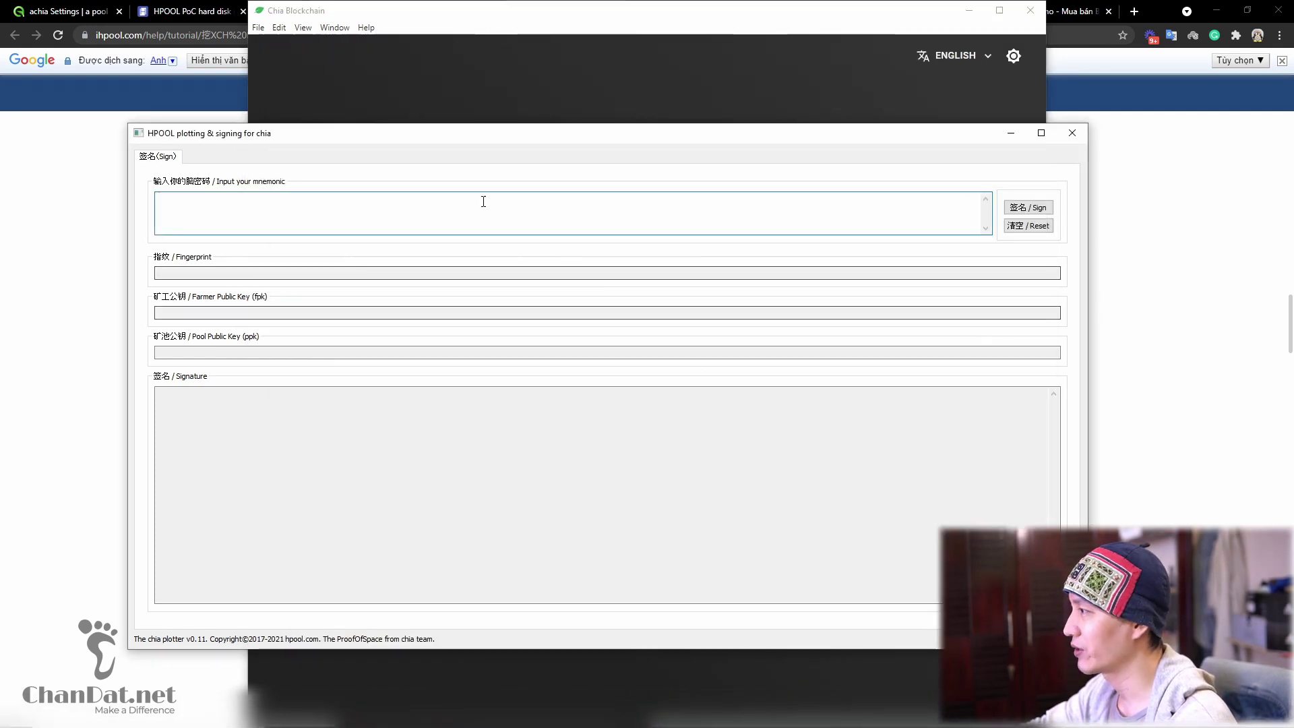
key("ctrl+v")
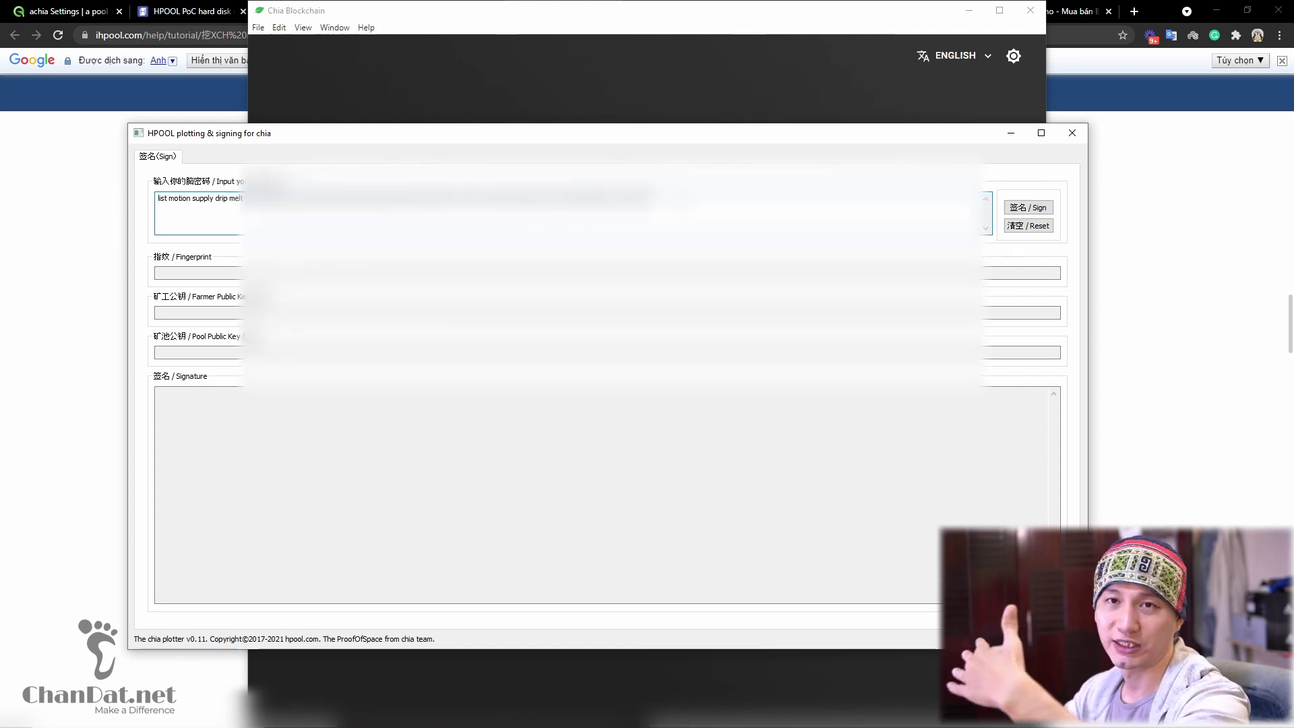
left_click(1027, 209)
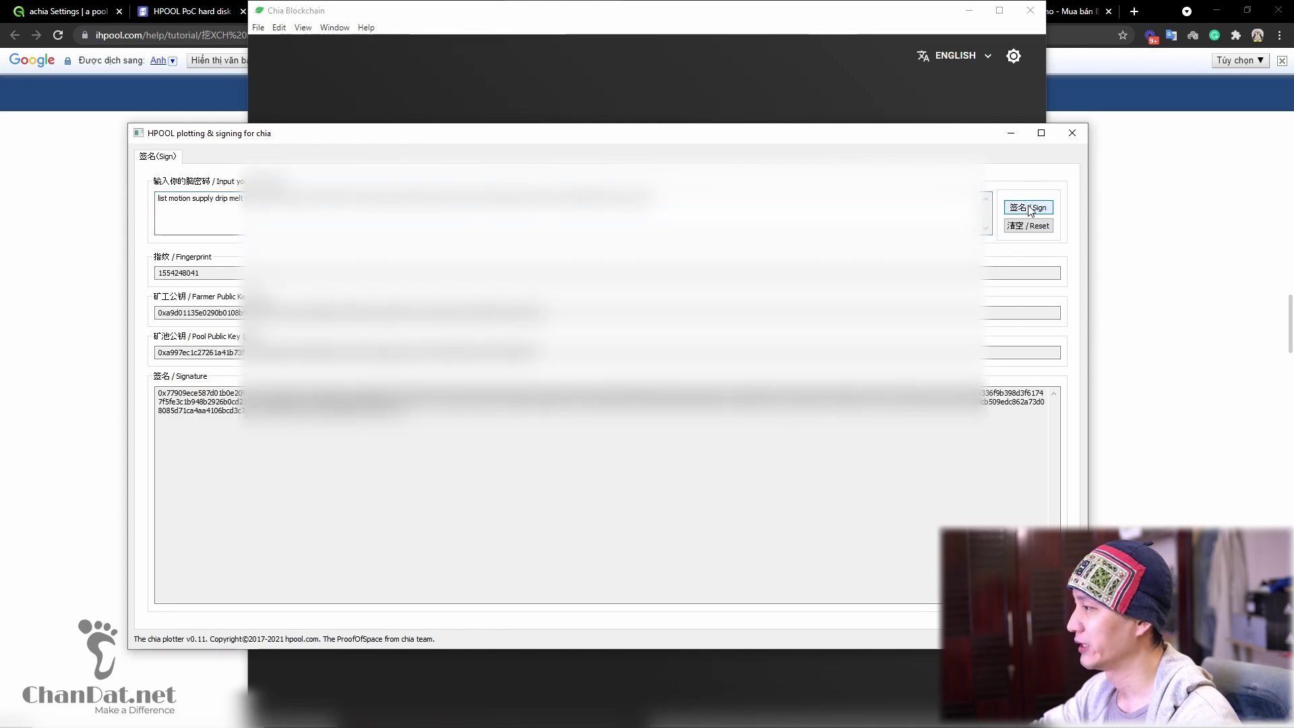
Highlight the complete generated signature in the signing tool to identify the binding data.
double_click(159, 393)
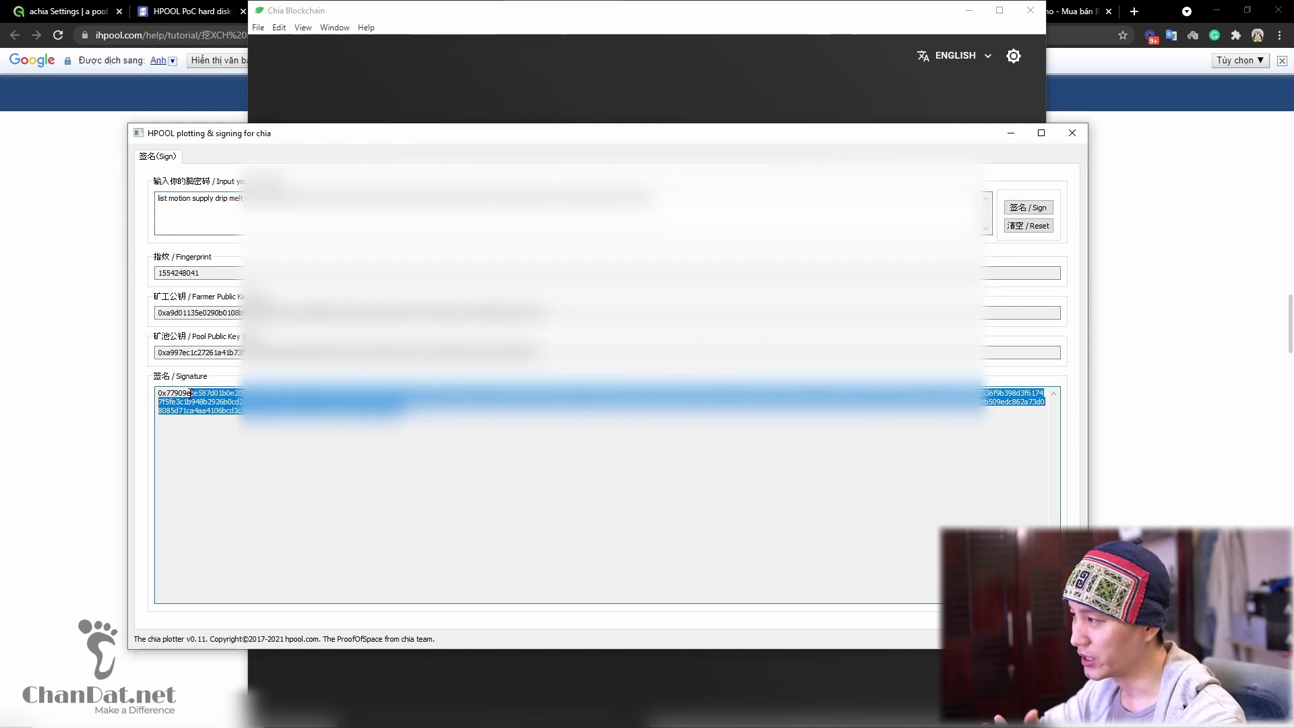
left_click(158, 390)
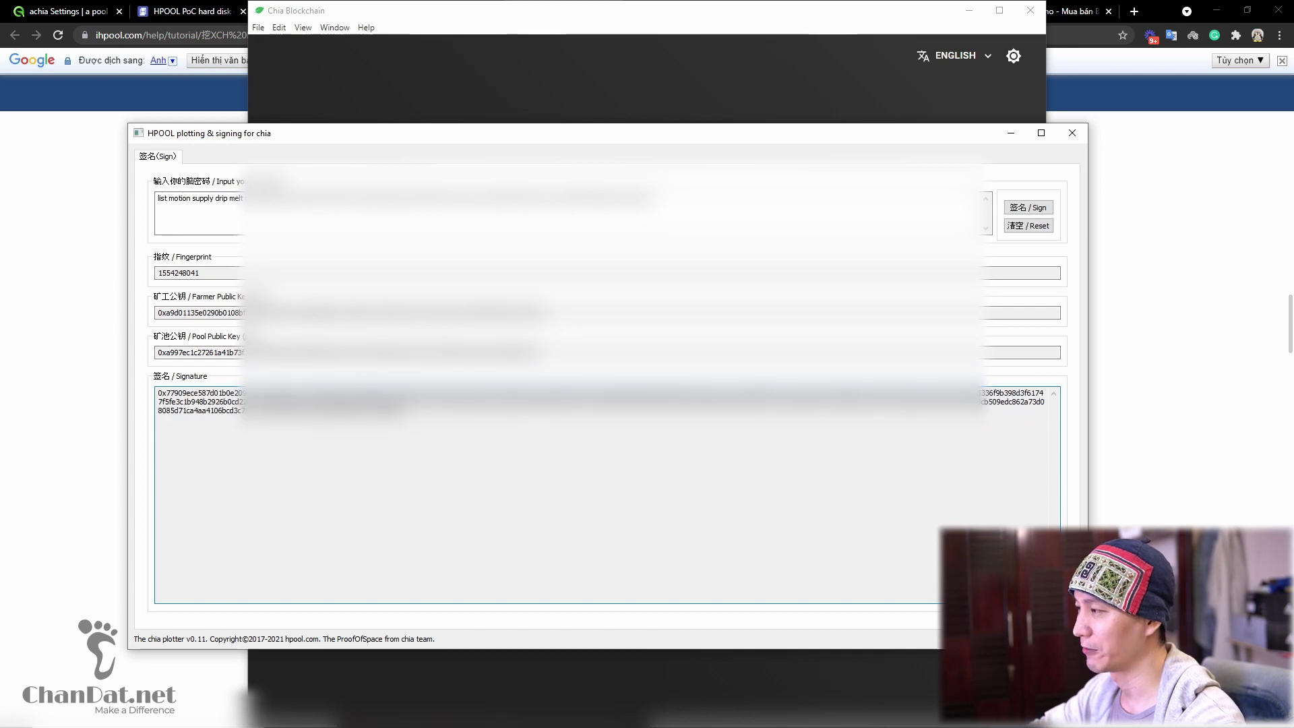
double_click(158, 390)
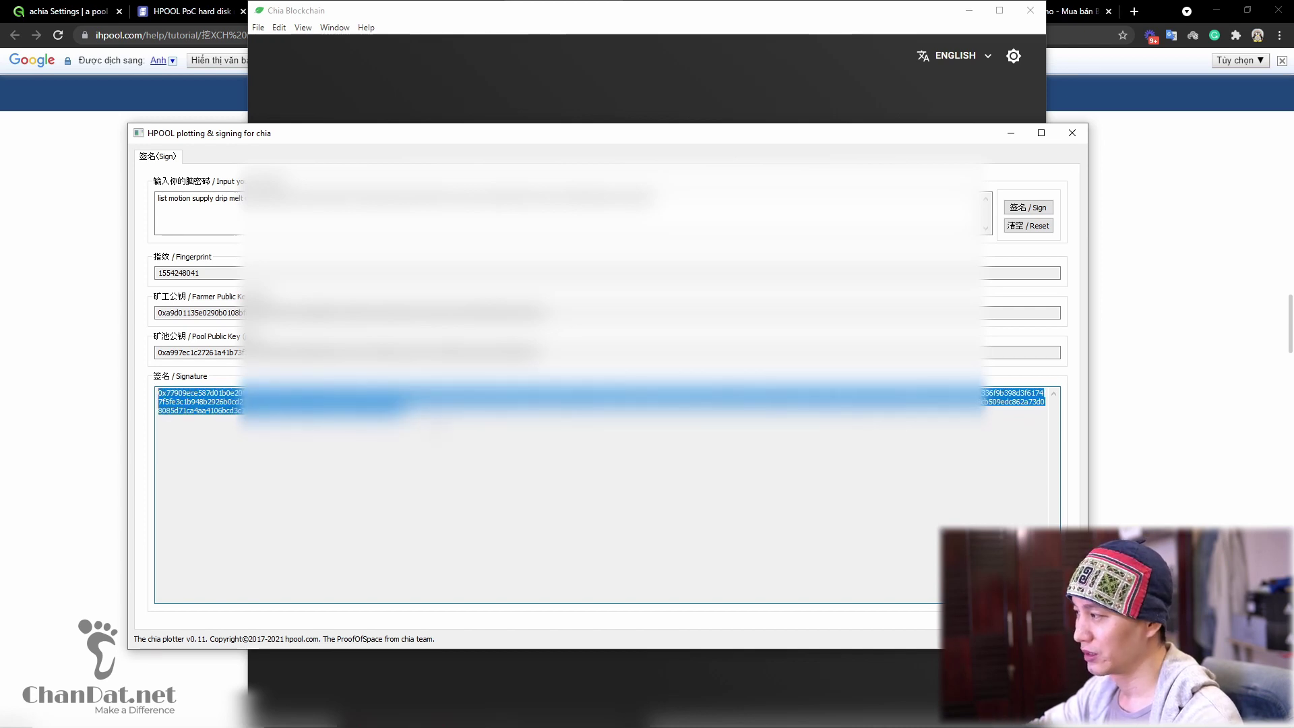
left_click(158, 393)
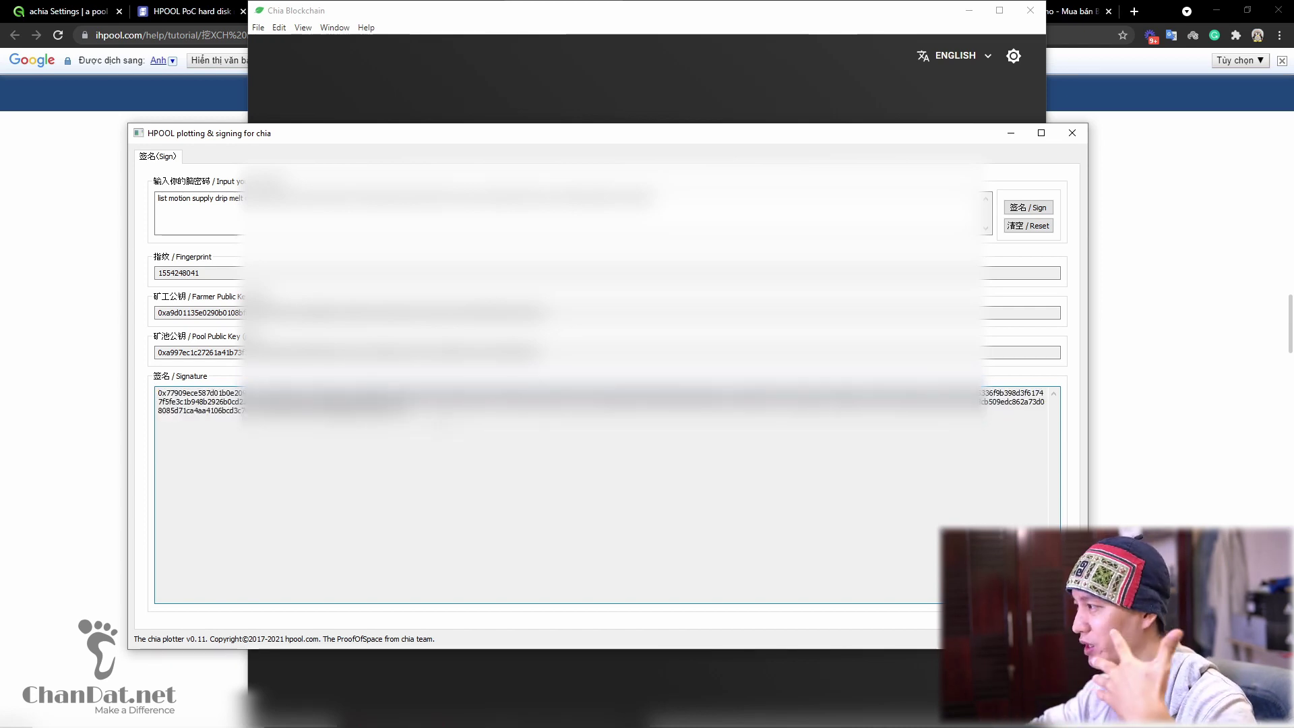
left_click_drag(404, 410, 157, 393)
left_click(156, 394)
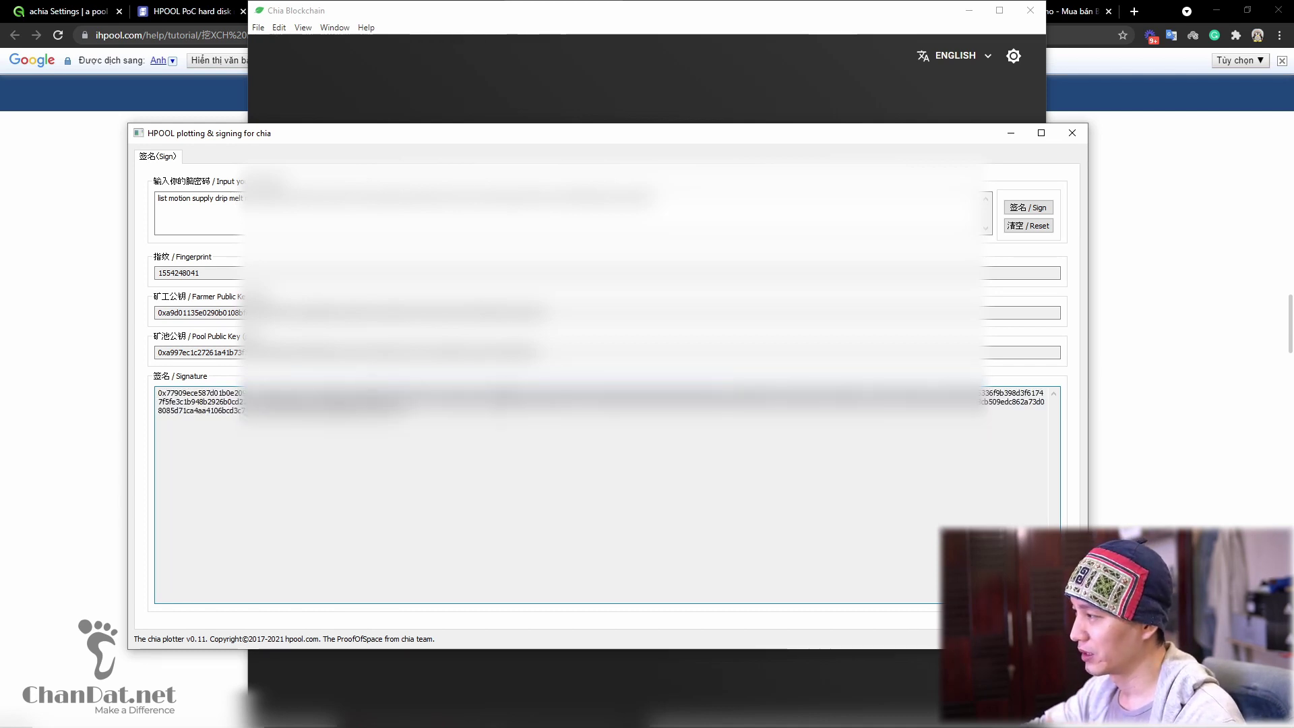
Compare the fingerprint in the signing tool with the first private key's fingerprint in the Chia Blockchain wallet.
left_click(211, 273)
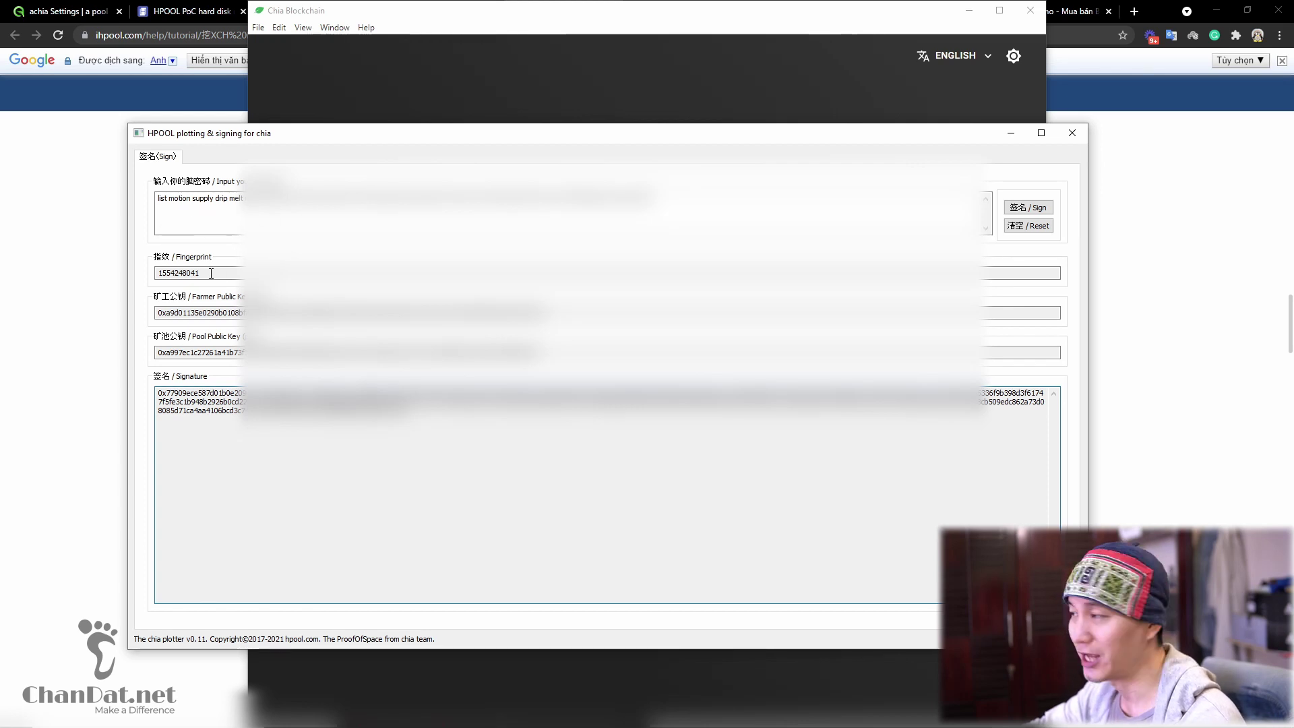
left_click(615, 54)
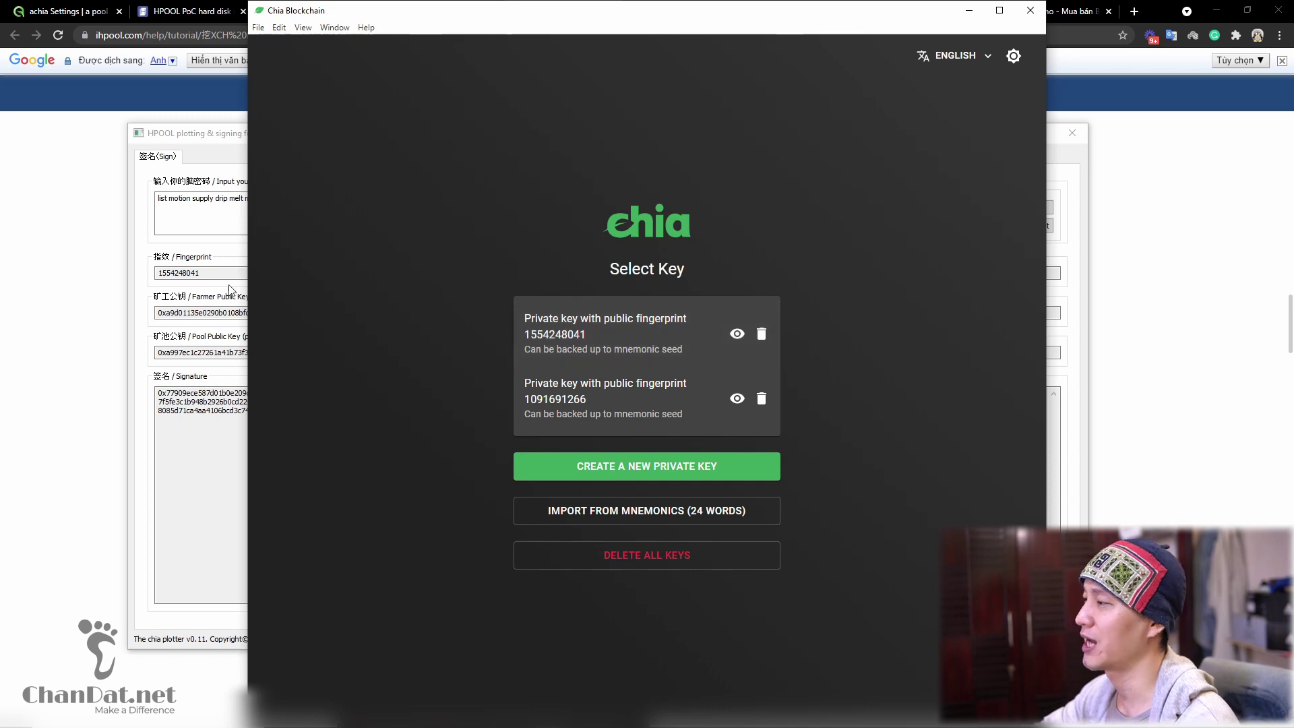
left_click(209, 271)
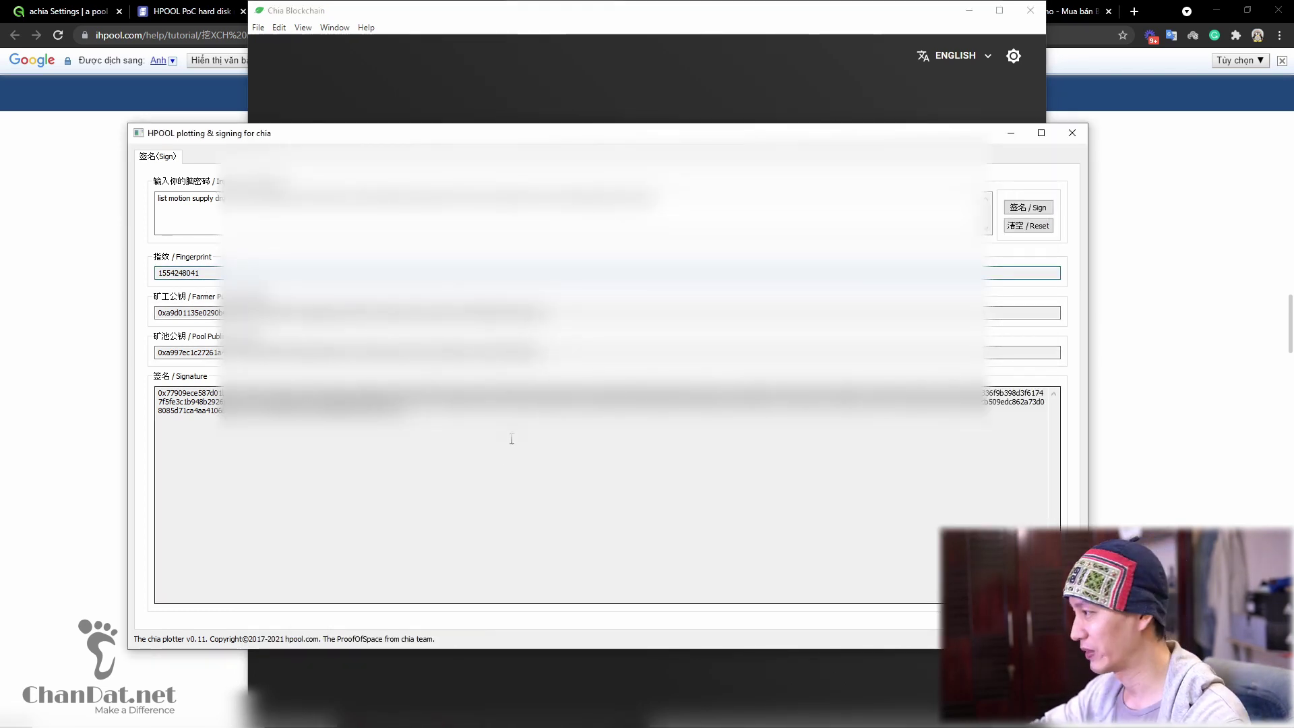
Select the whole signature for copying and return to the browser guide's instructions for obtaining the login link.
left_click_drag(404, 411, 162, 390)
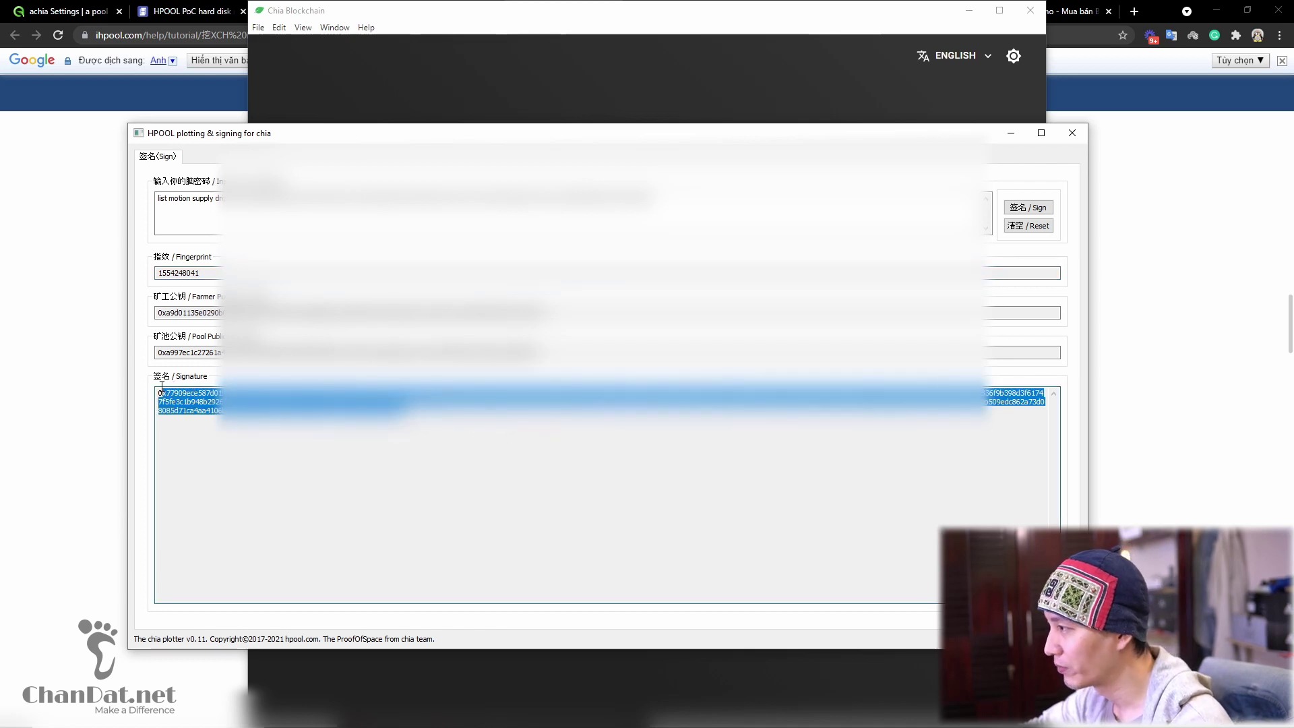
key("alt+Tab")
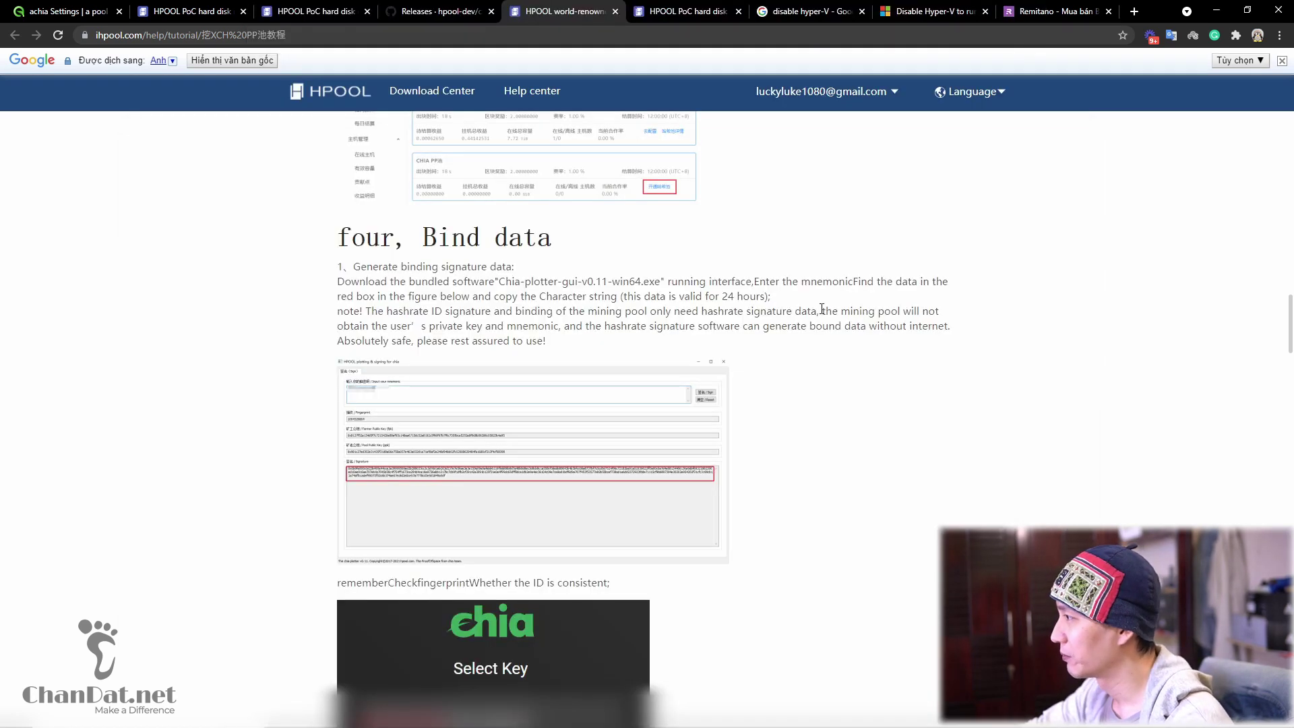
scroll(592, 329, "down", 9)
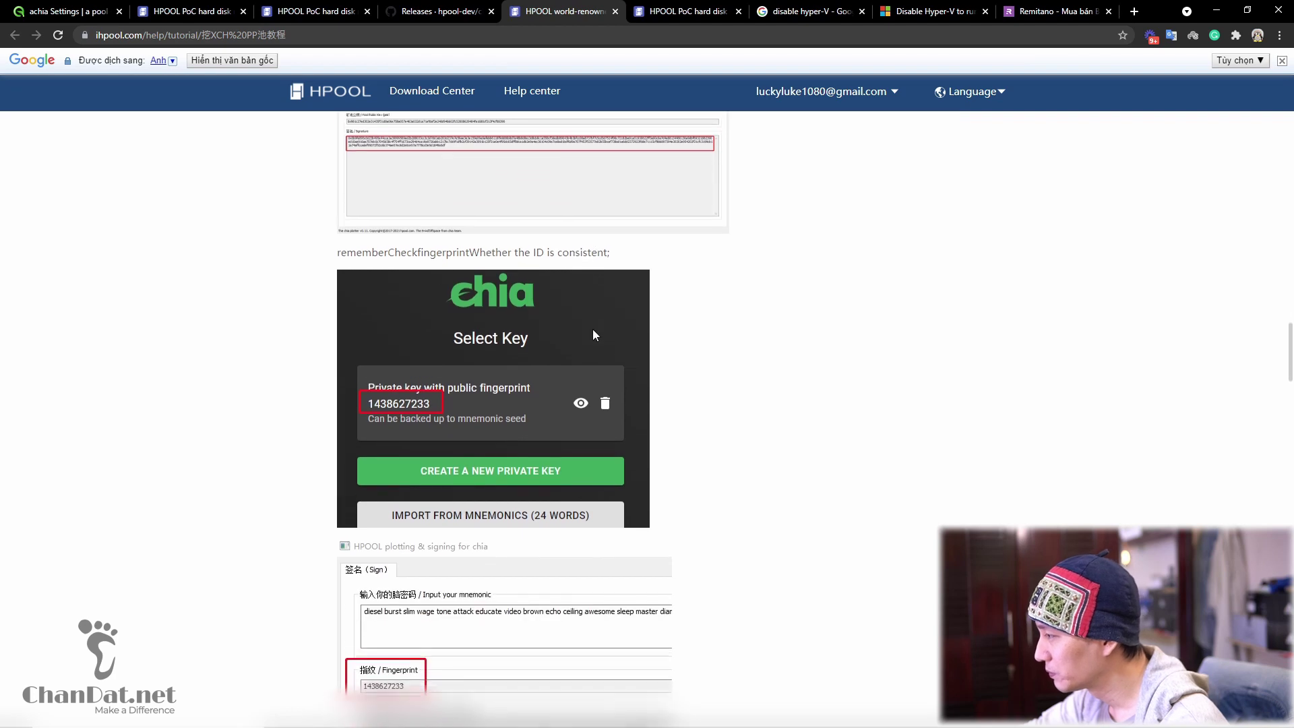
scroll(592, 333, "down", 5)
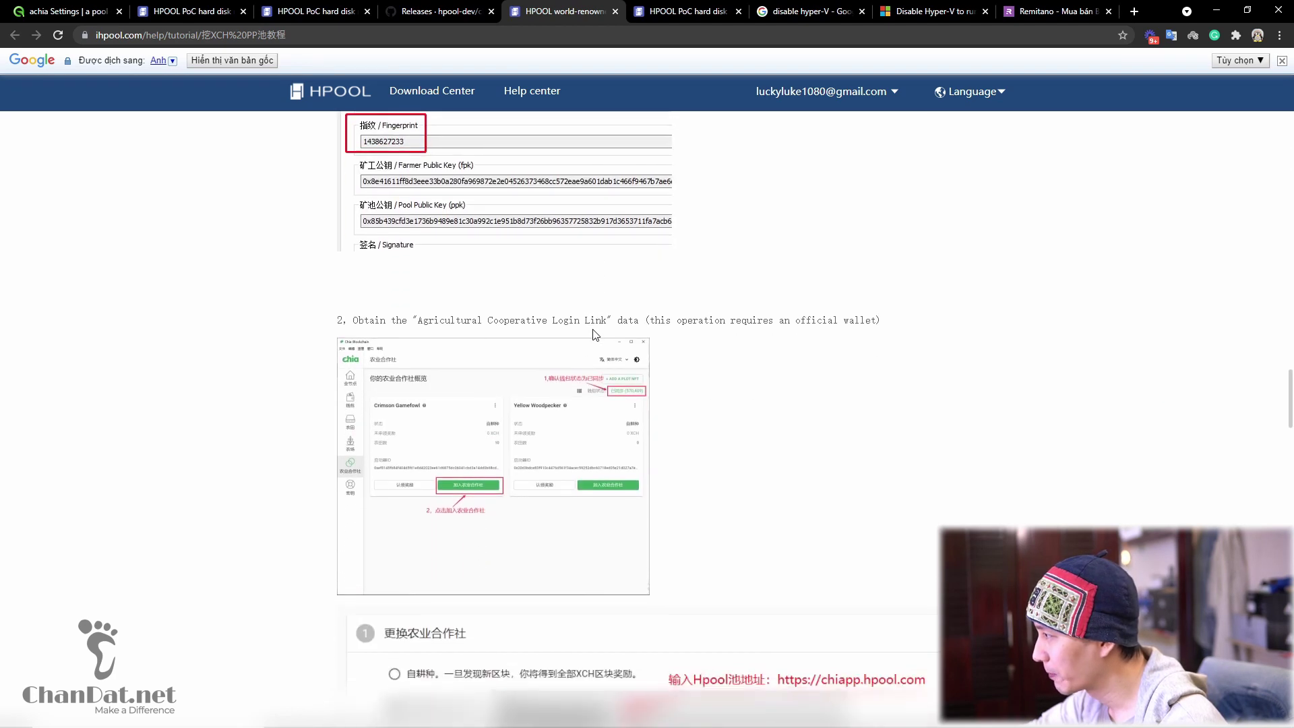
scroll(592, 329, "up", 1)
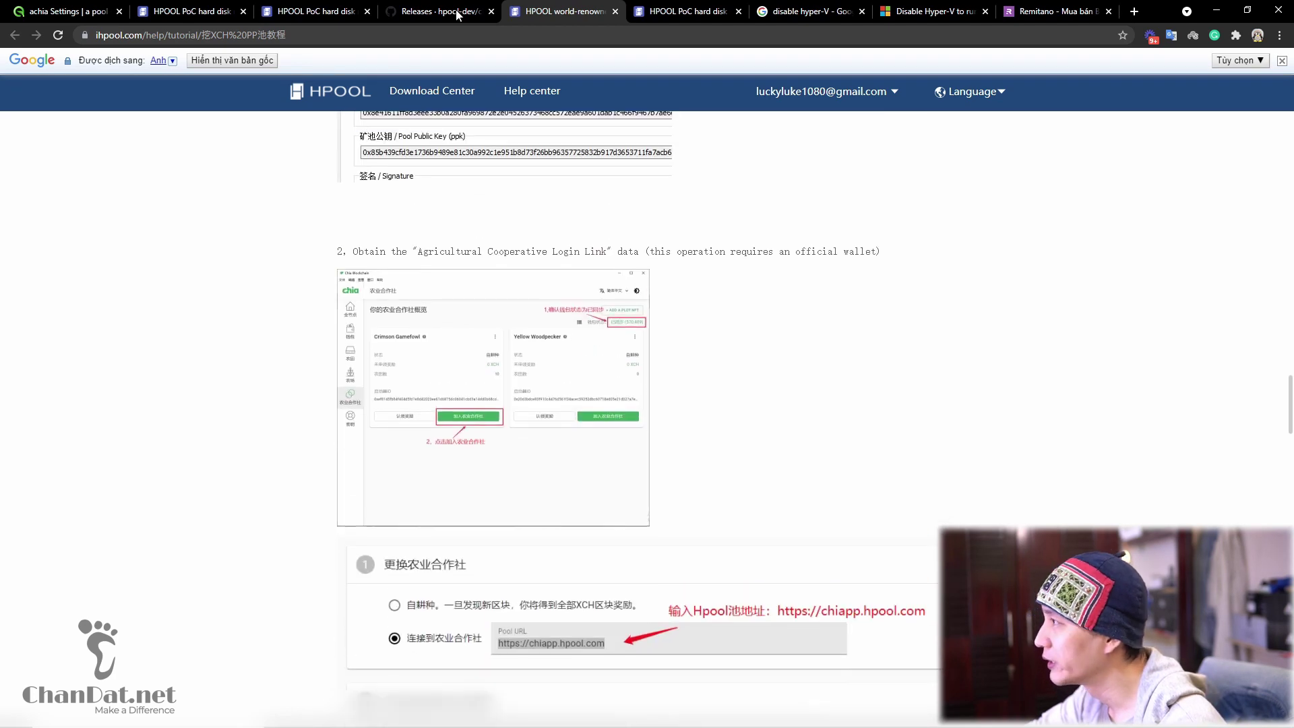
Go to the CHIA PP pool configuration page and locate the Bind signature data and Bind Login Link fields.
left_click(336, 6)
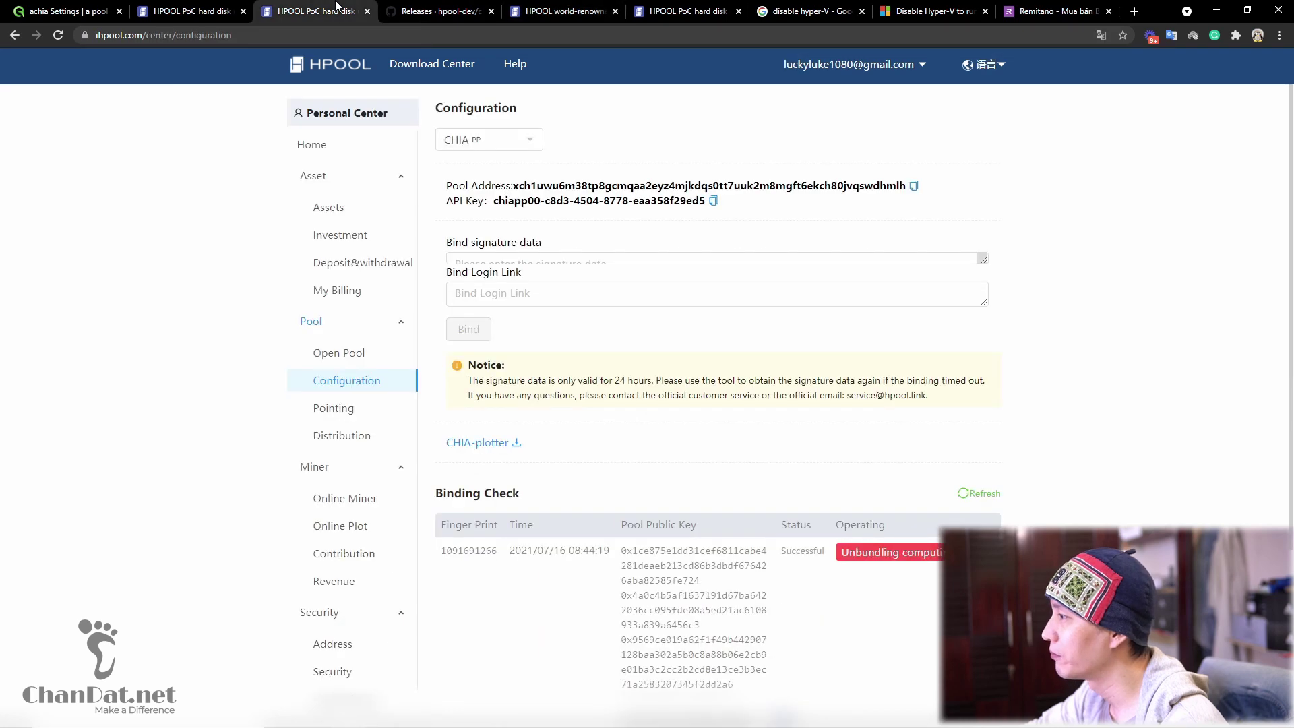
left_click(540, 260)
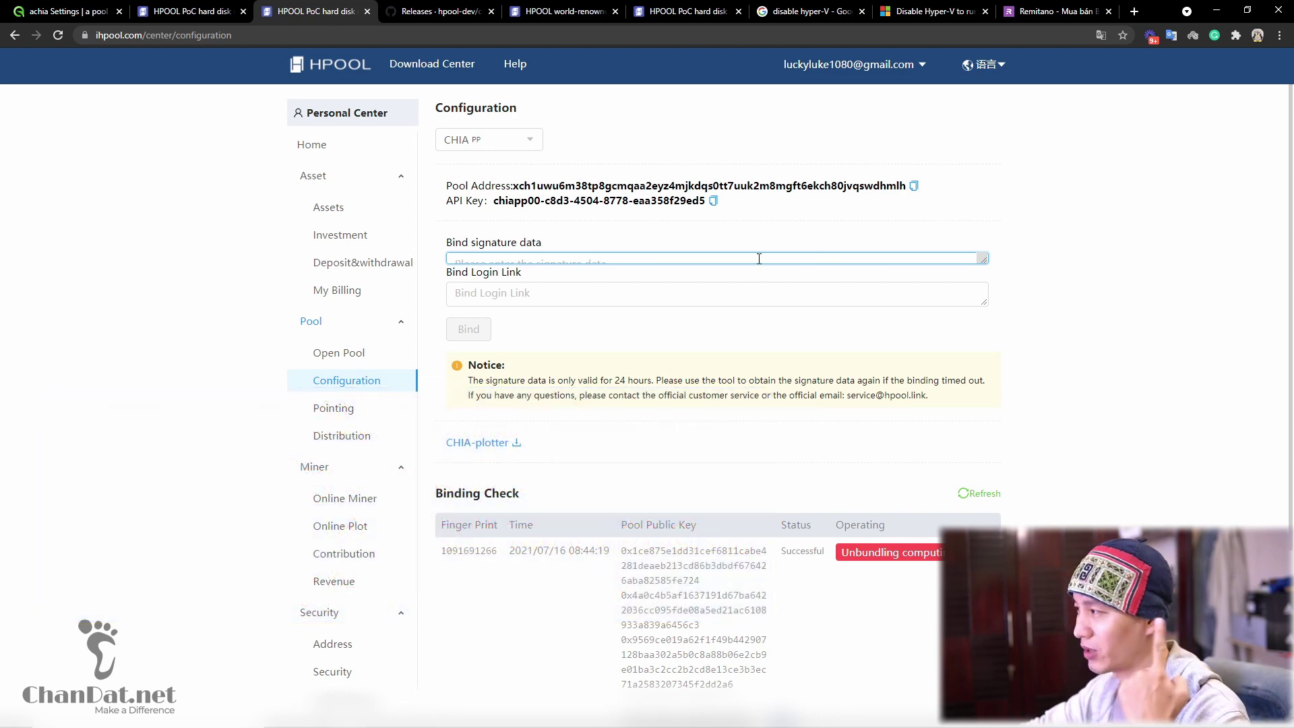
left_click(621, 294)
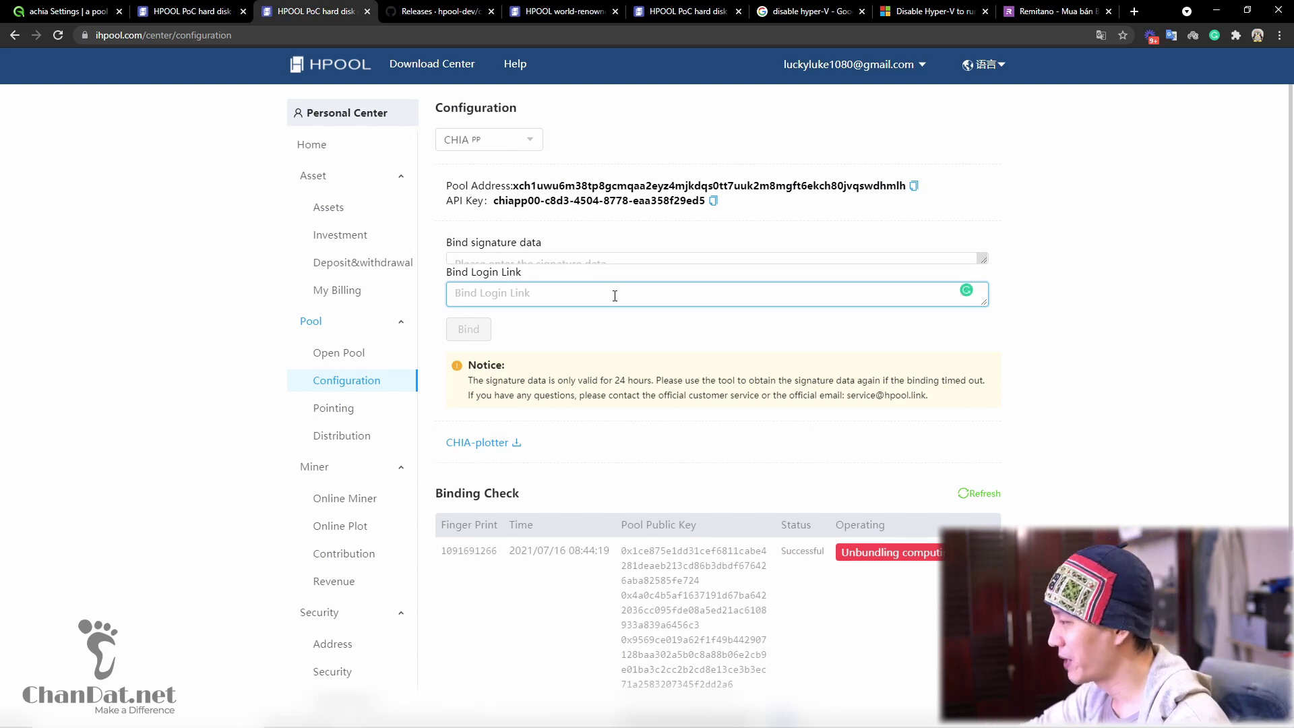
Read the guide's section on obtaining the login link, including the pool URL that the wallet has to use.
left_click(438, 12)
left_click(523, 11)
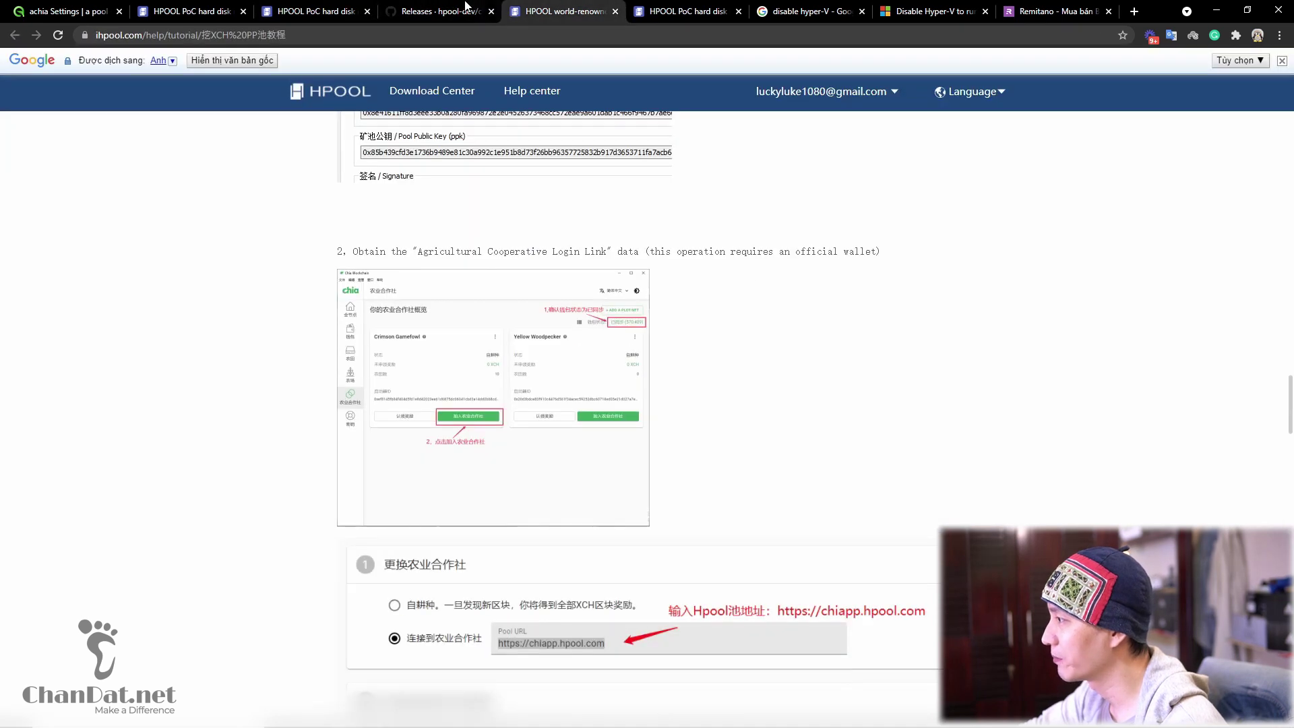
scroll(590, 218, "down", 3)
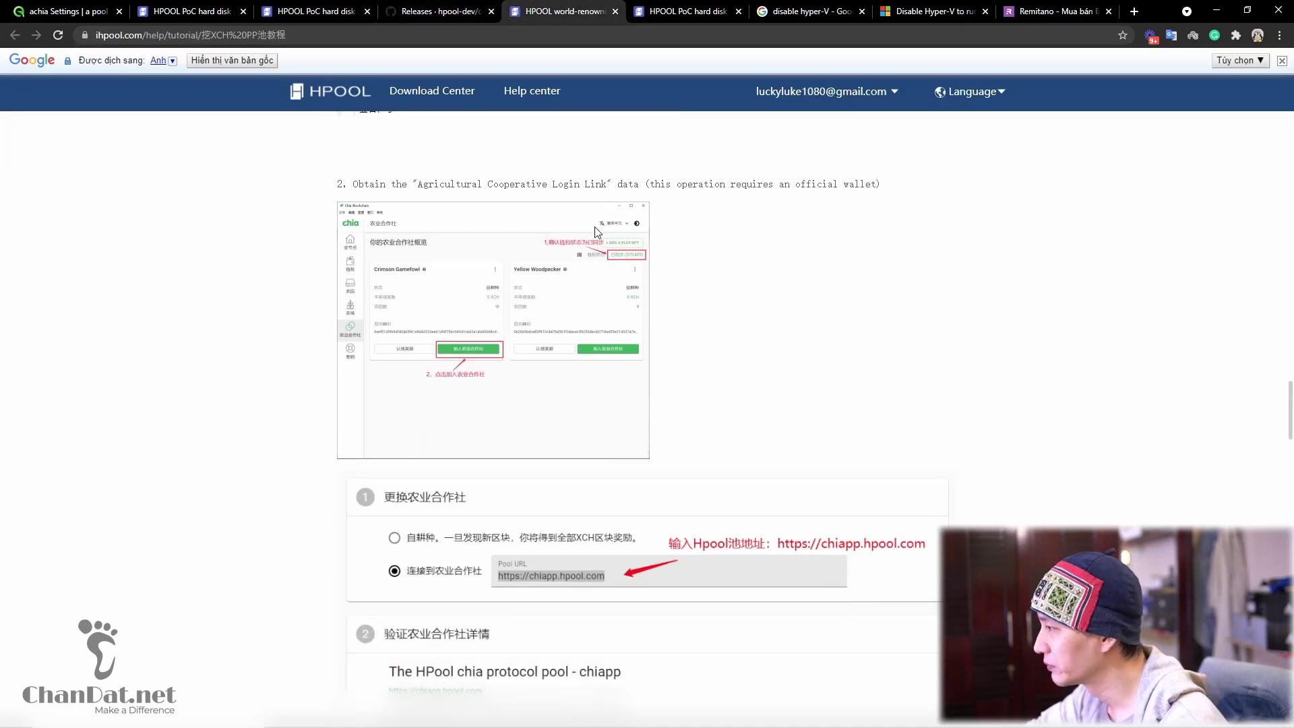
scroll(550, 224, "up", 2)
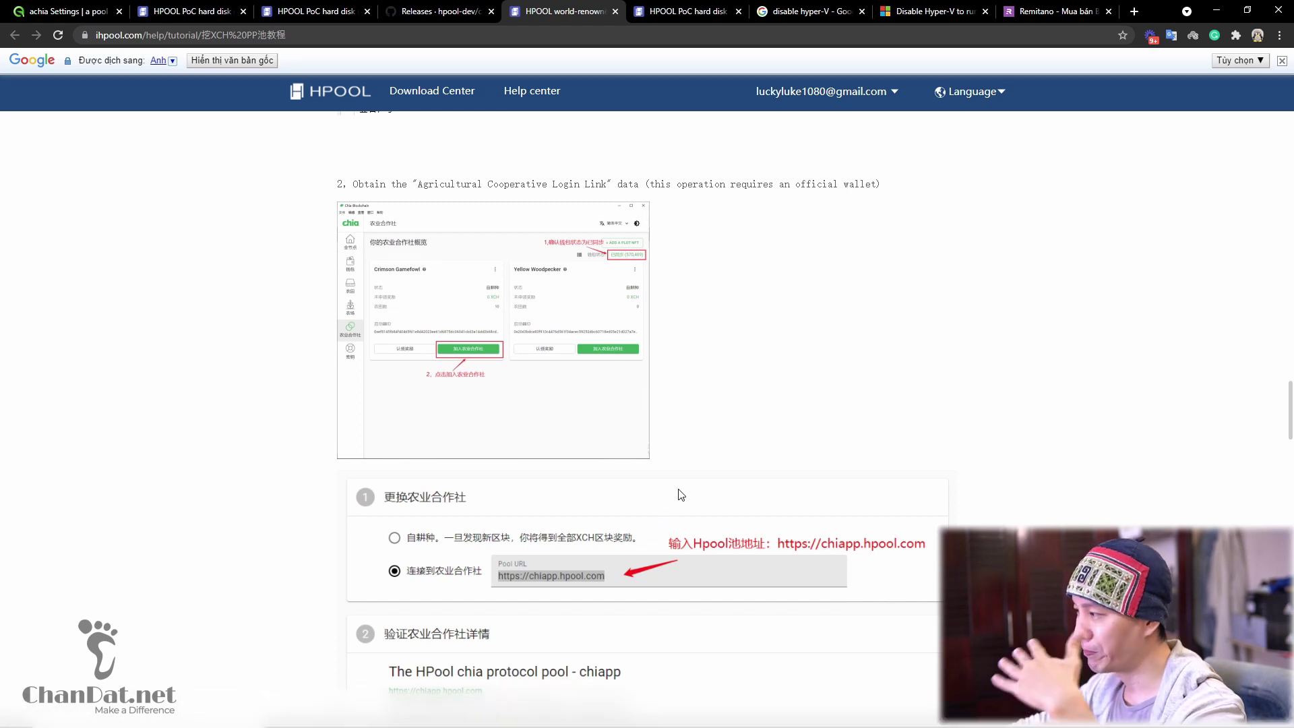
scroll(680, 492, "down", 1)
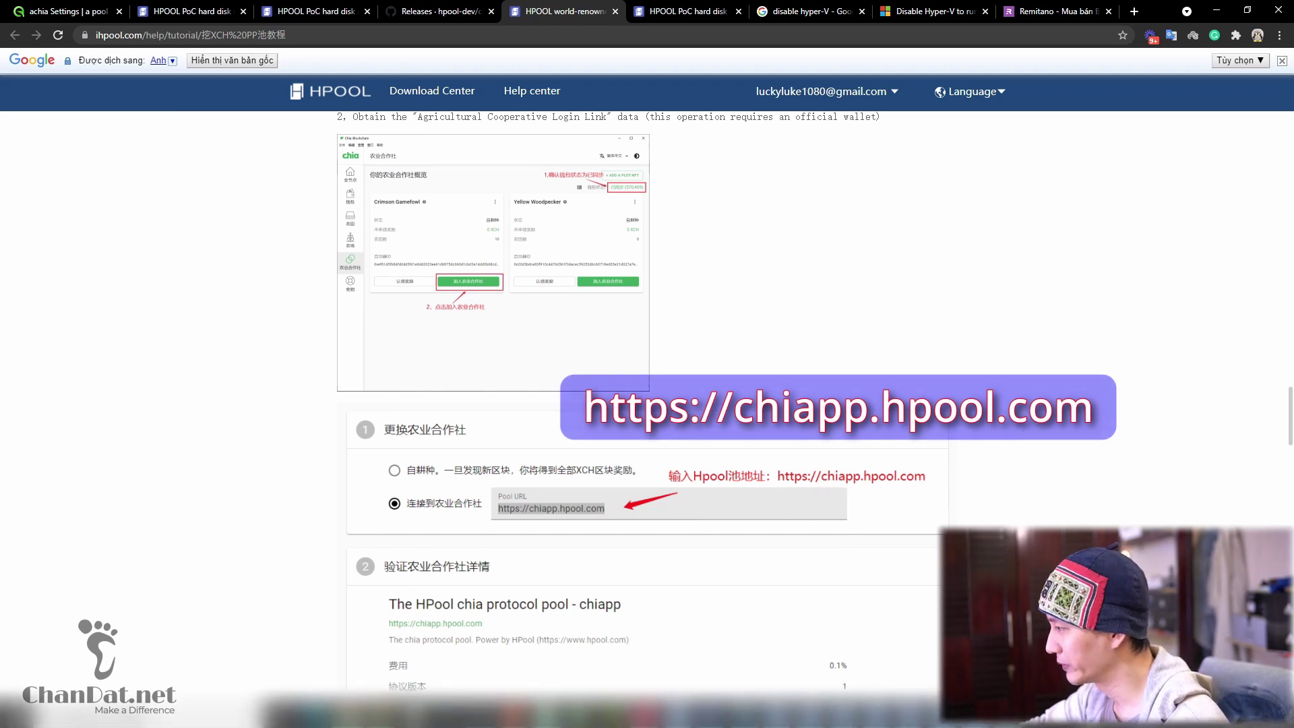
Switch to the Chia Blockchain wallet, log in with the second private key and open the pool overview.
left_click(579, 716)
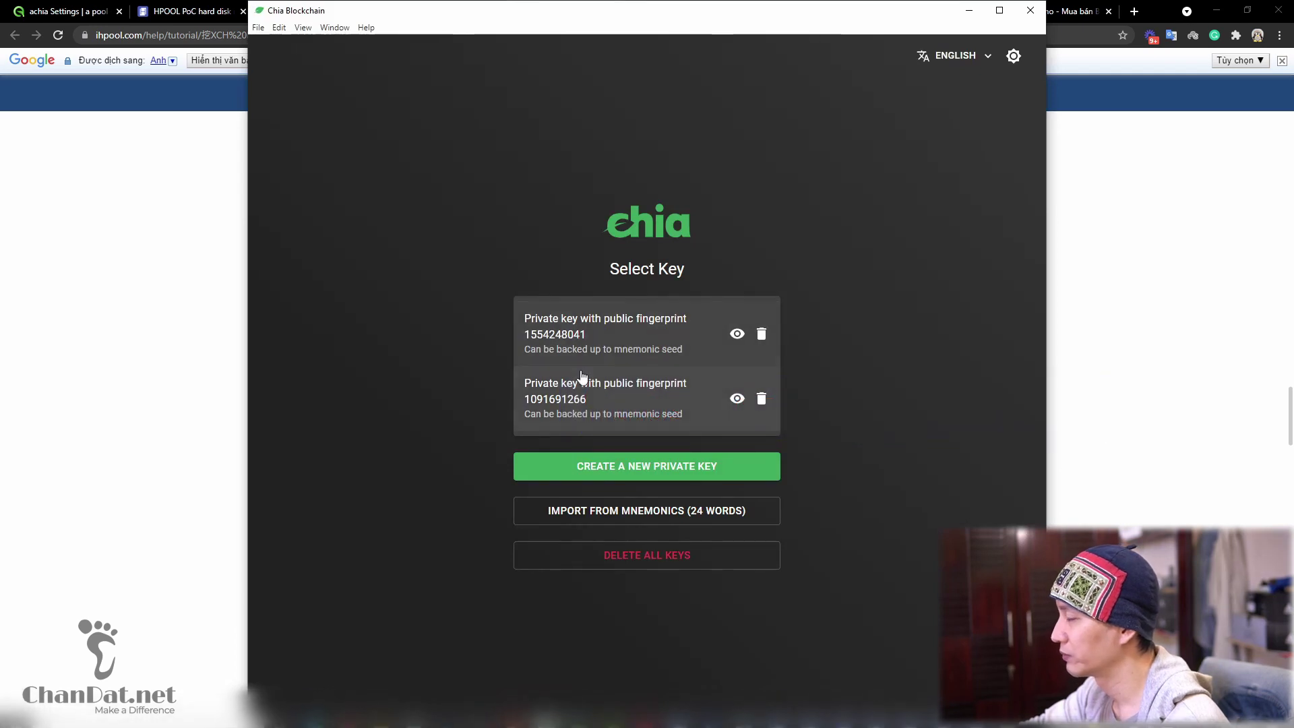
left_click(547, 398)
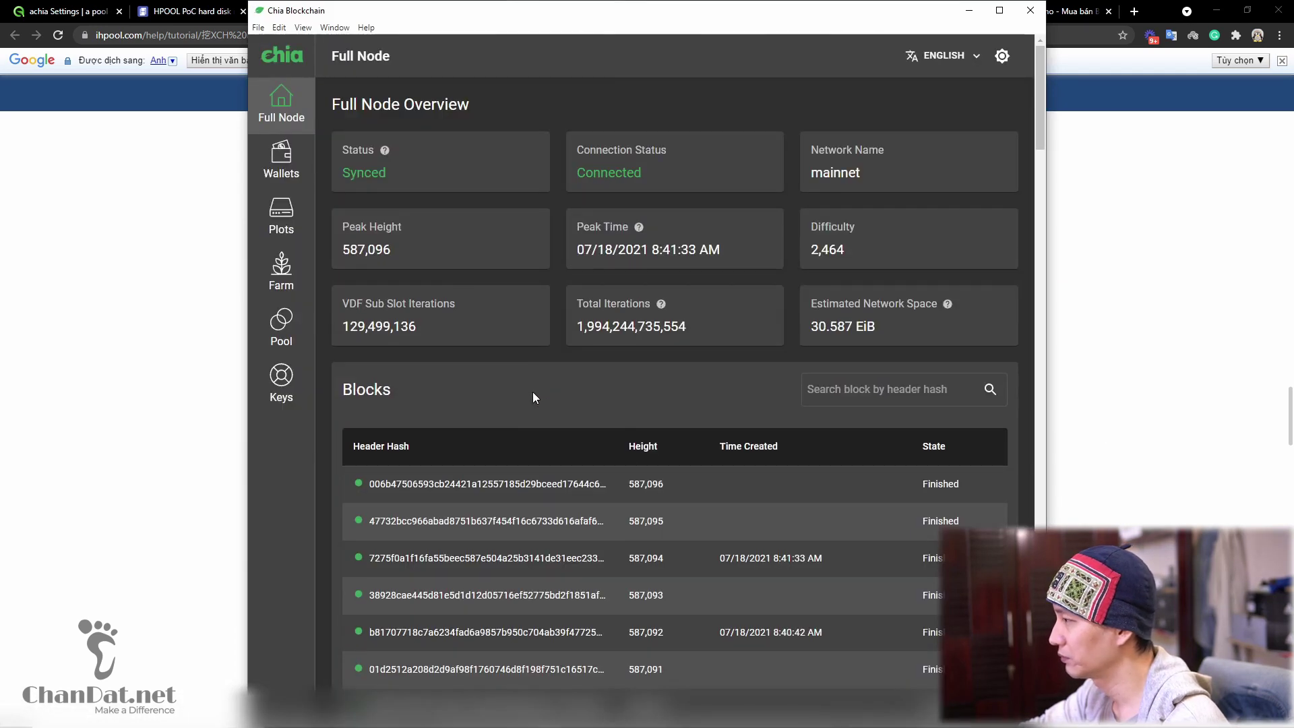
left_click(283, 331)
left_click(288, 284)
left_click(286, 339)
left_click(282, 266)
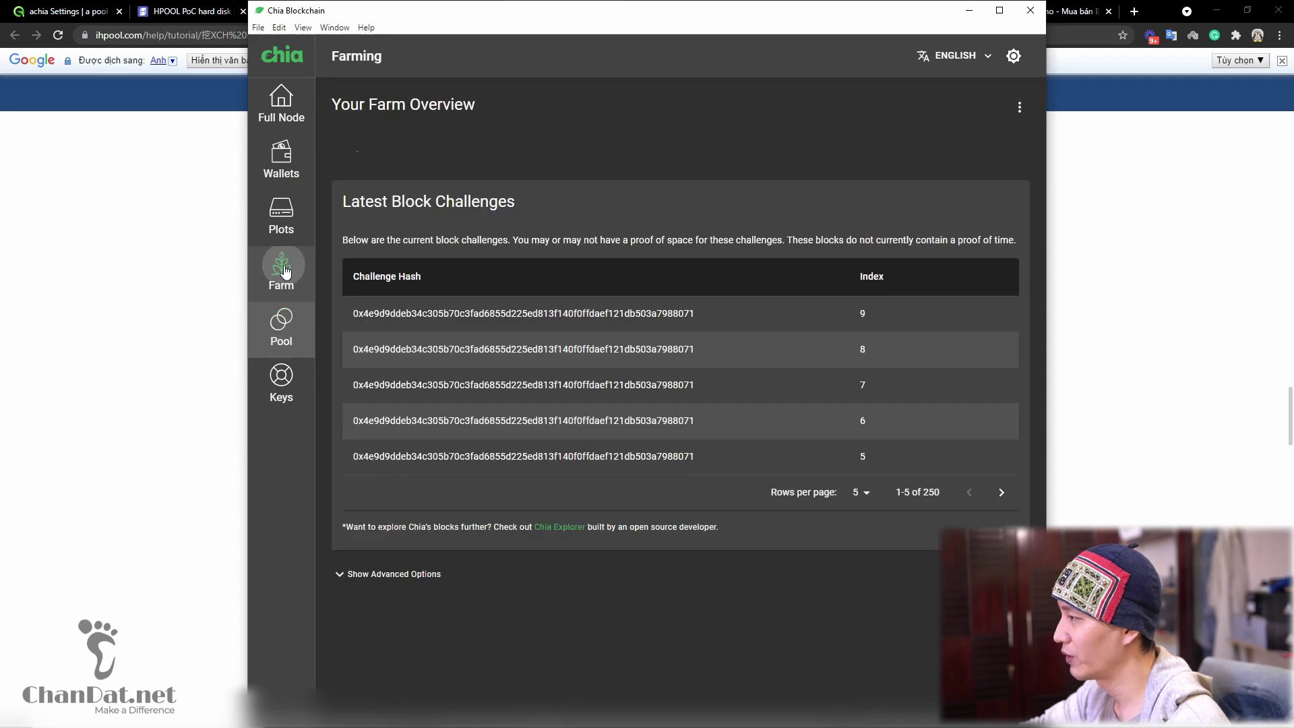
left_click(284, 324)
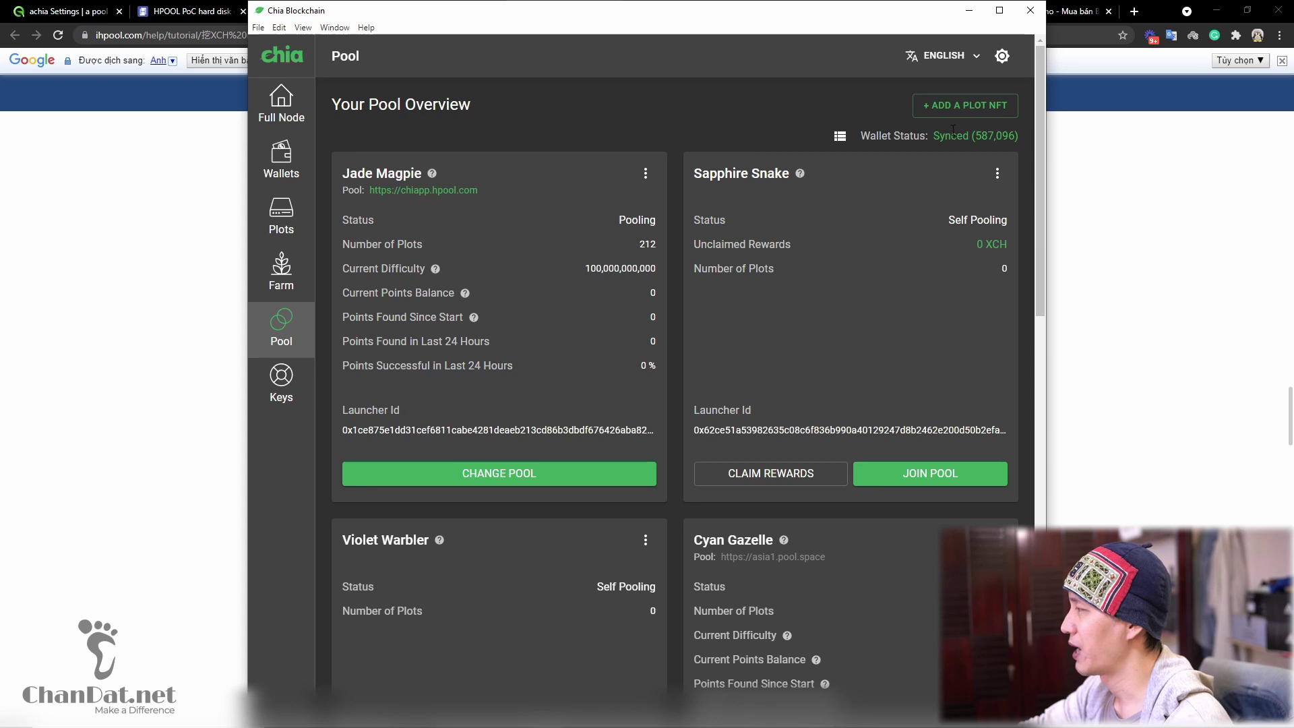
left_click(956, 108)
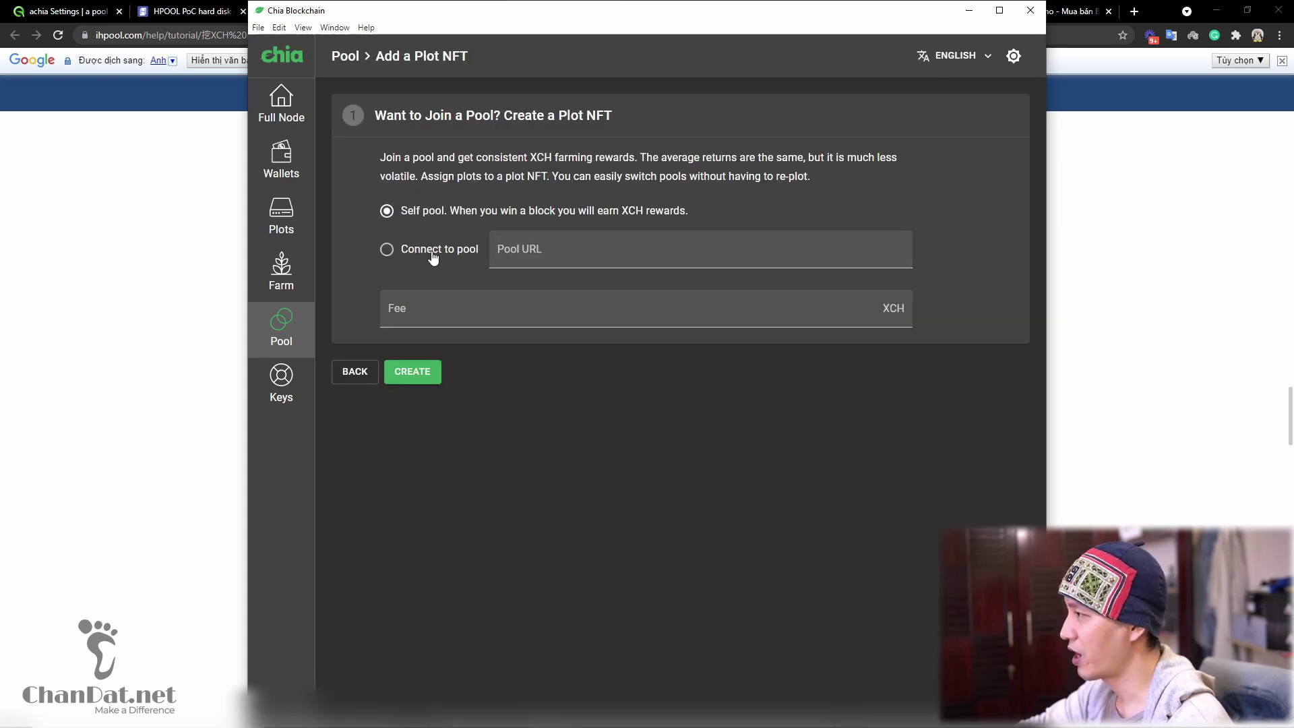
left_click(433, 258)
left_click(607, 254)
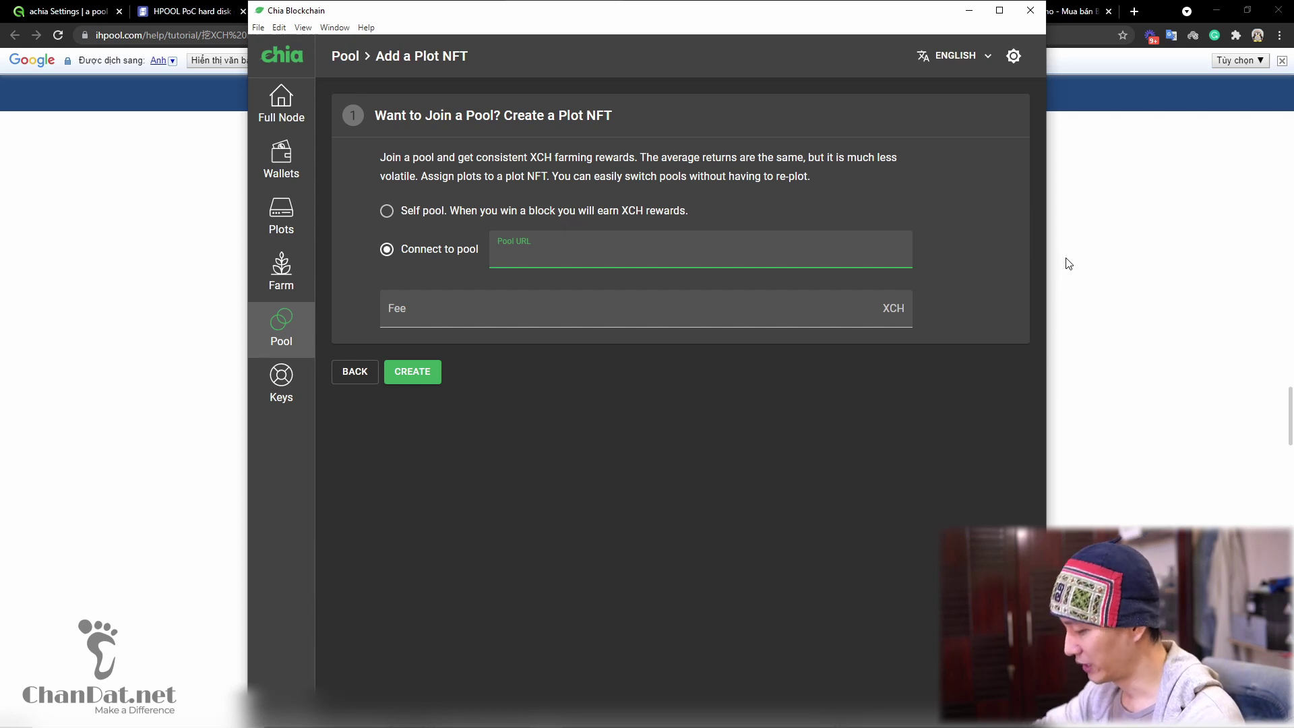
type("g")
key("BackSpace")
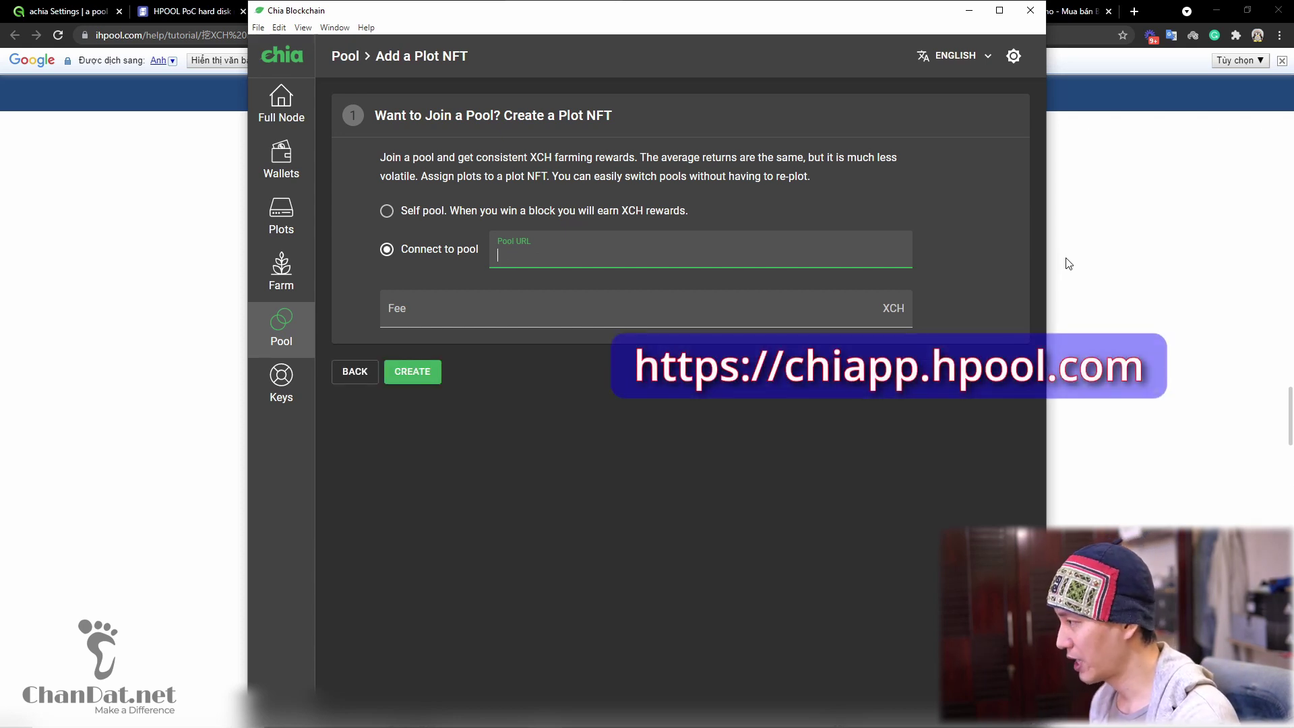
type("https://")
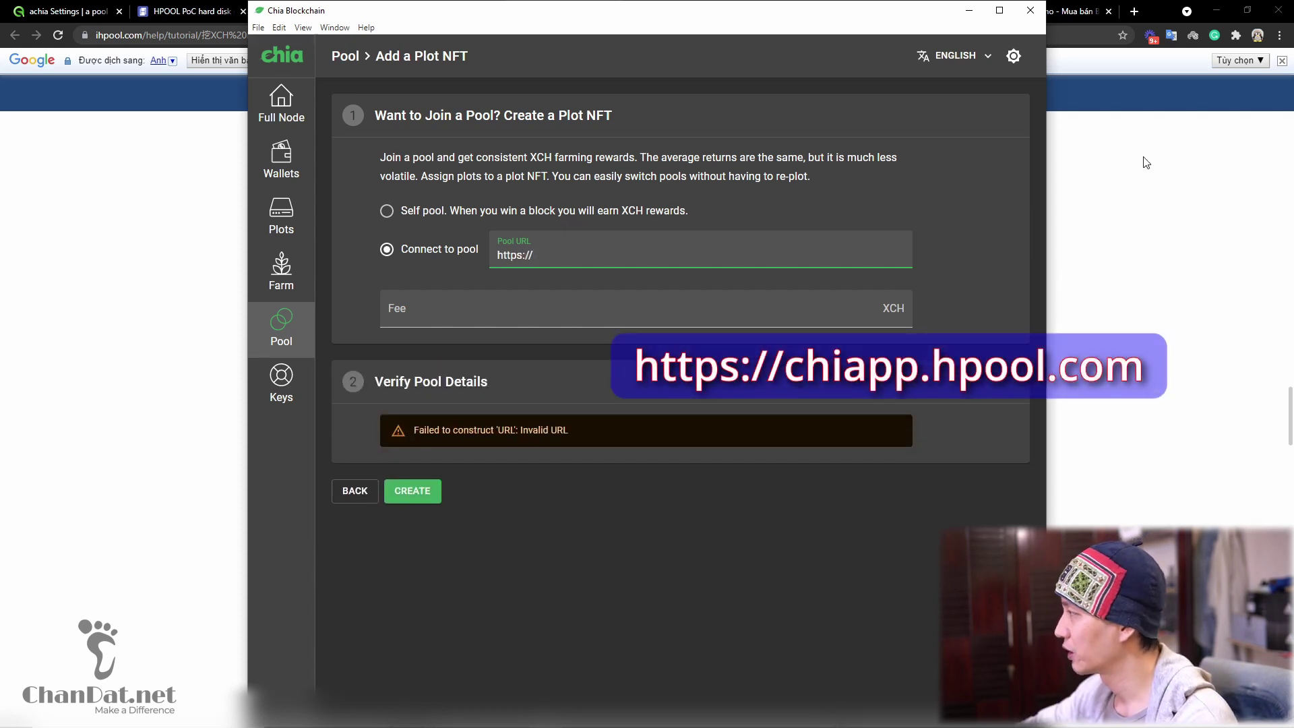
left_click(1124, 330)
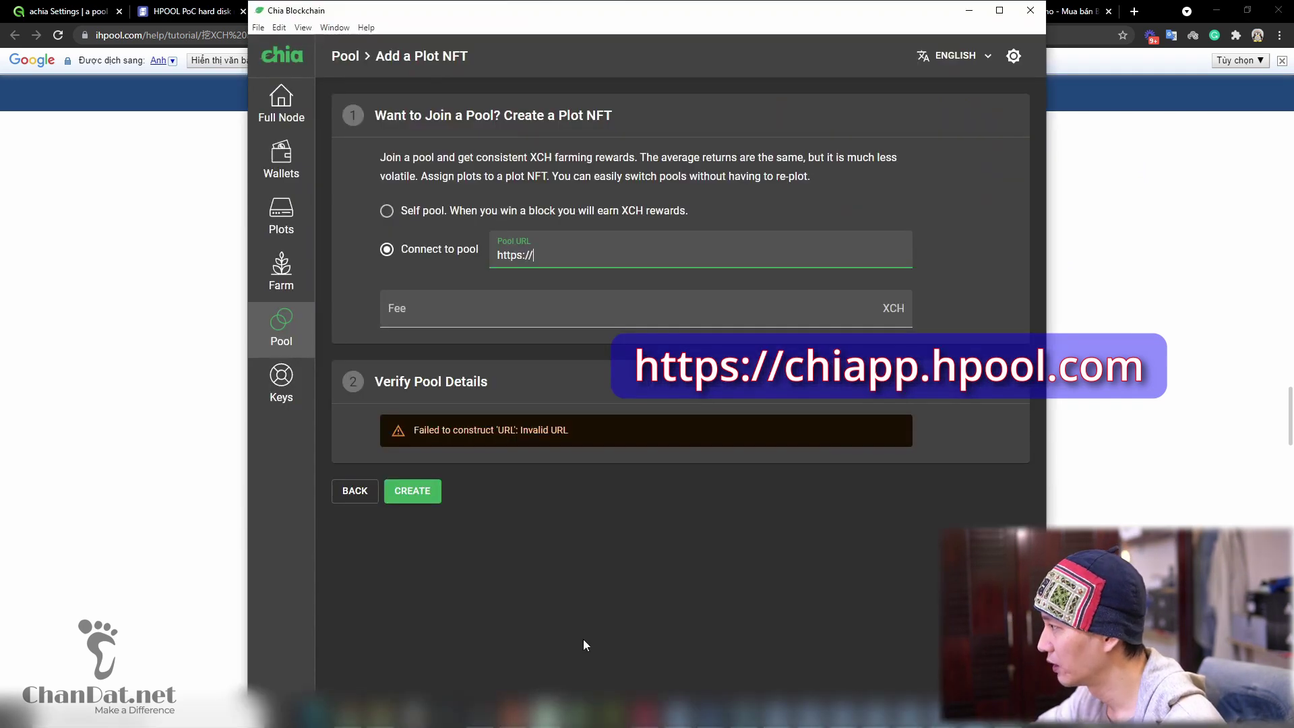
left_click(593, 716)
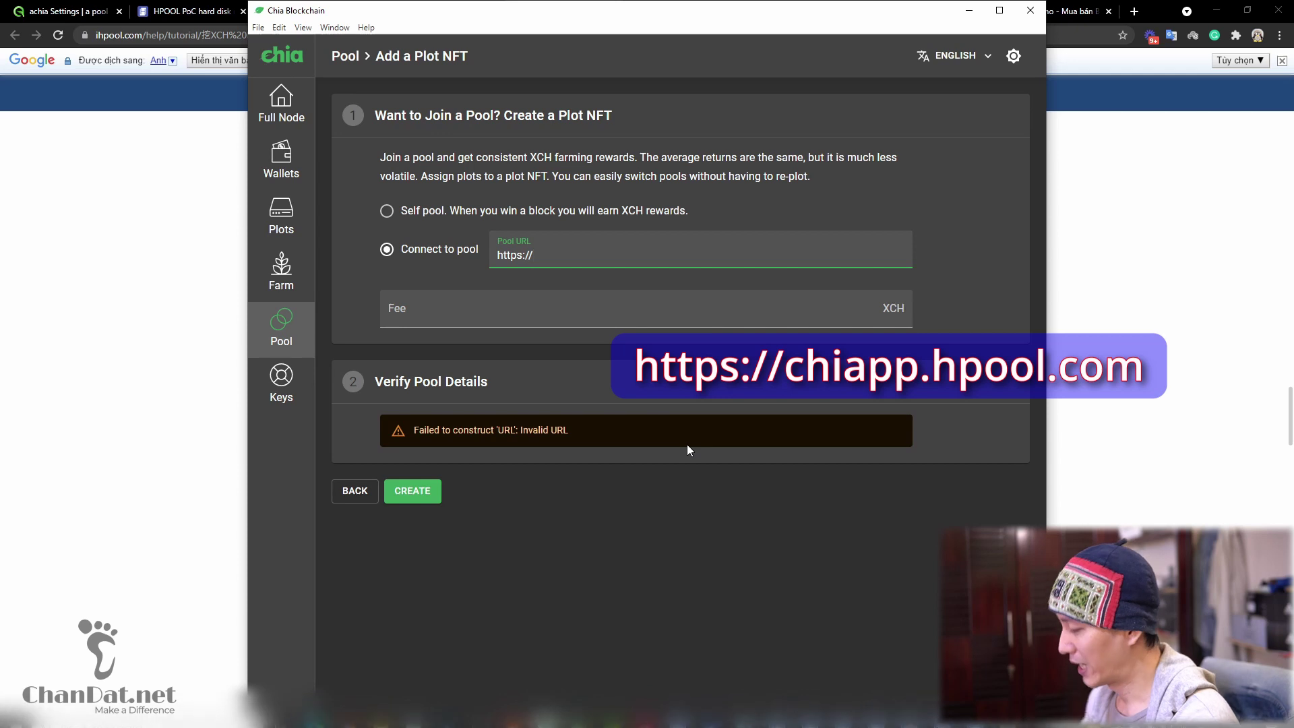
type("chiapp.hp")
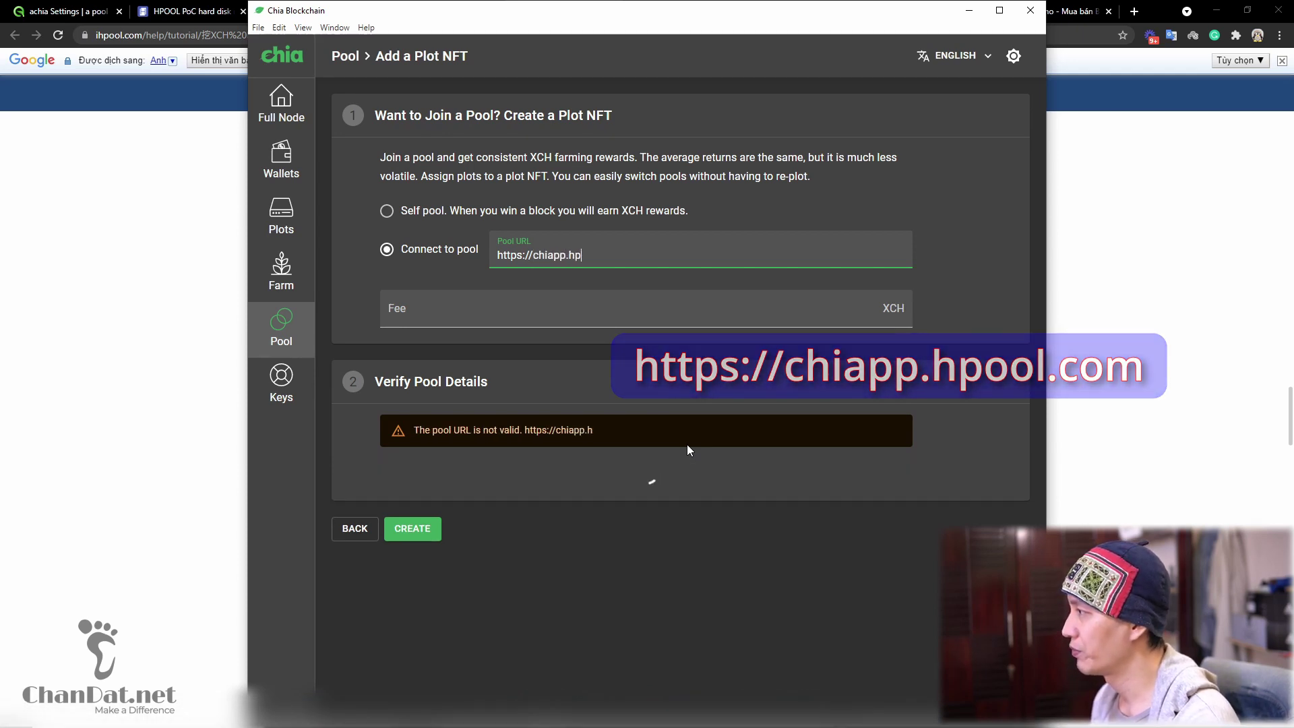
type("ool.com")
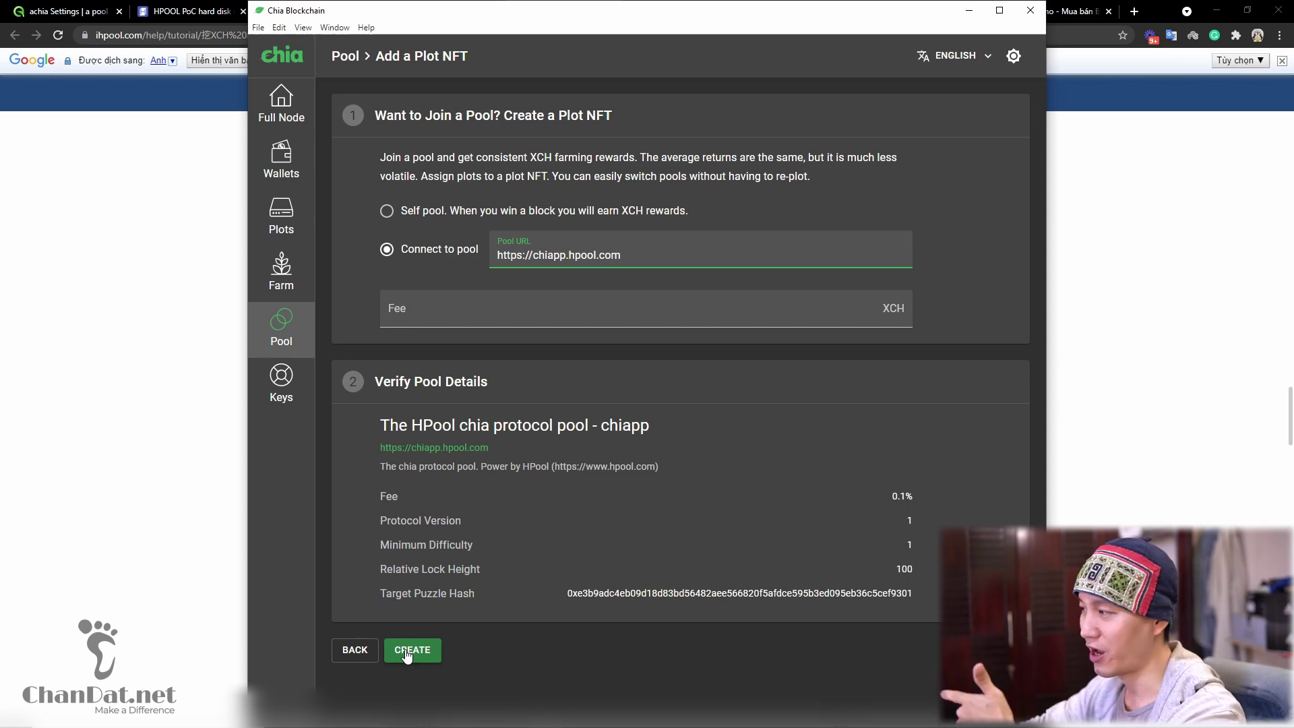
left_click(355, 652)
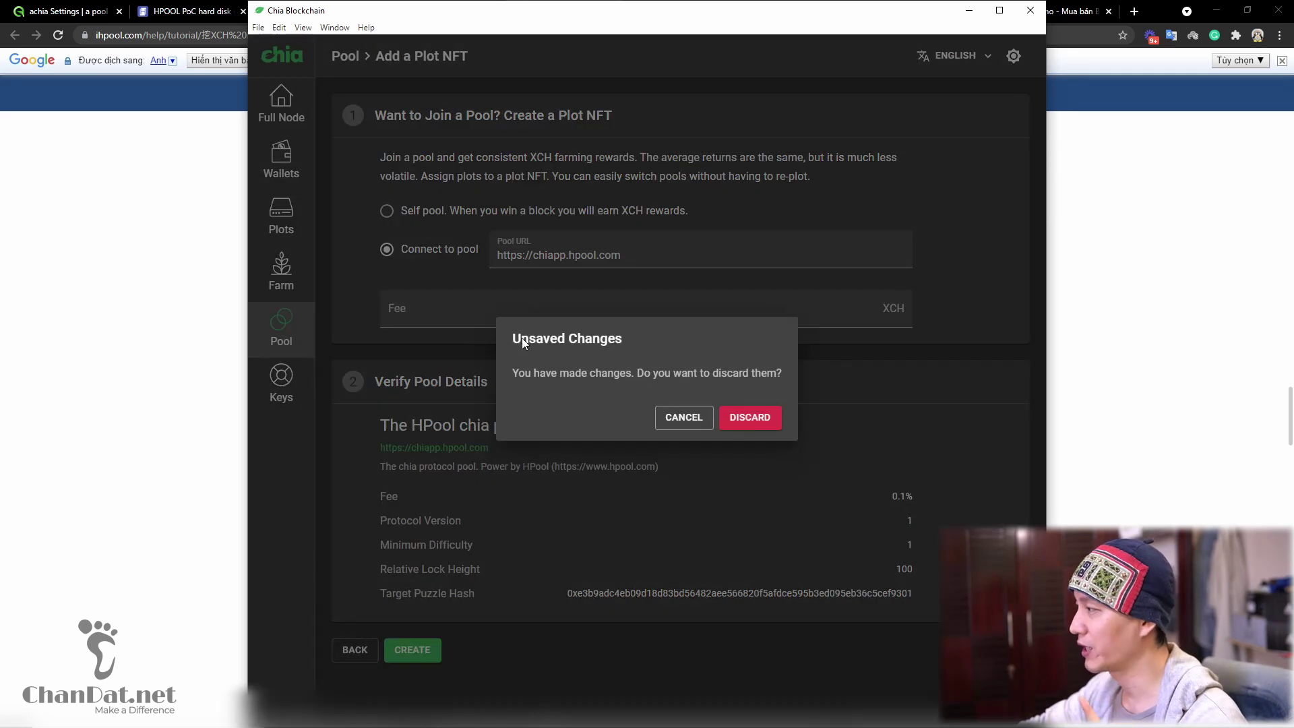
left_click(750, 418)
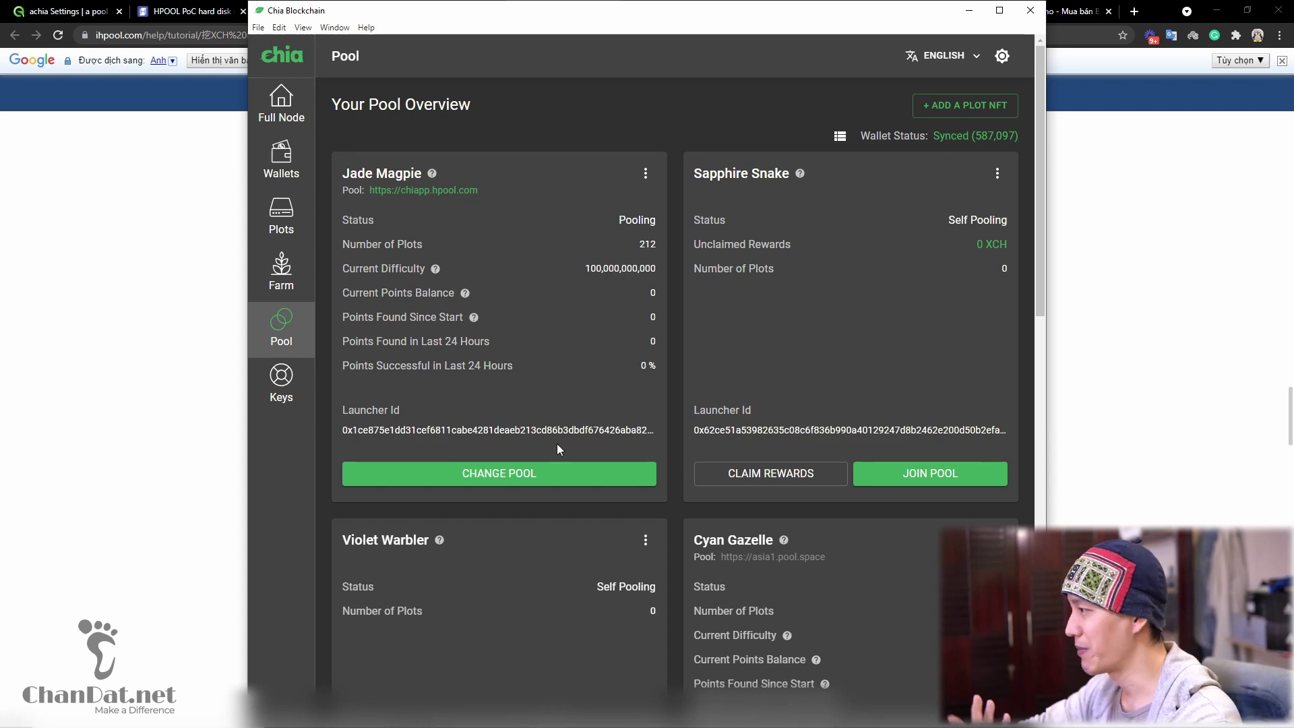
Start joining the Sapphire Snake plot NFT to a pool with Connect to pool selected, and discard the change.
scroll(810, 437, "down", 3)
scroll(745, 426, "up", 3)
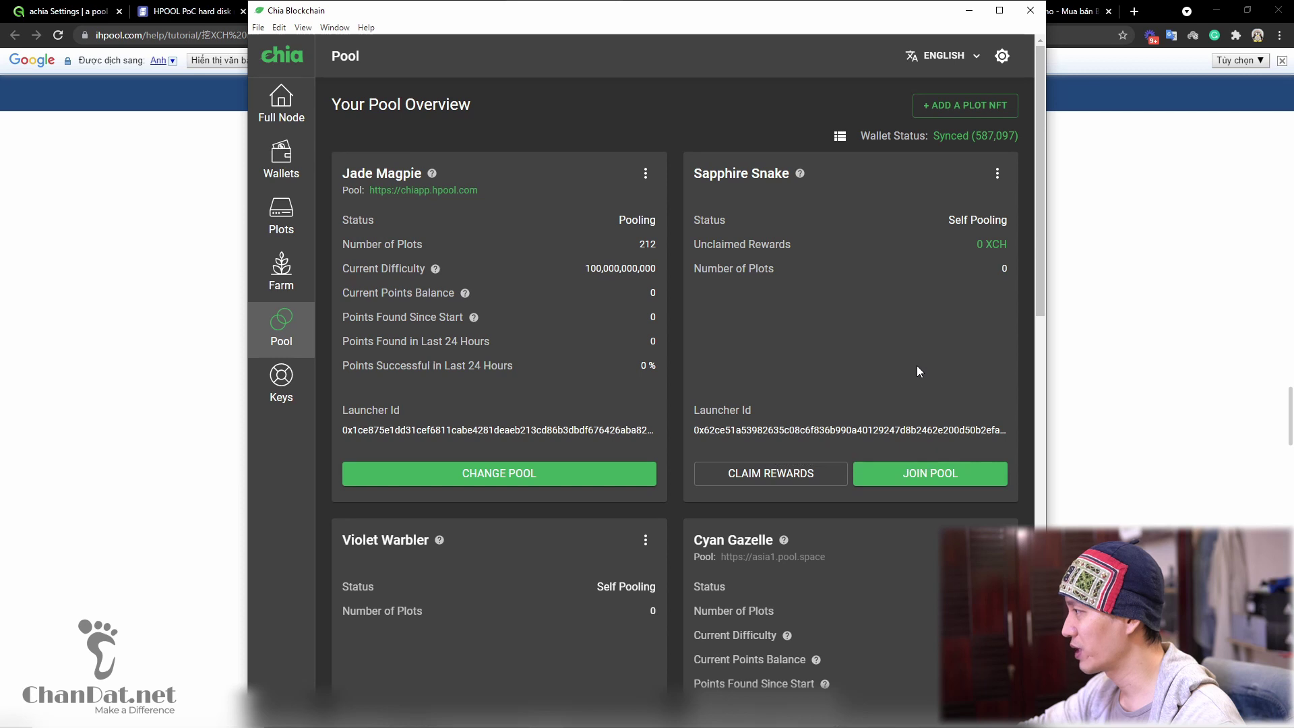
left_click(919, 478)
left_click(436, 201)
left_click(601, 191)
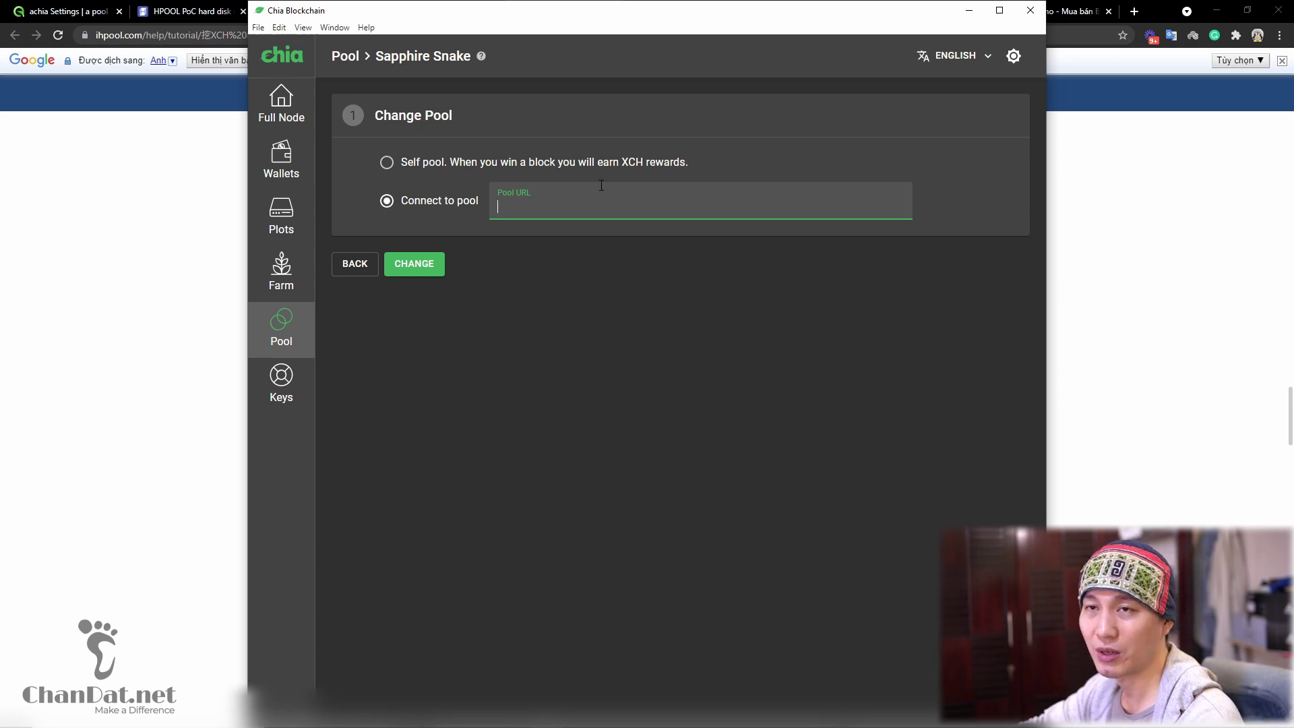
left_click(363, 268)
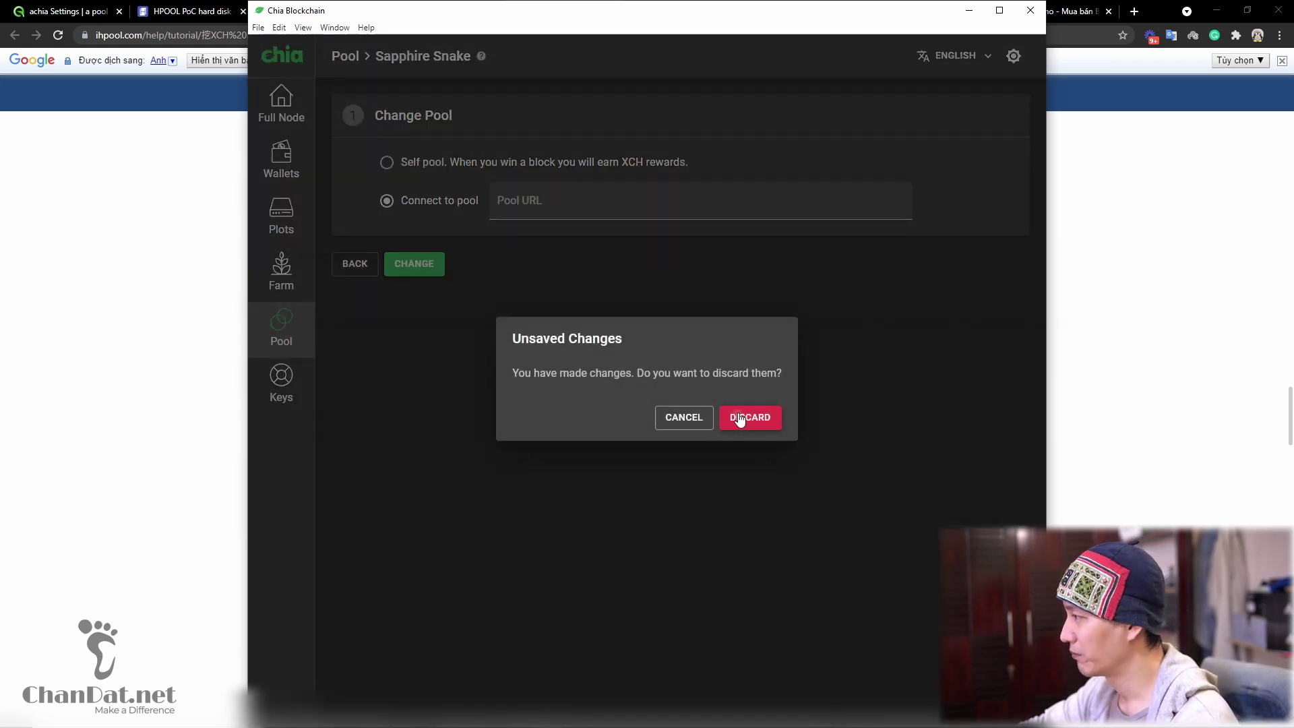
left_click(740, 418)
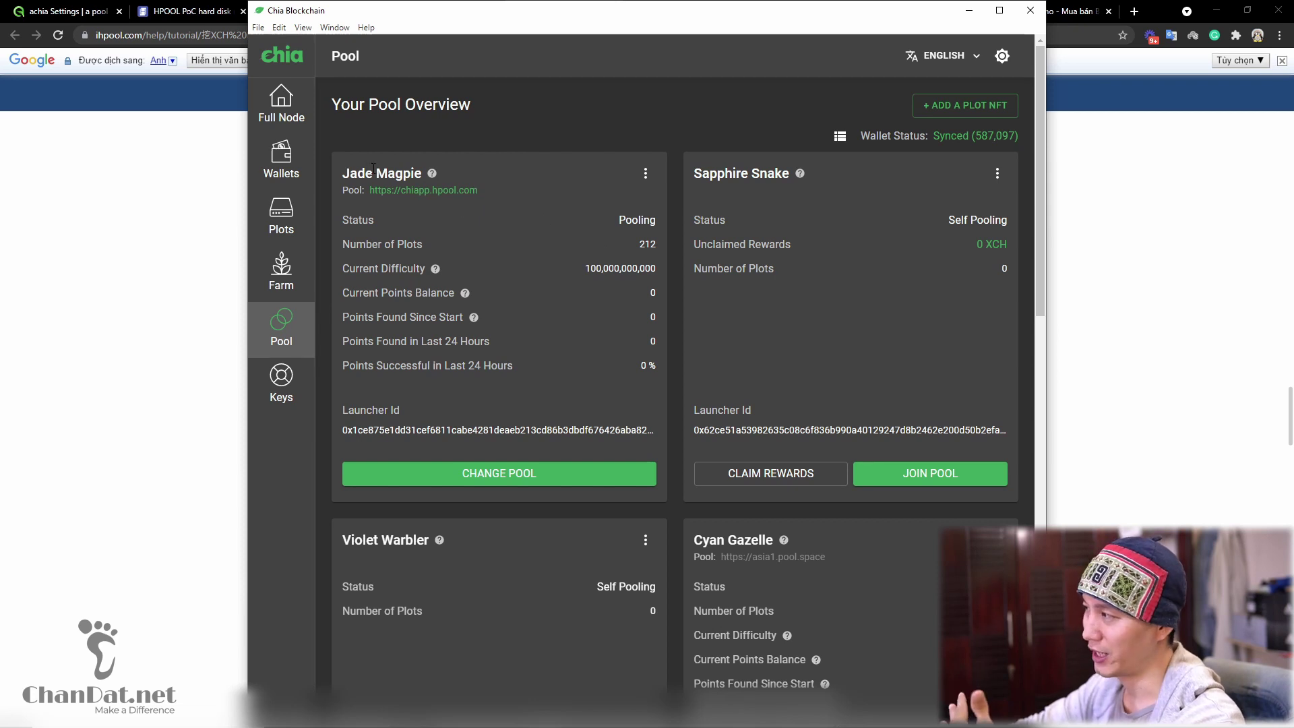
Examine the pool URL and status of the Jade Magpie plot NFT in the pool overview.
left_click_drag(485, 192, 375, 195)
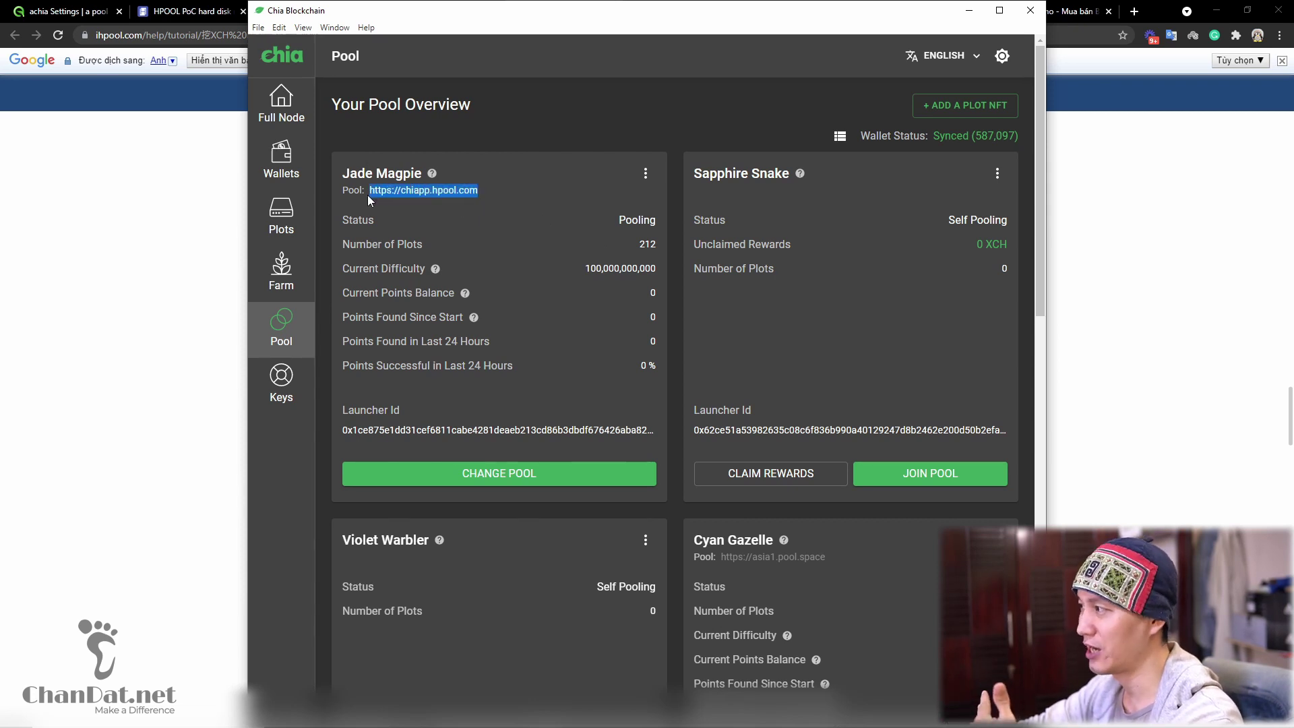
left_click(513, 191)
left_click(607, 472)
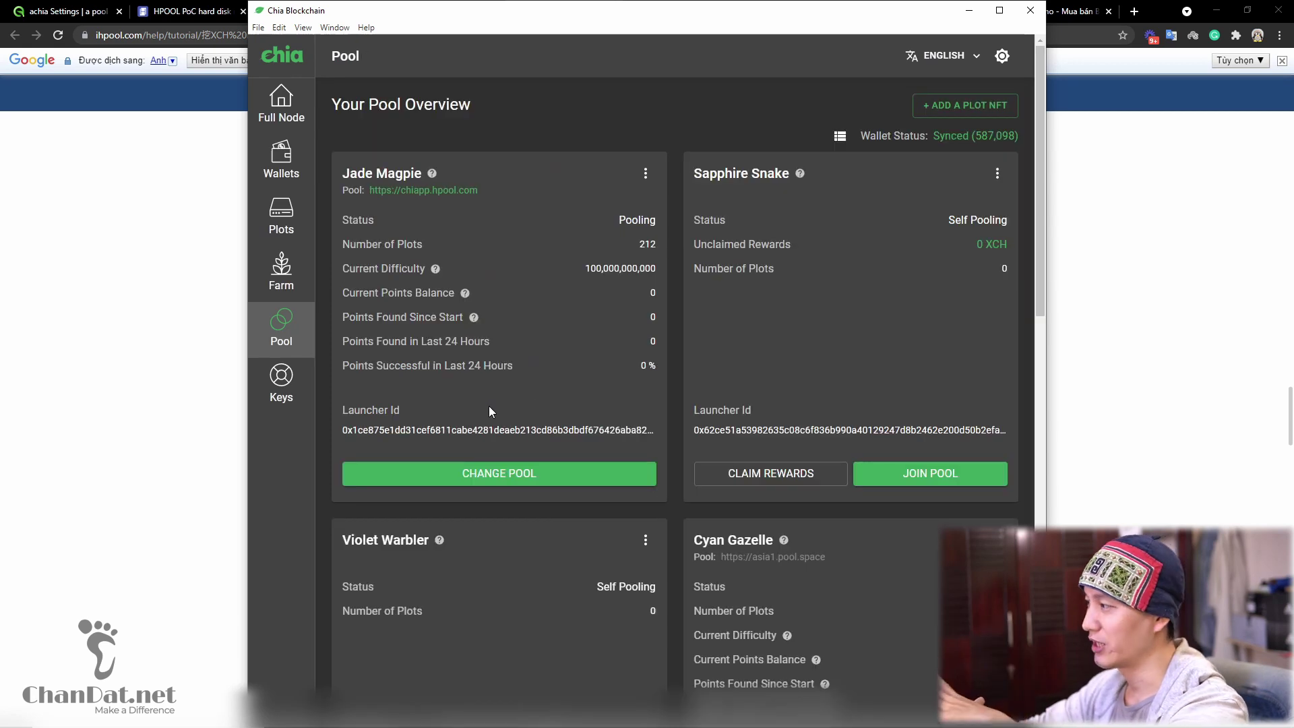
double_click(638, 220)
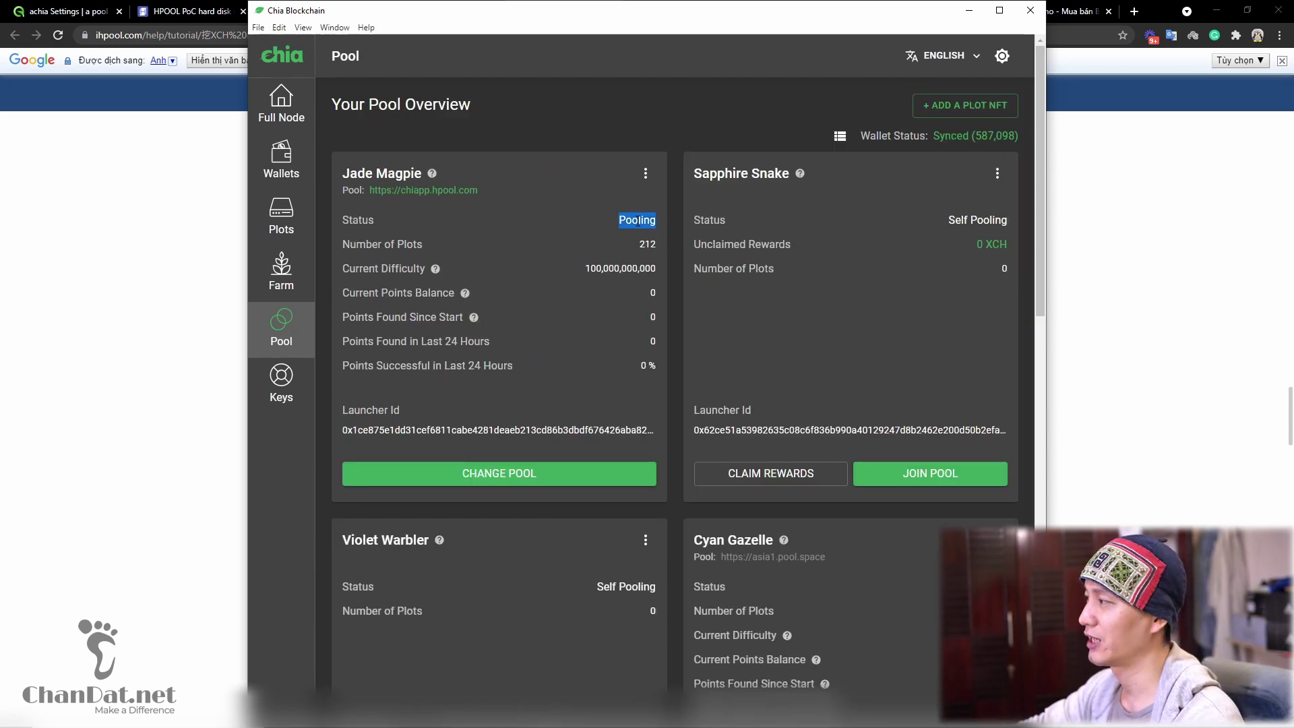
left_click(552, 249)
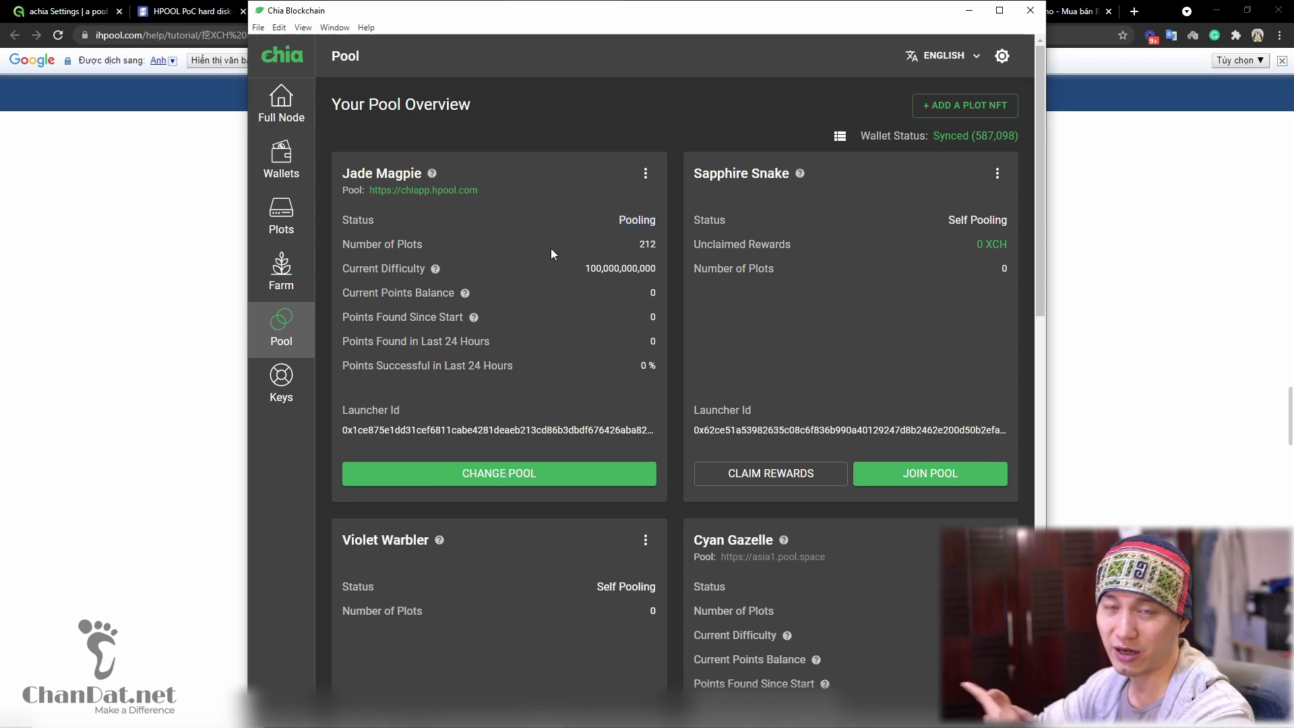
Copy Jade Magpie's pool login link and paste it into the Bind Login Link field of the HPOOL configuration page.
left_click(647, 175)
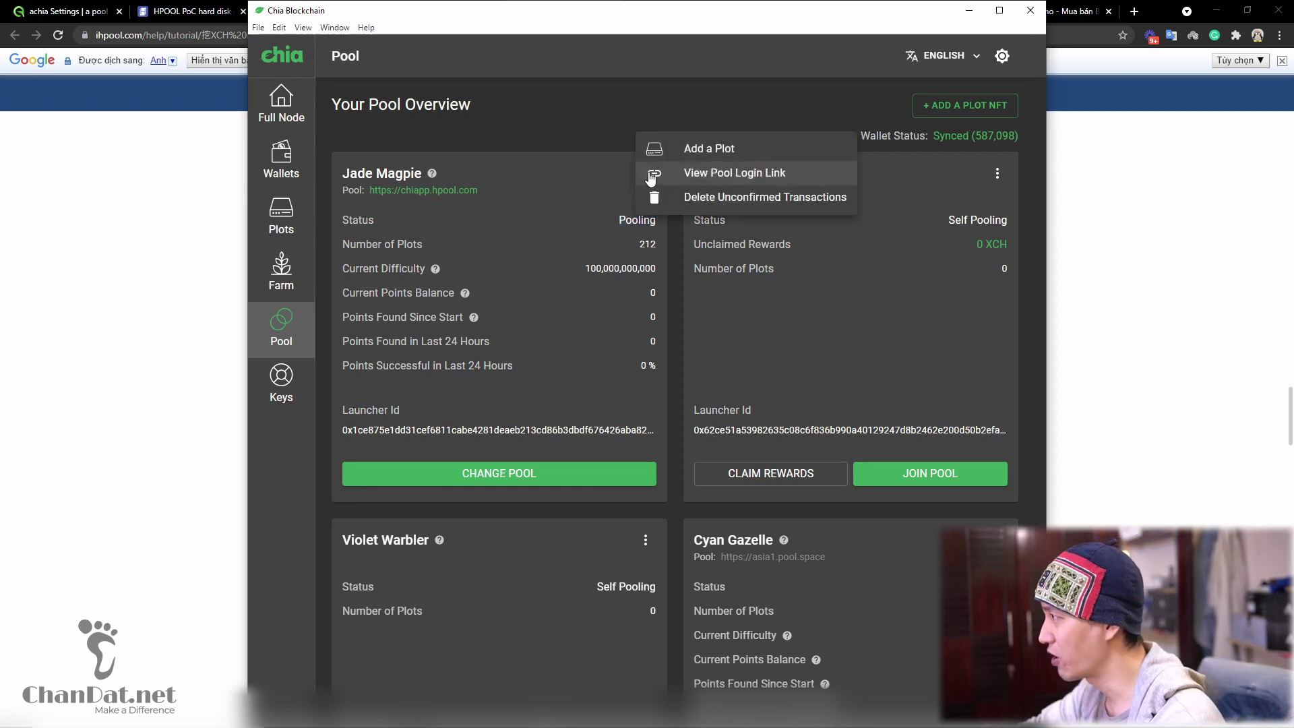
left_click(729, 174)
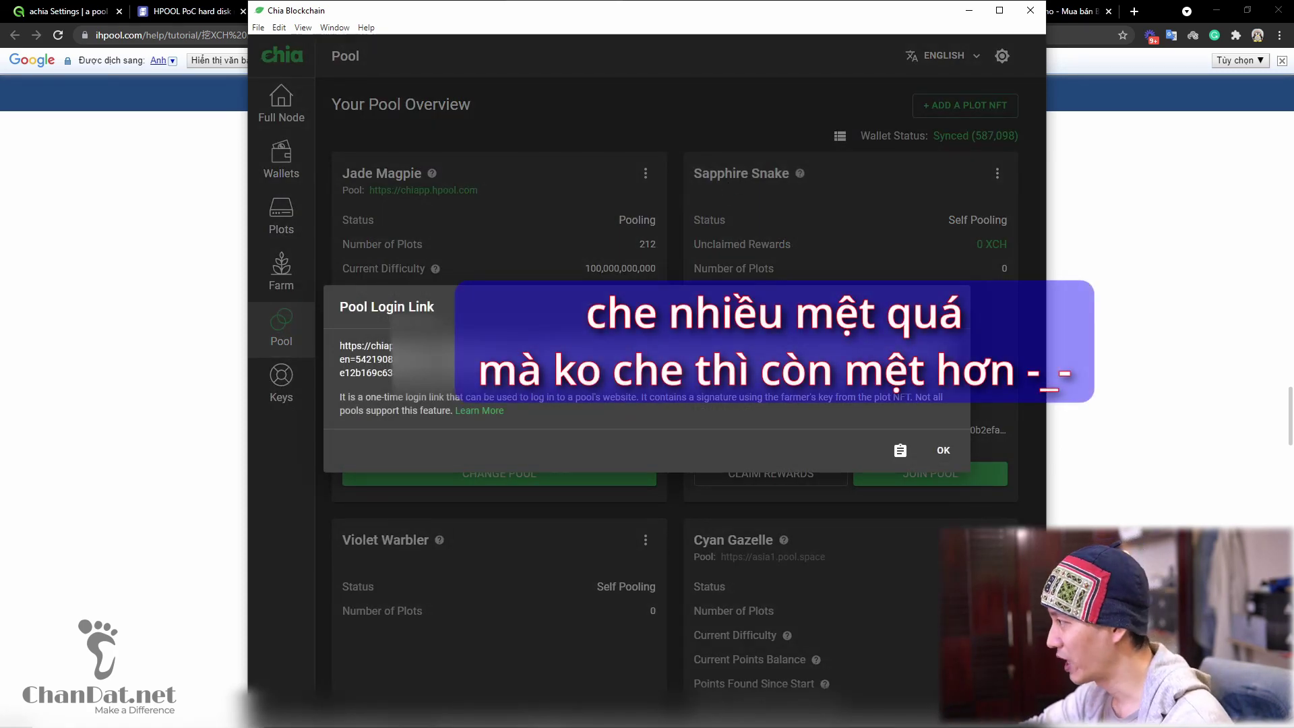
left_click(899, 451)
key("alt+Tab")
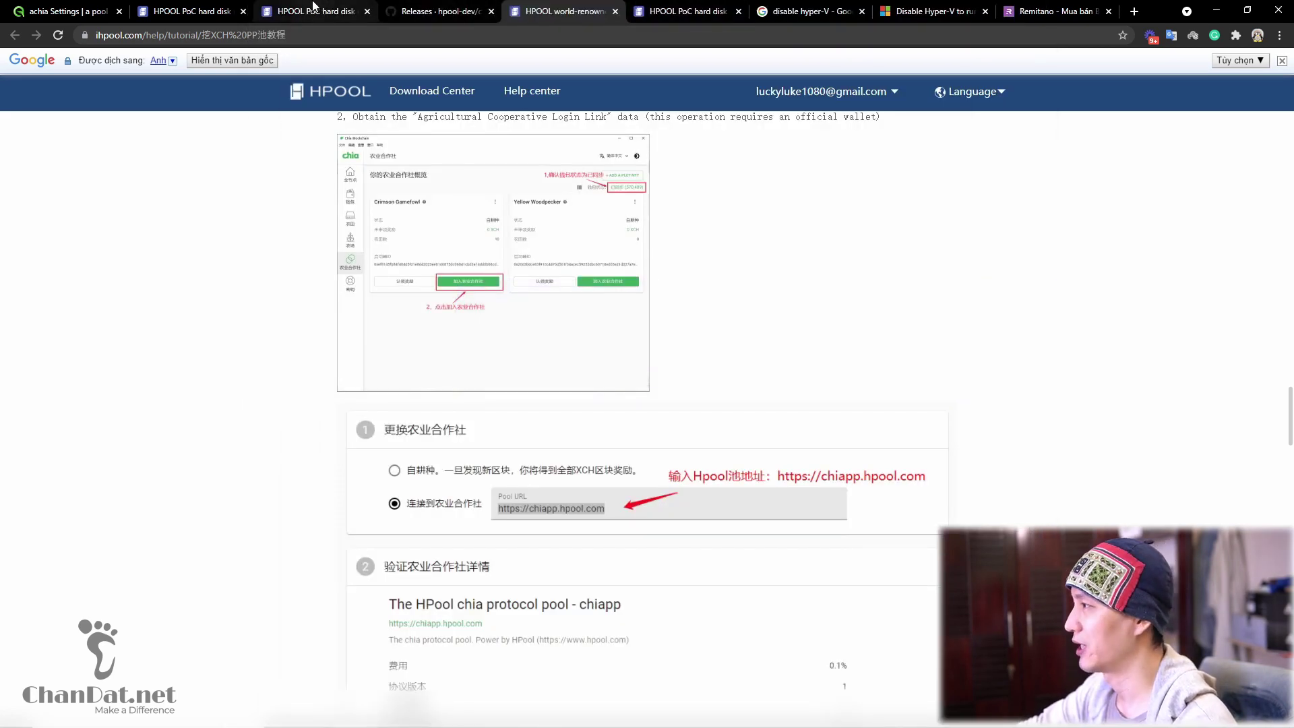
left_click(256, 8)
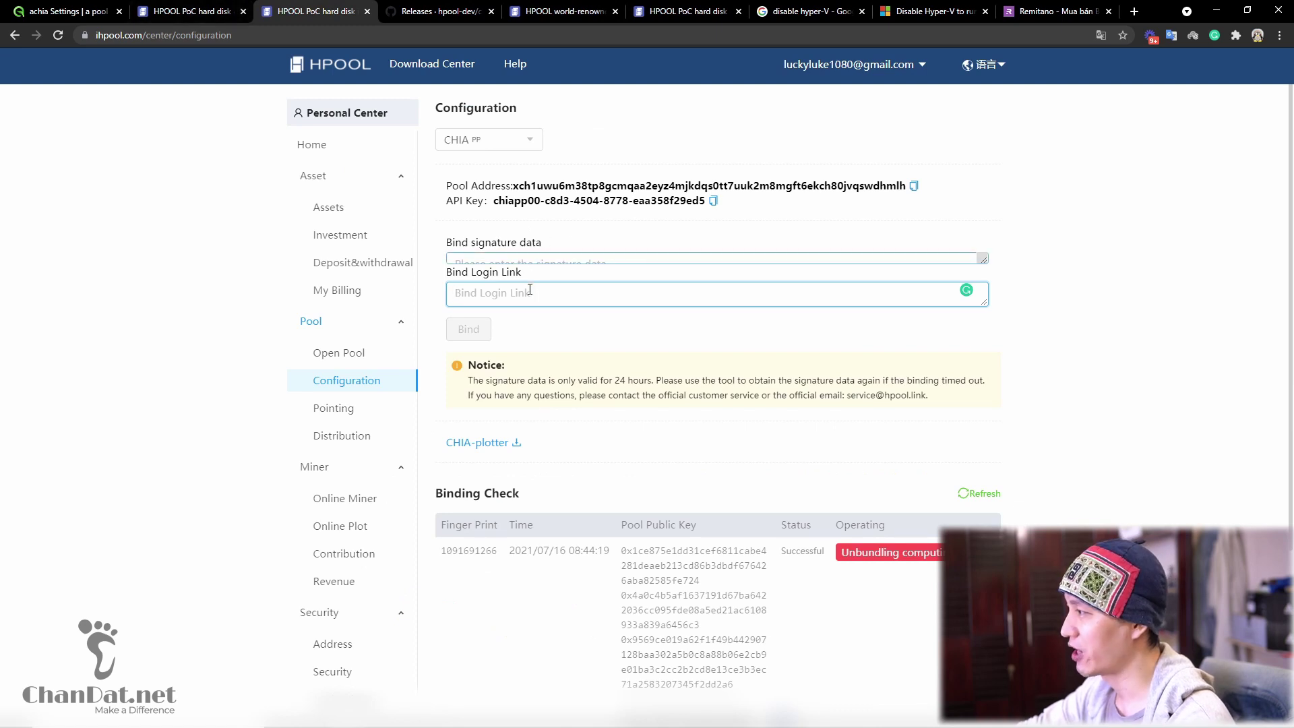
key("ctrl+v")
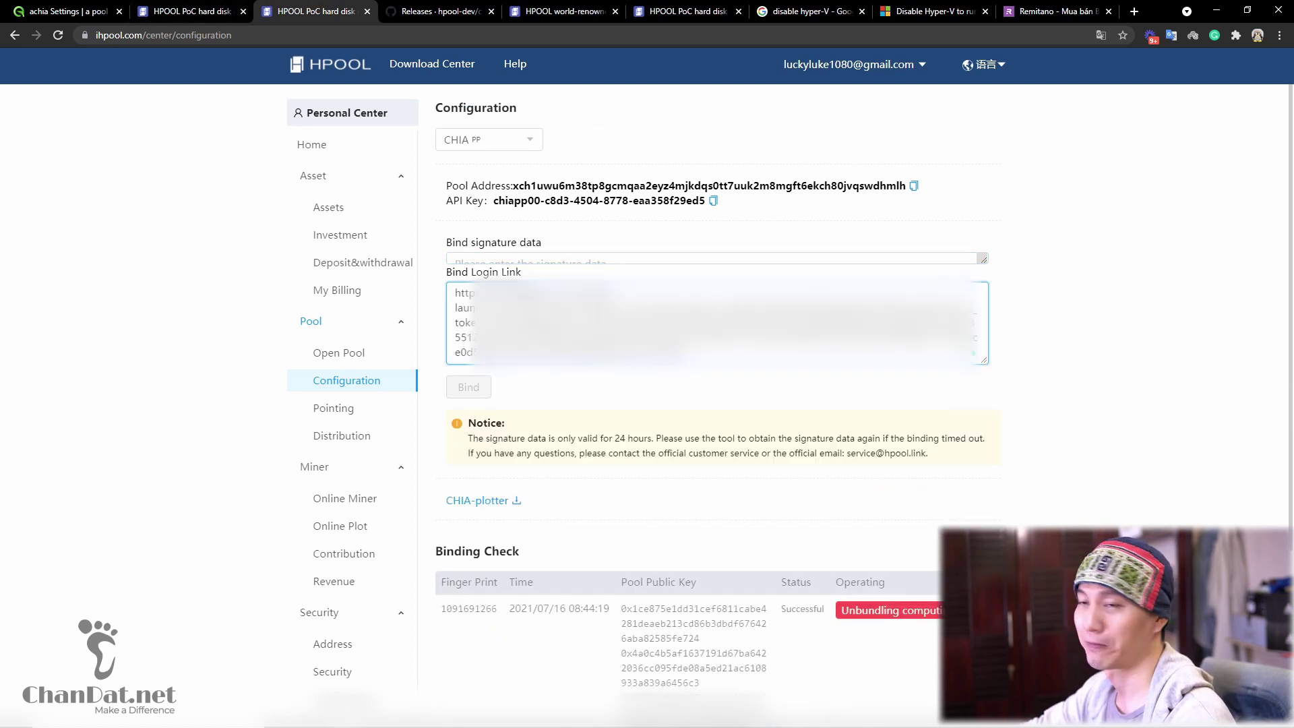
left_click(536, 262)
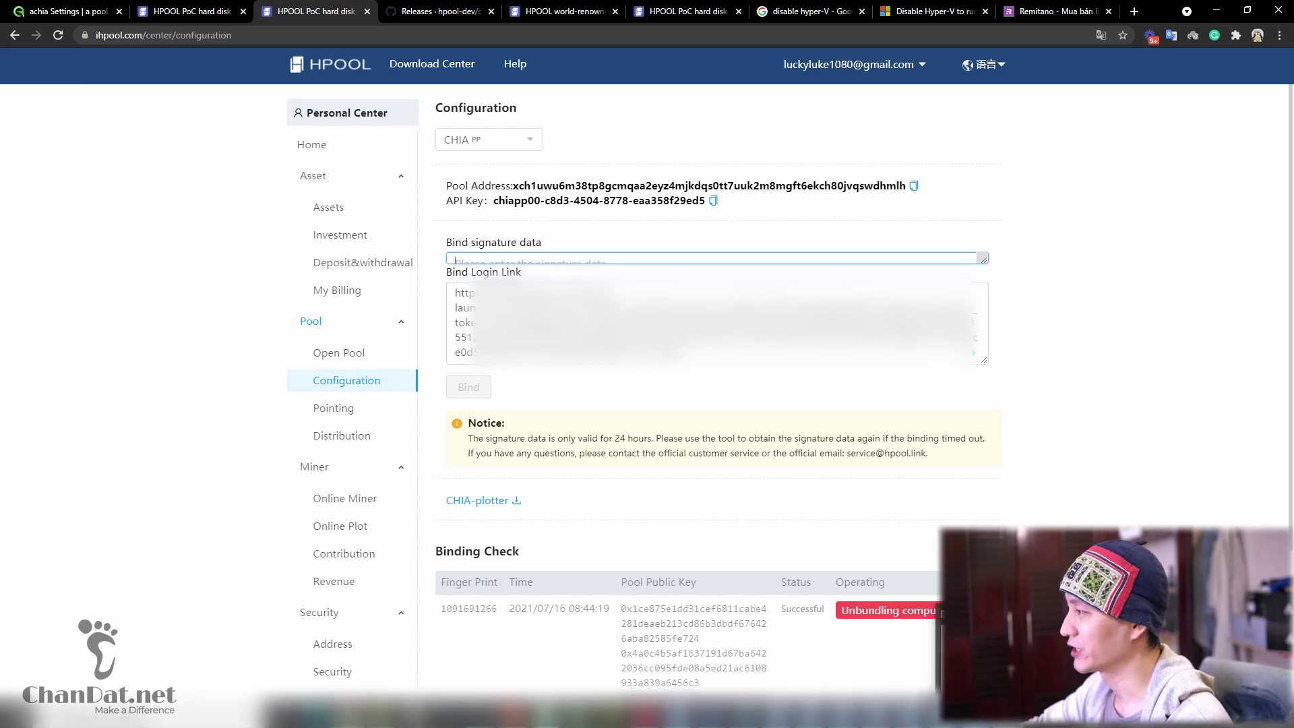
key("alt+Tab")
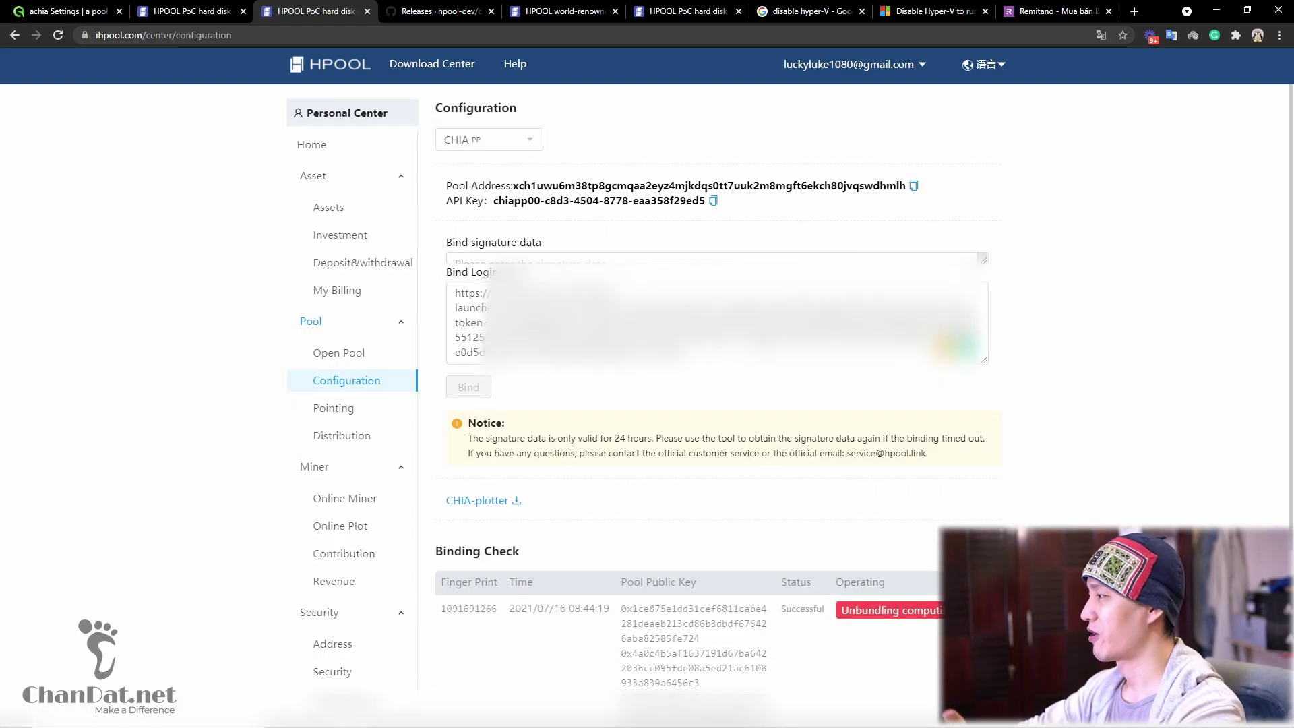
key("alt+Tab")
left_click(711, 649)
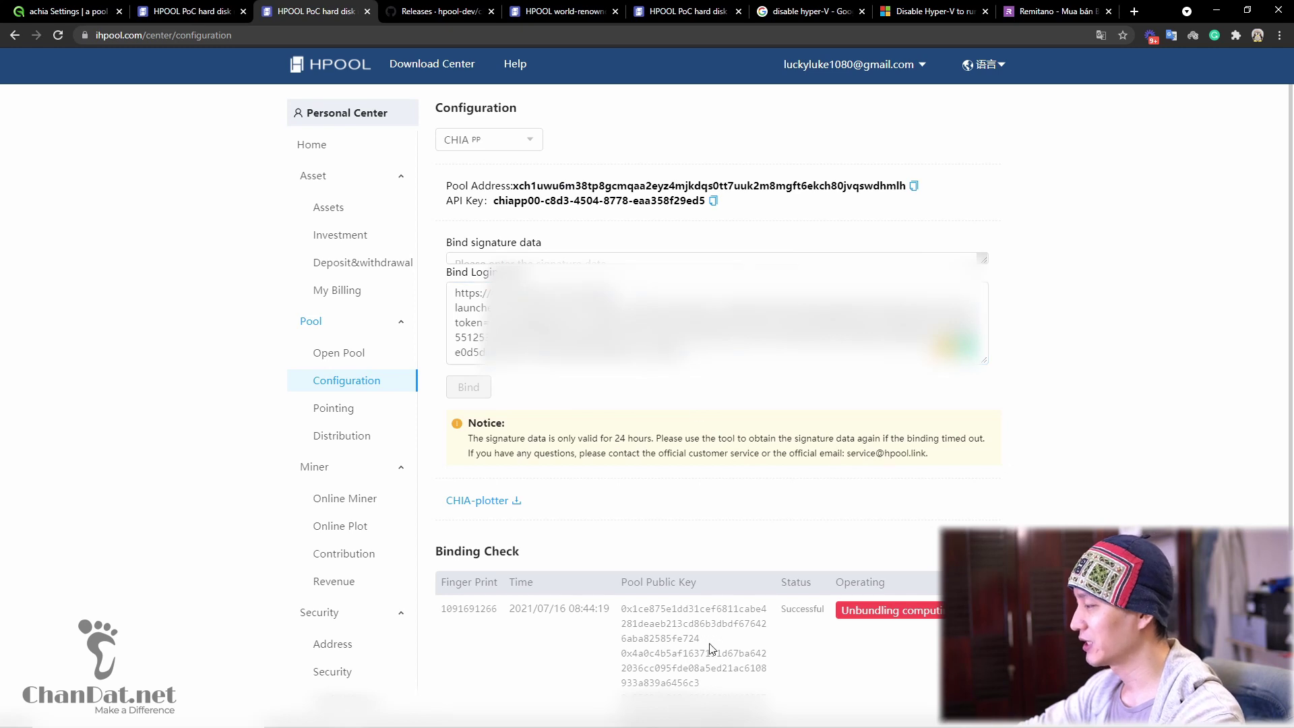
Switch to the Chia Blockchain wallet, reopen and copy Jade Magpie's pool login link, and return to the HPOOL configuration page.
key("alt+Tab")
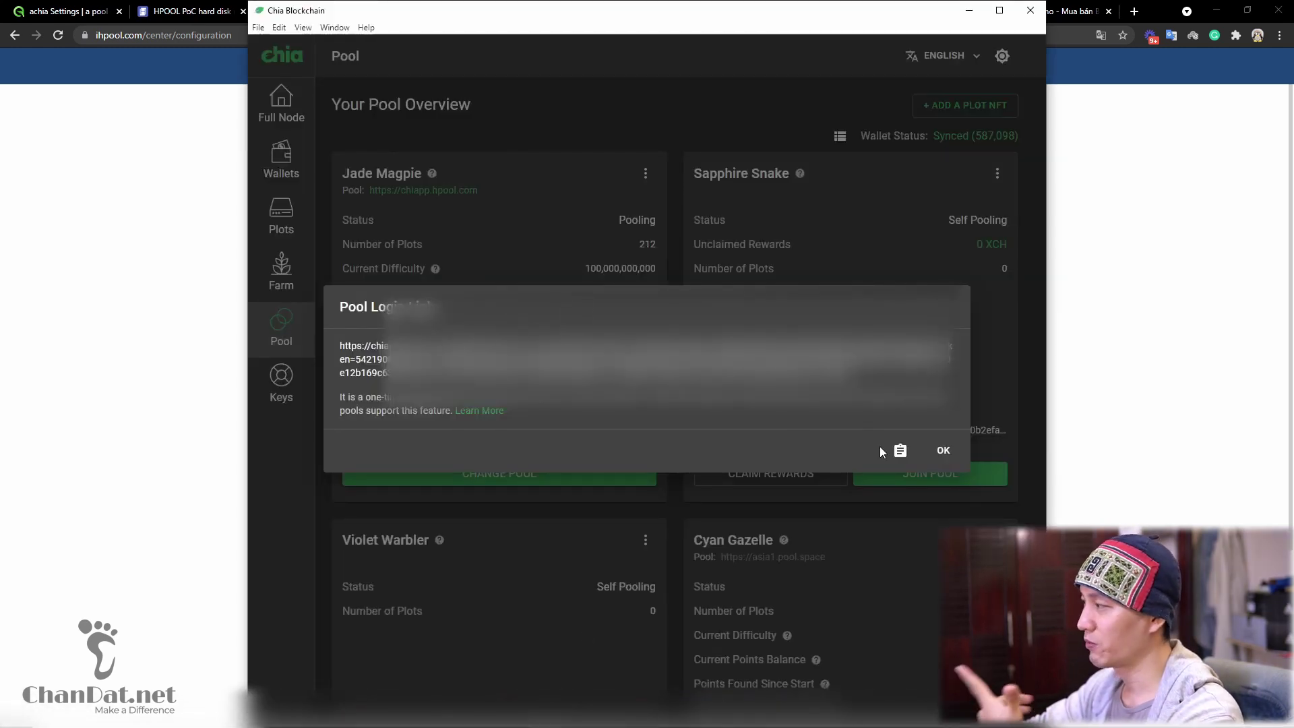
left_click(941, 451)
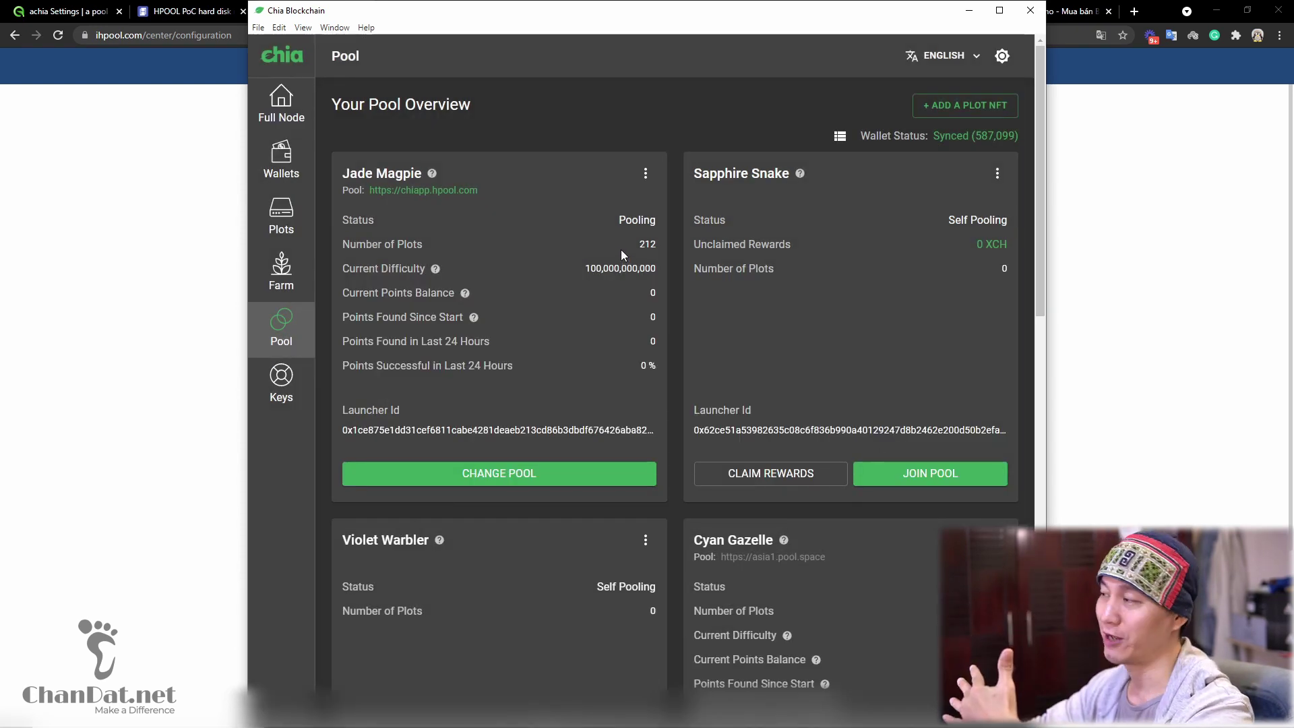
left_click(646, 174)
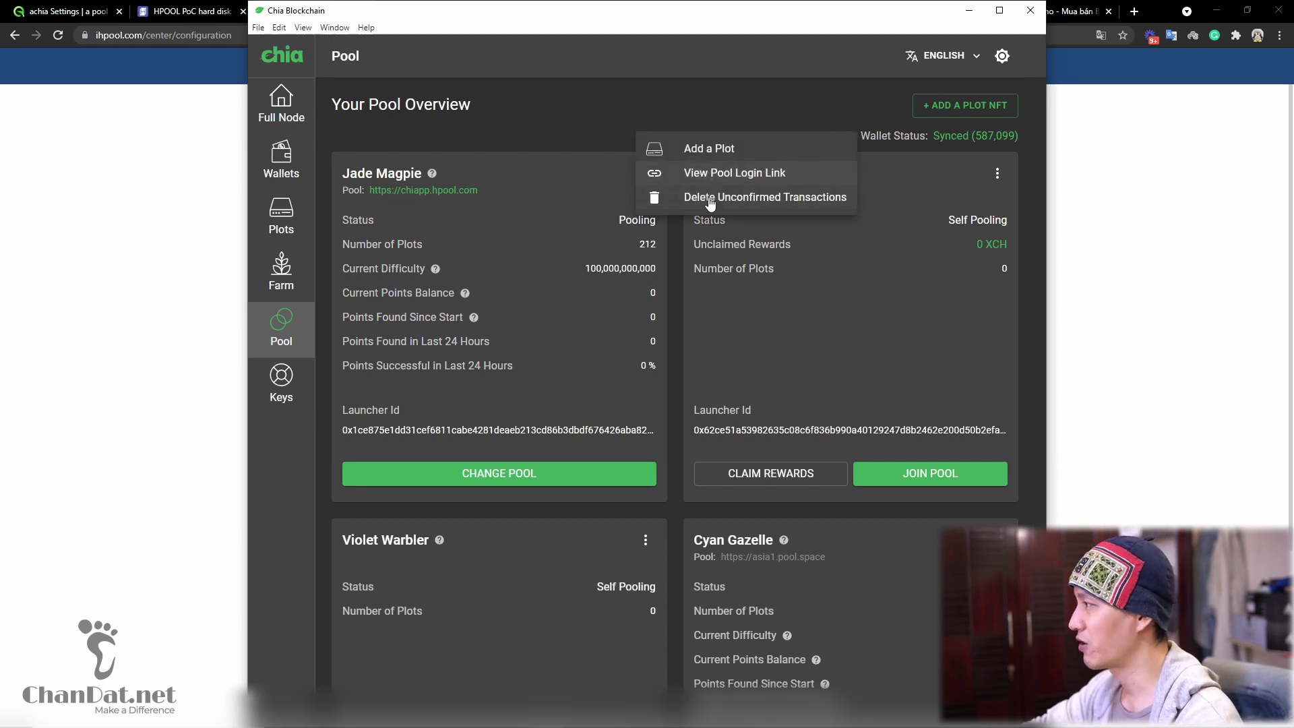
left_click(749, 172)
left_click(900, 450)
left_click(1159, 378)
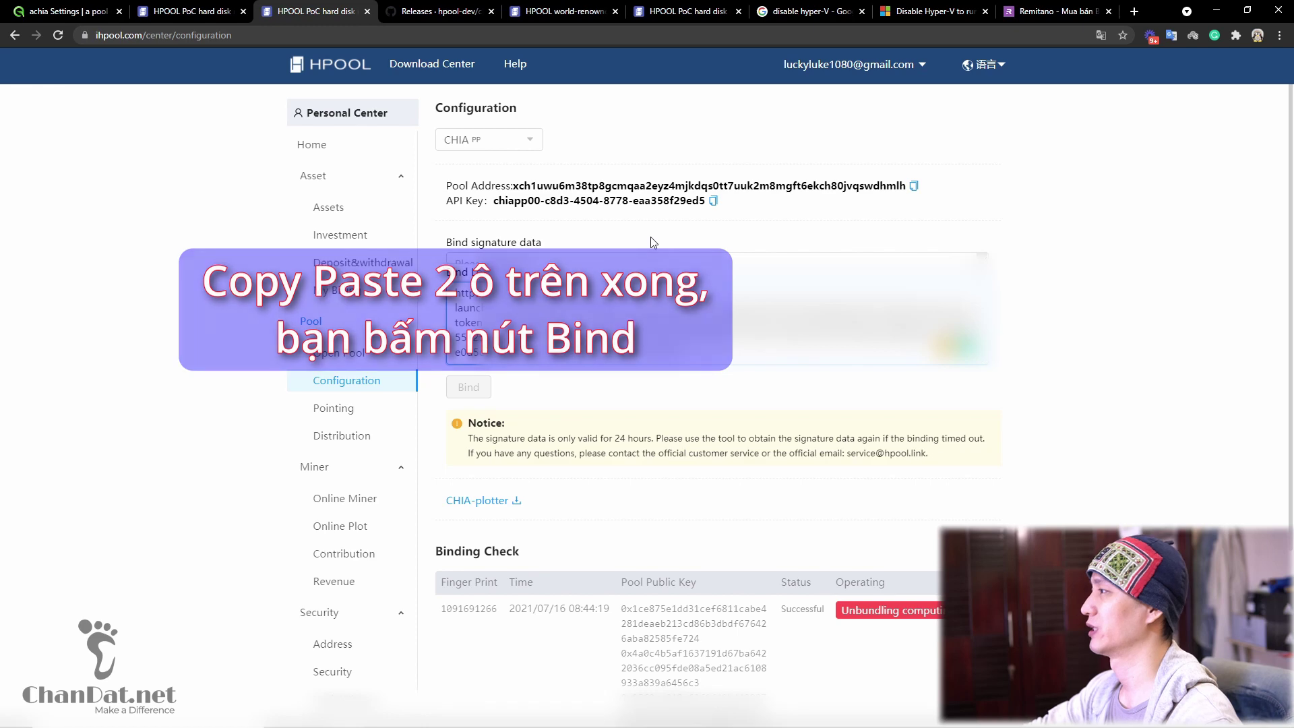
Read the guide's section on confirming the pool change, waiting for the pending status and viewing the login link.
left_click(547, 8)
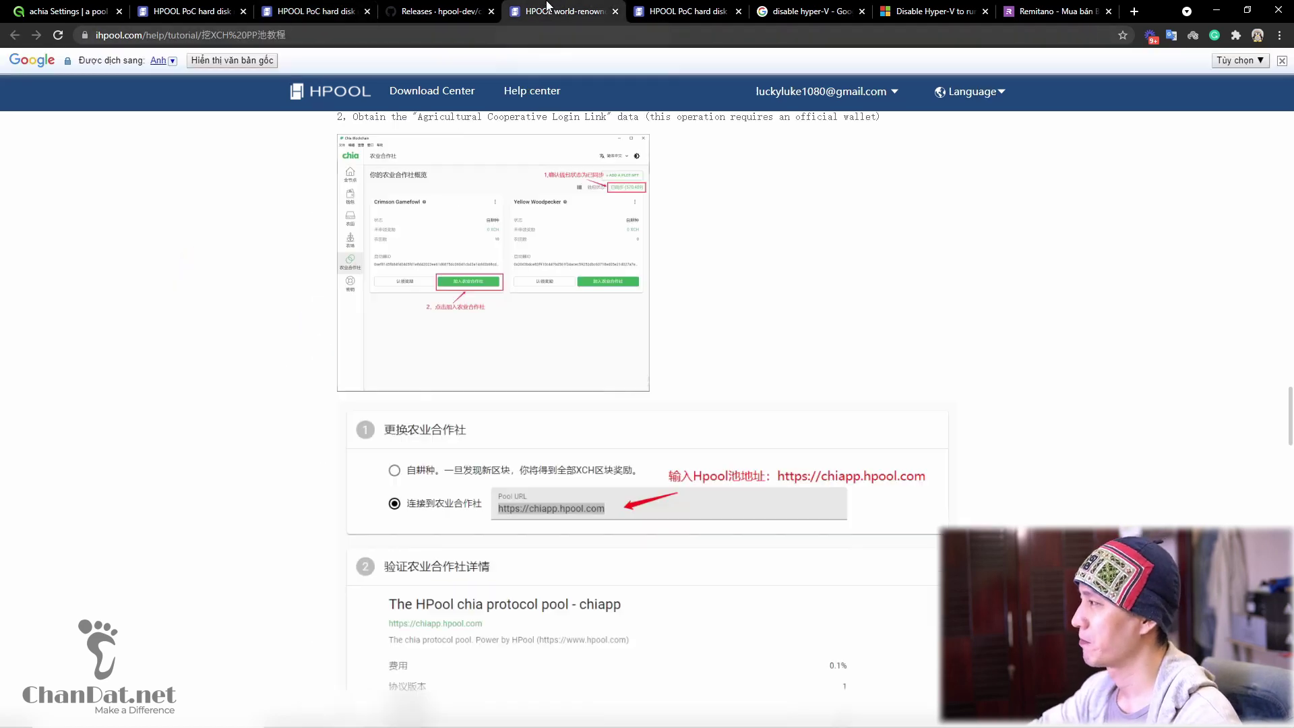
scroll(648, 379, "down", 8)
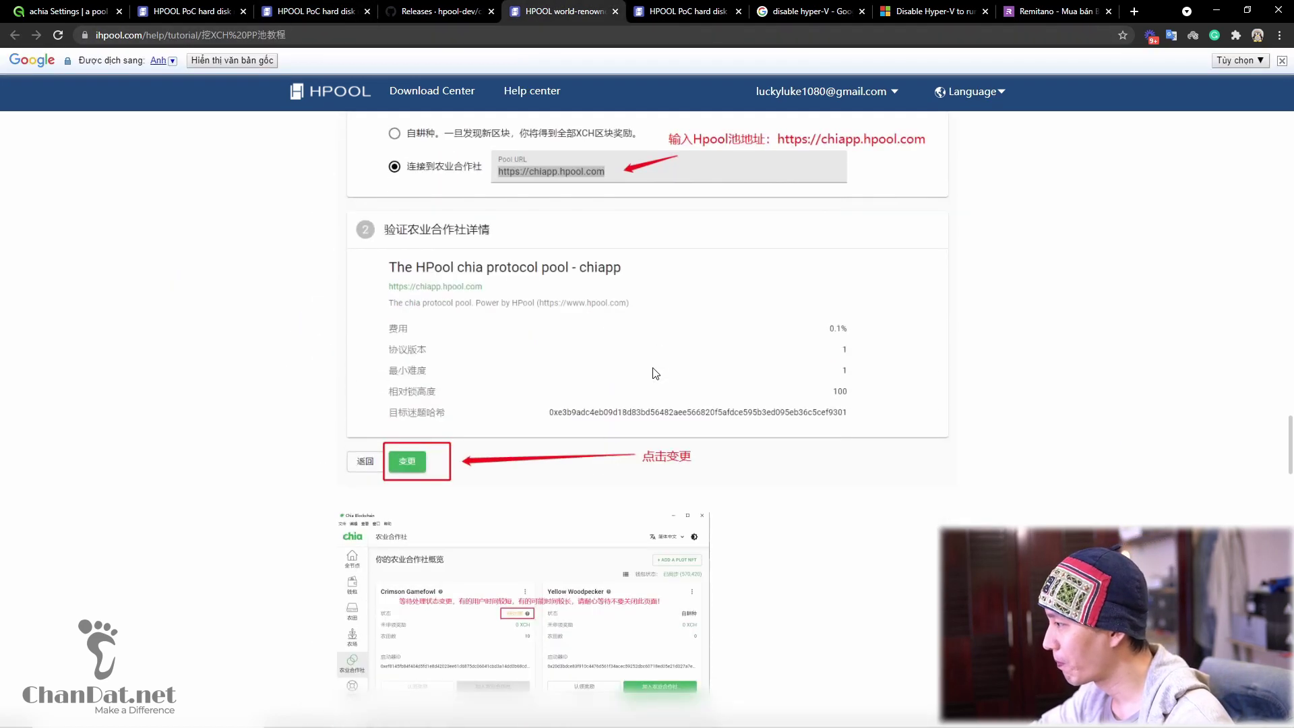
scroll(654, 372, "down", 1)
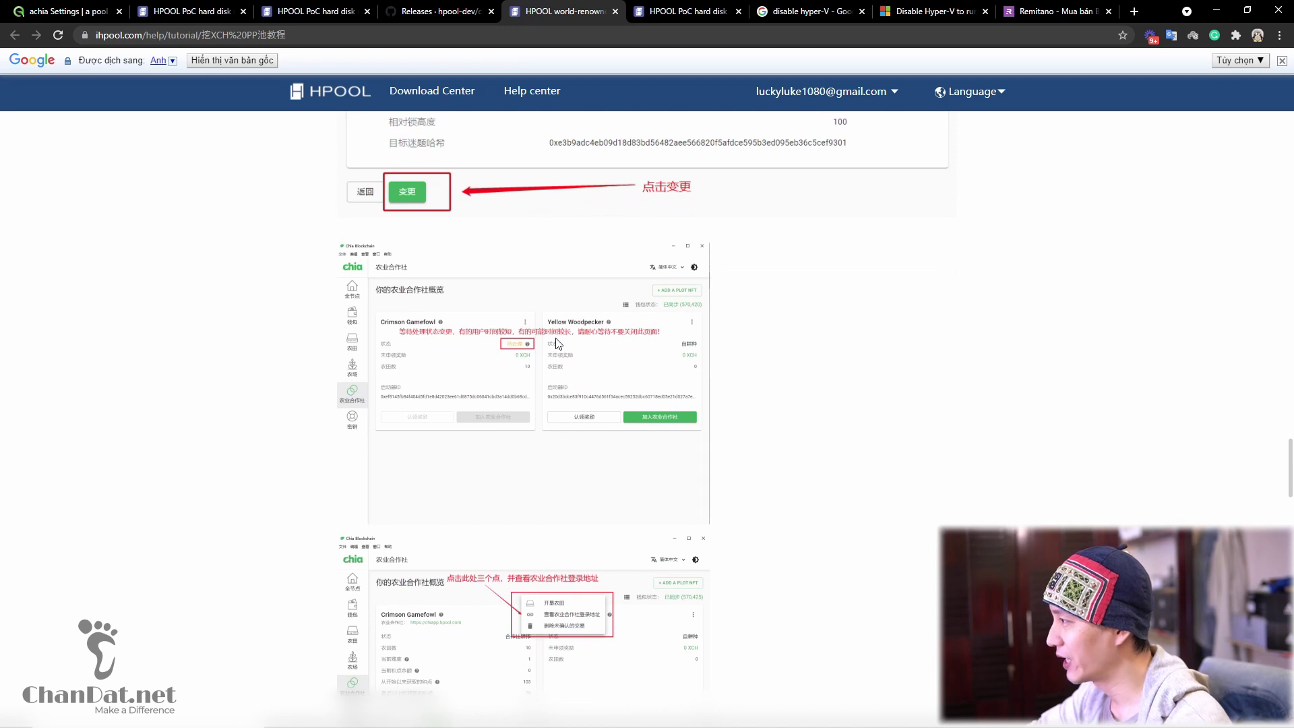
scroll(667, 212, "up", 1)
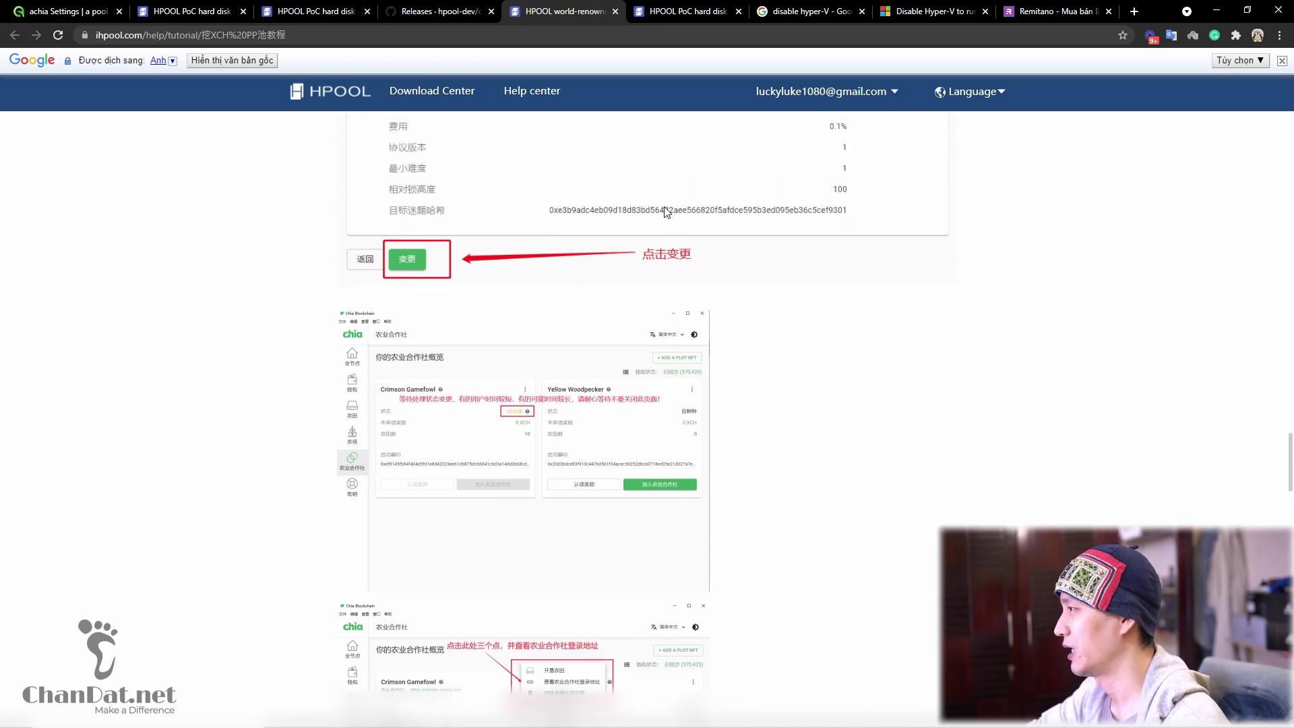
scroll(463, 384, "up", 3)
scroll(478, 390, "down", 2)
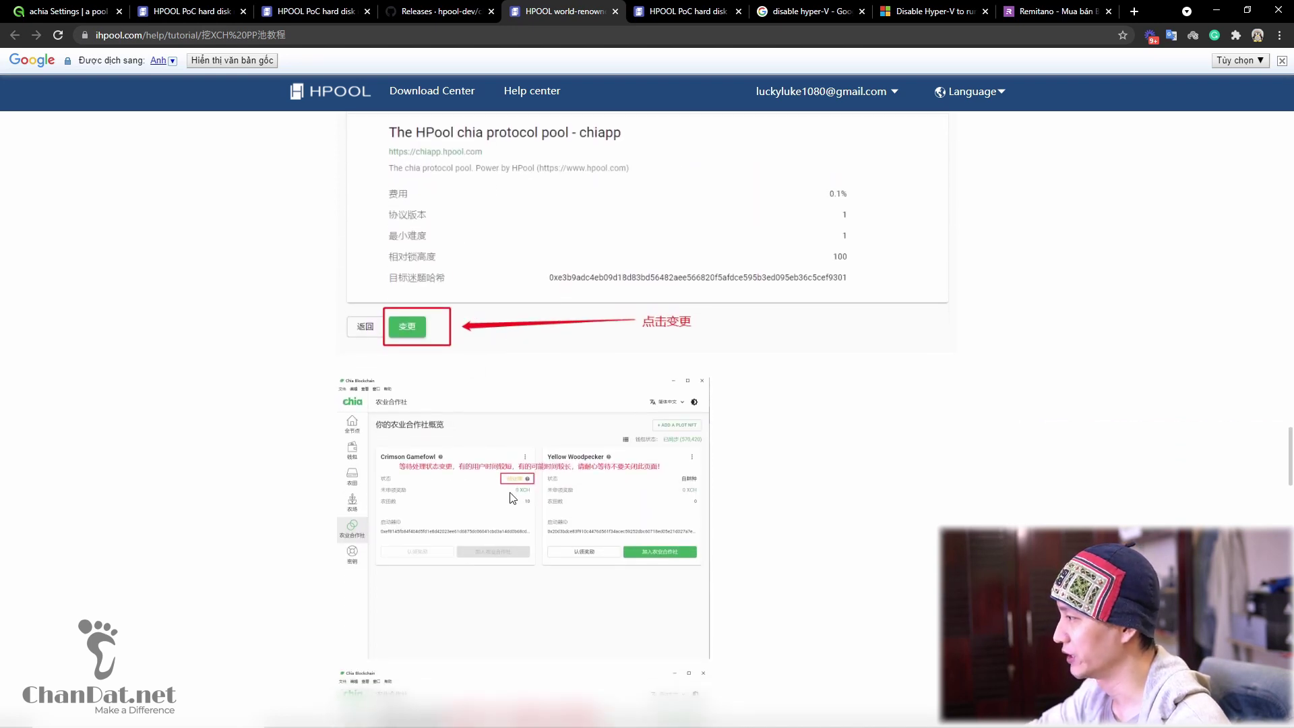
Read the guide's pending-status screenshots, then switch to the Chia Blockchain wallet, dismiss the login link and check Jade Magpie's status.
scroll(530, 487, "down", 1)
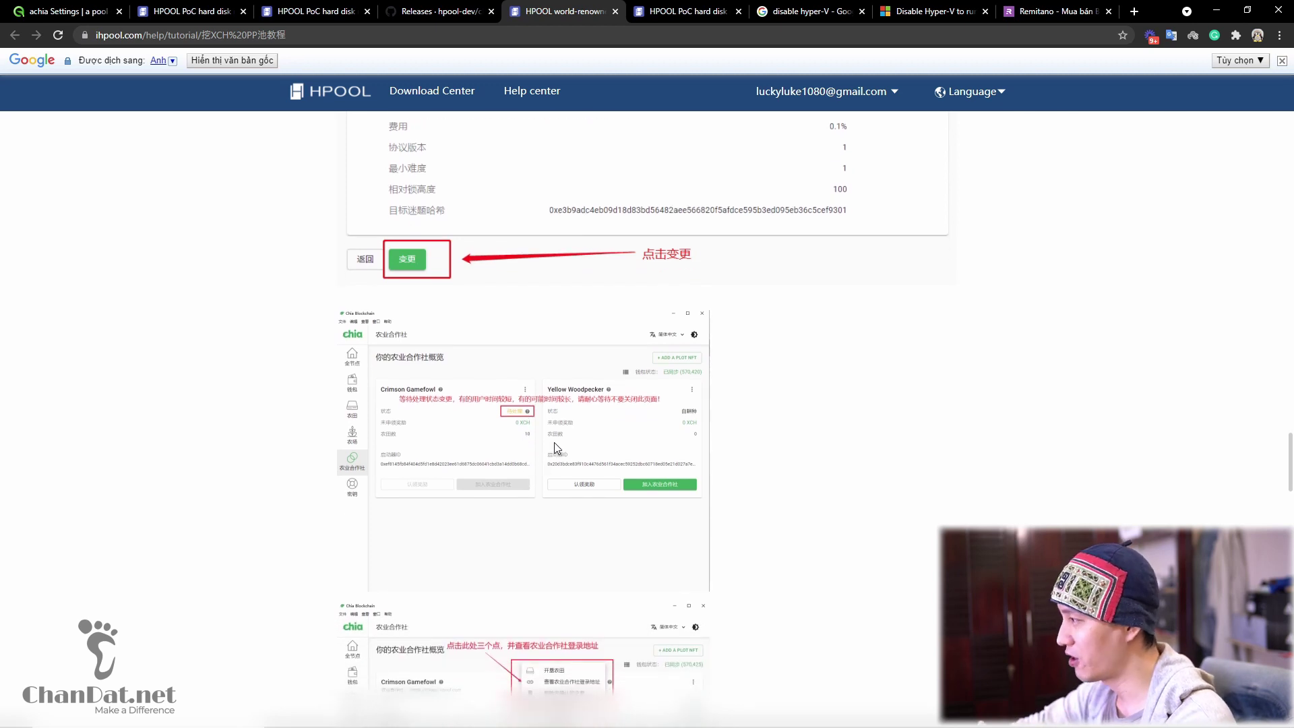
scroll(554, 442, "down", 1)
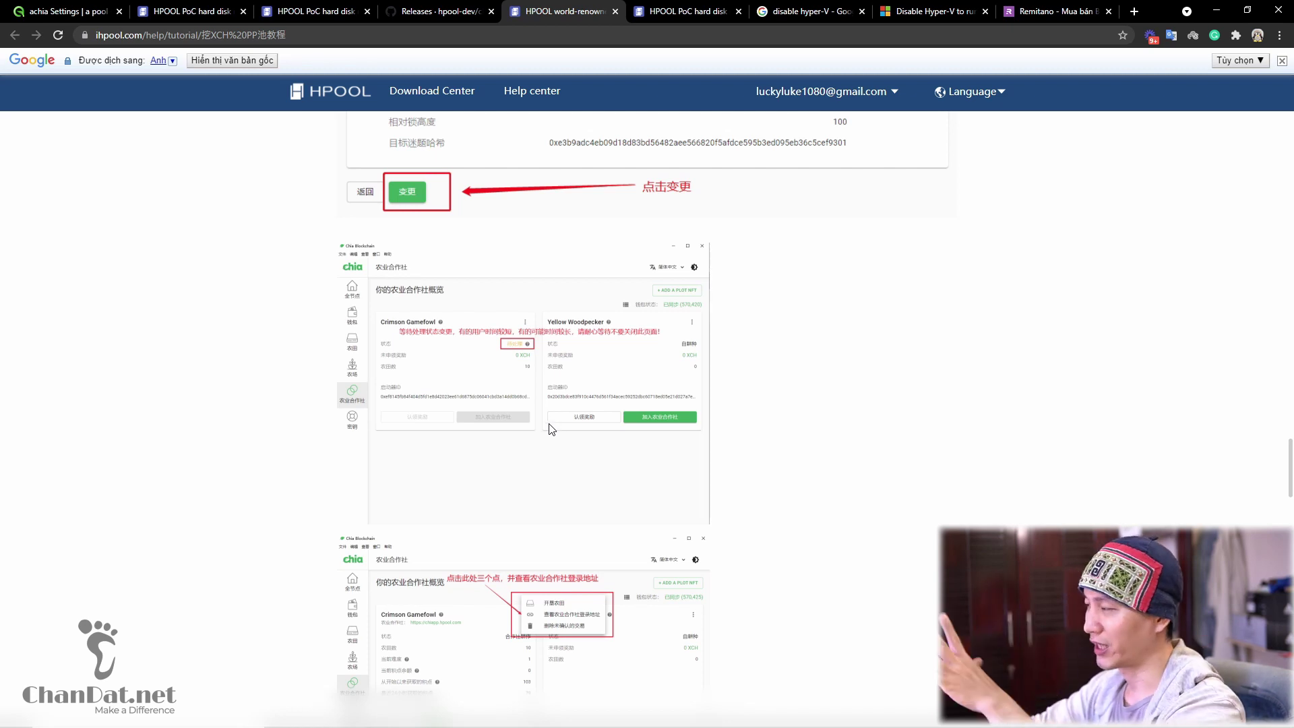
scroll(554, 432, "down", 1)
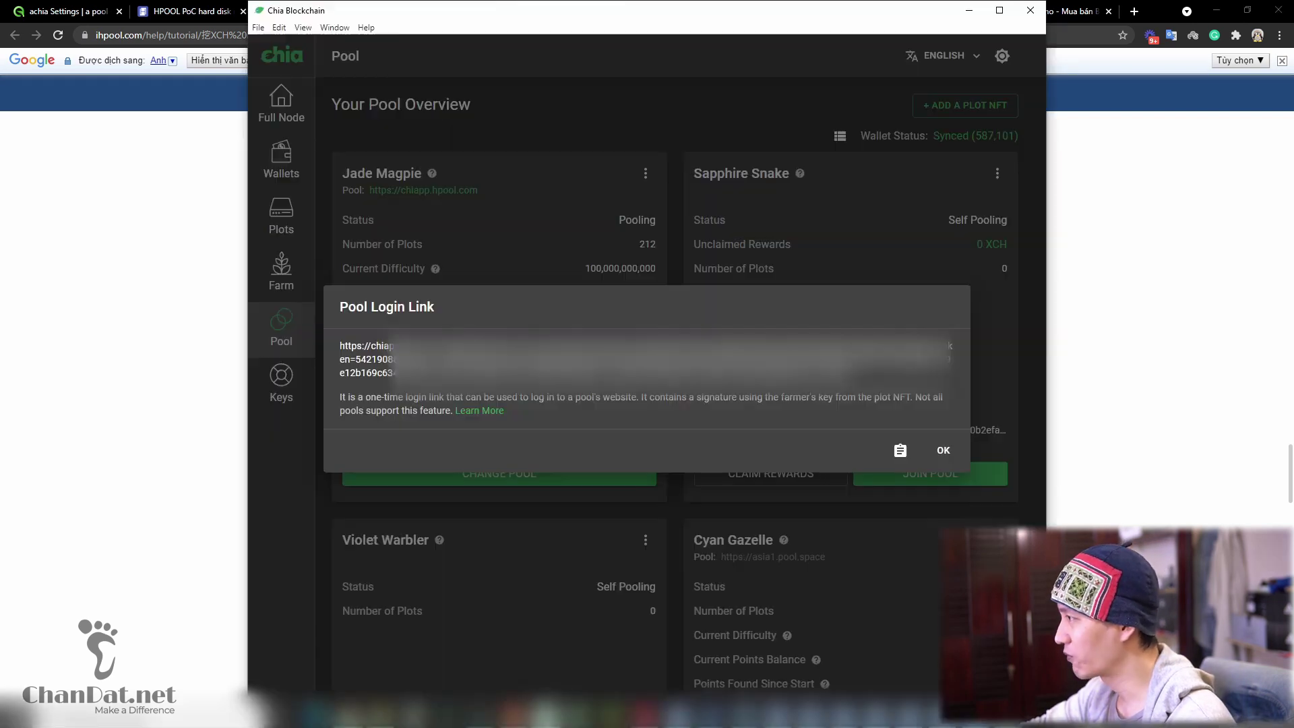
left_click(547, 718)
left_click(944, 451)
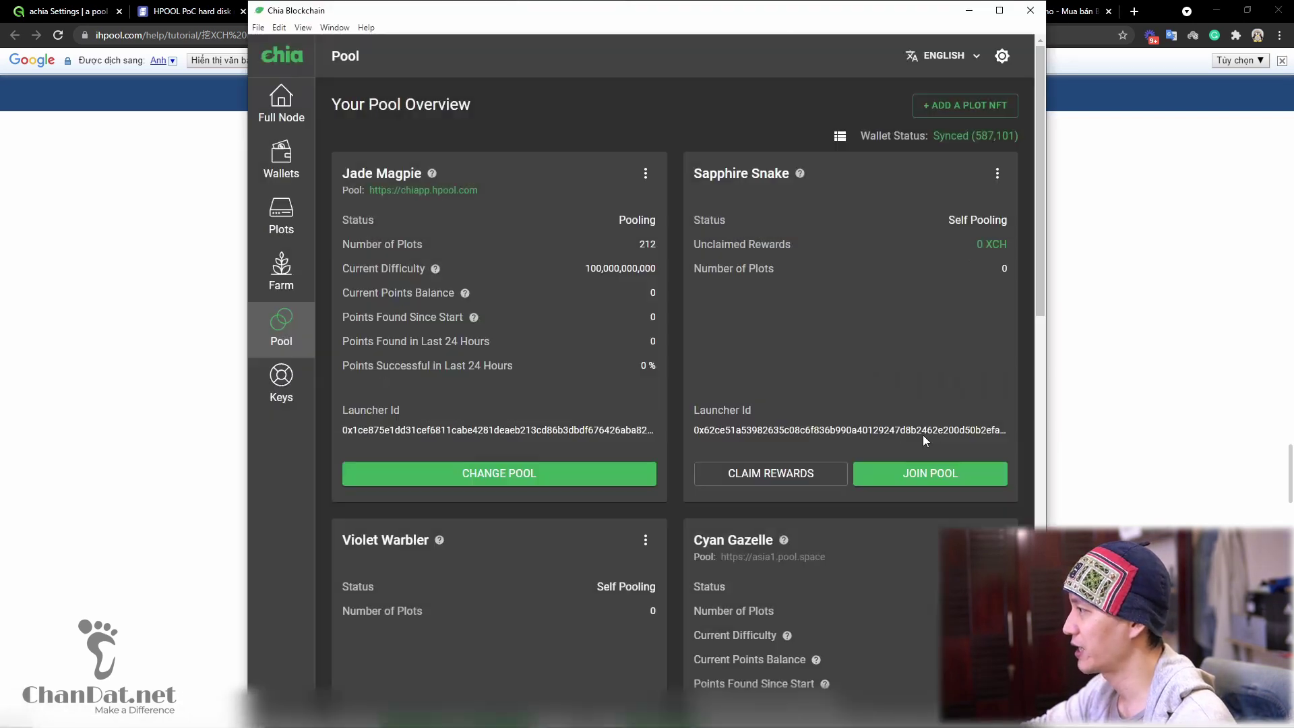
double_click(639, 220)
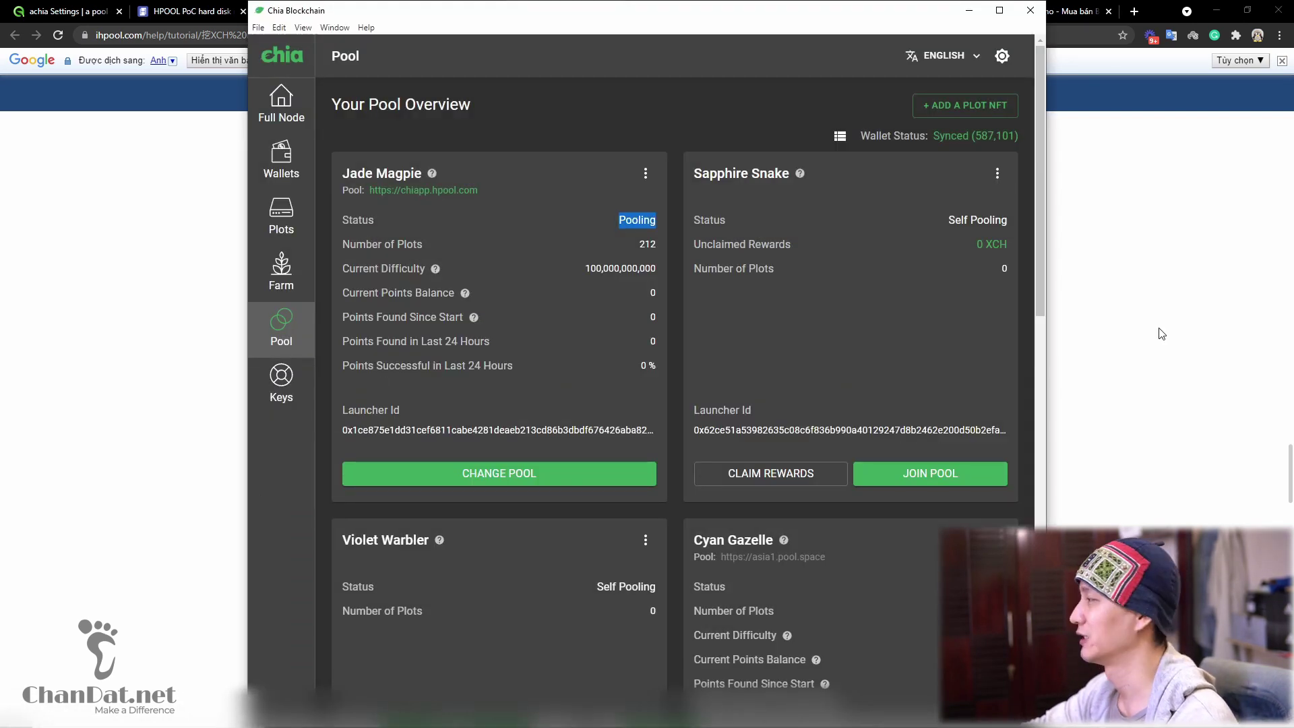
Return to the HPOOL guide and read the binding instructions and mining settings about downloading and running the PP miner.
key("alt+Tab")
scroll(638, 361, "down", 8)
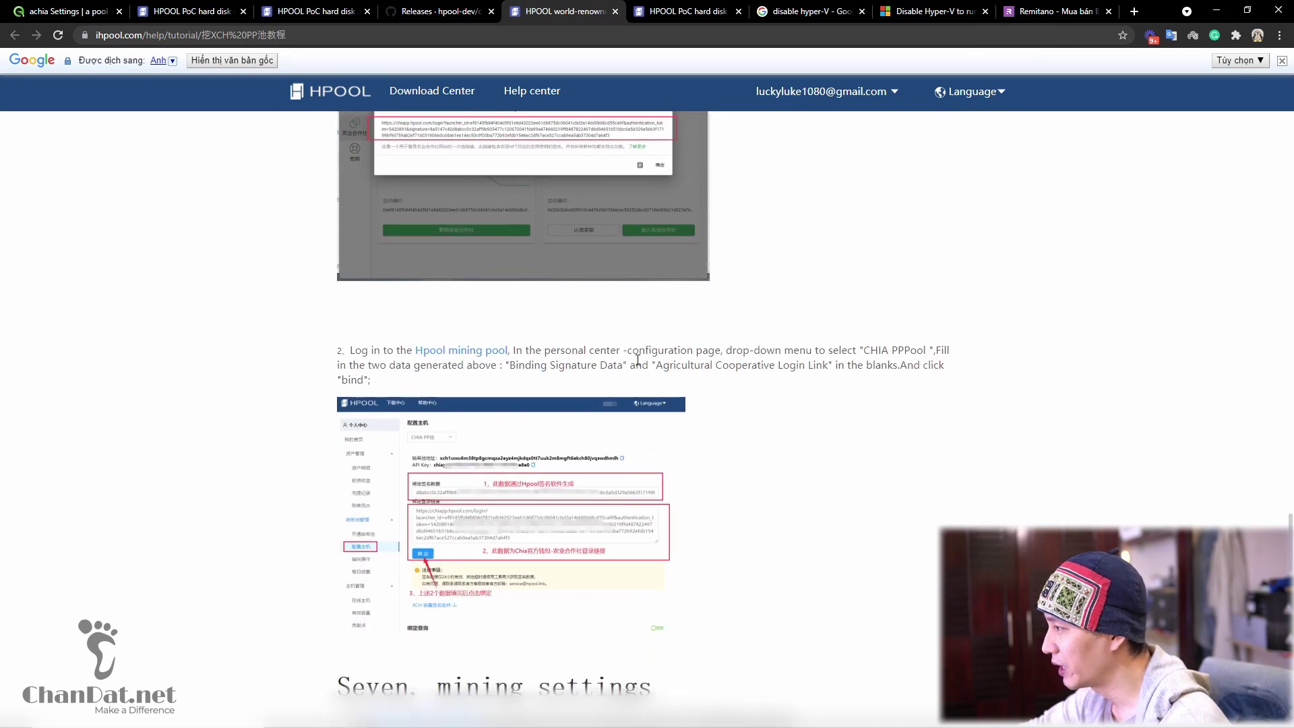
scroll(638, 361, "down", 1)
scroll(639, 365, "down", 9)
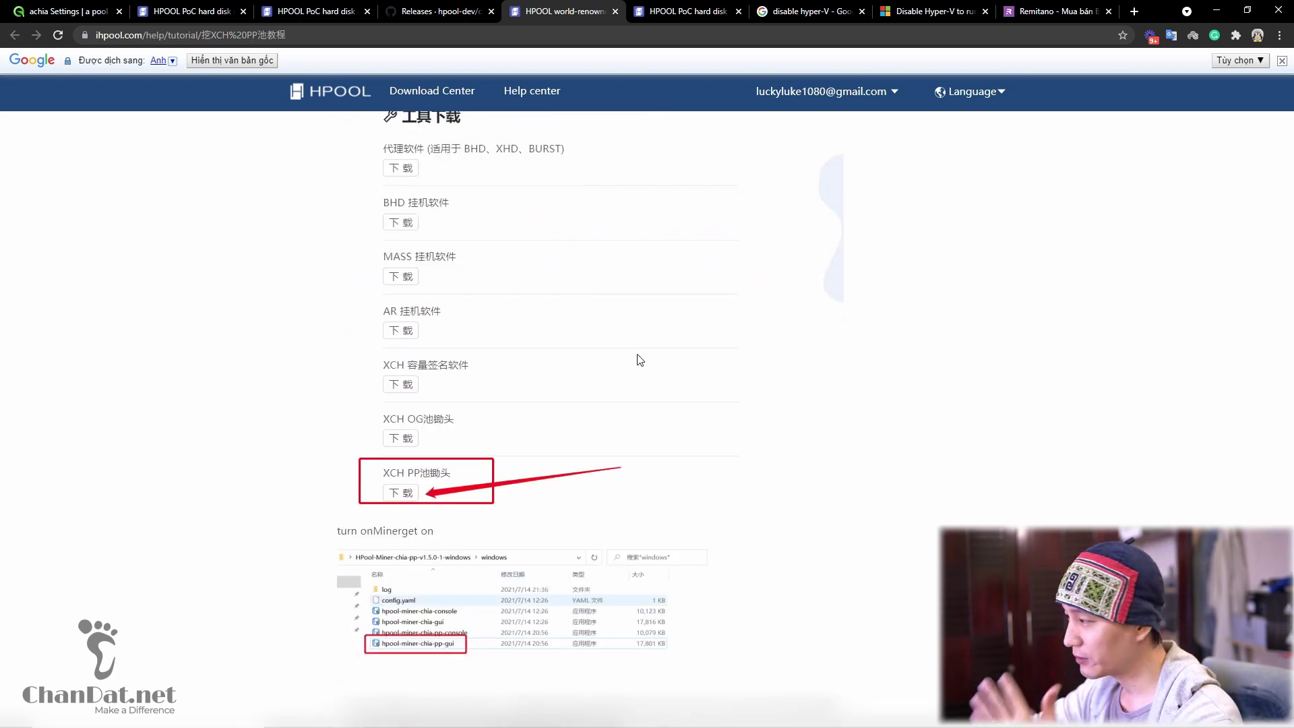
scroll(639, 359, "down", 1)
scroll(640, 360, "down", 1)
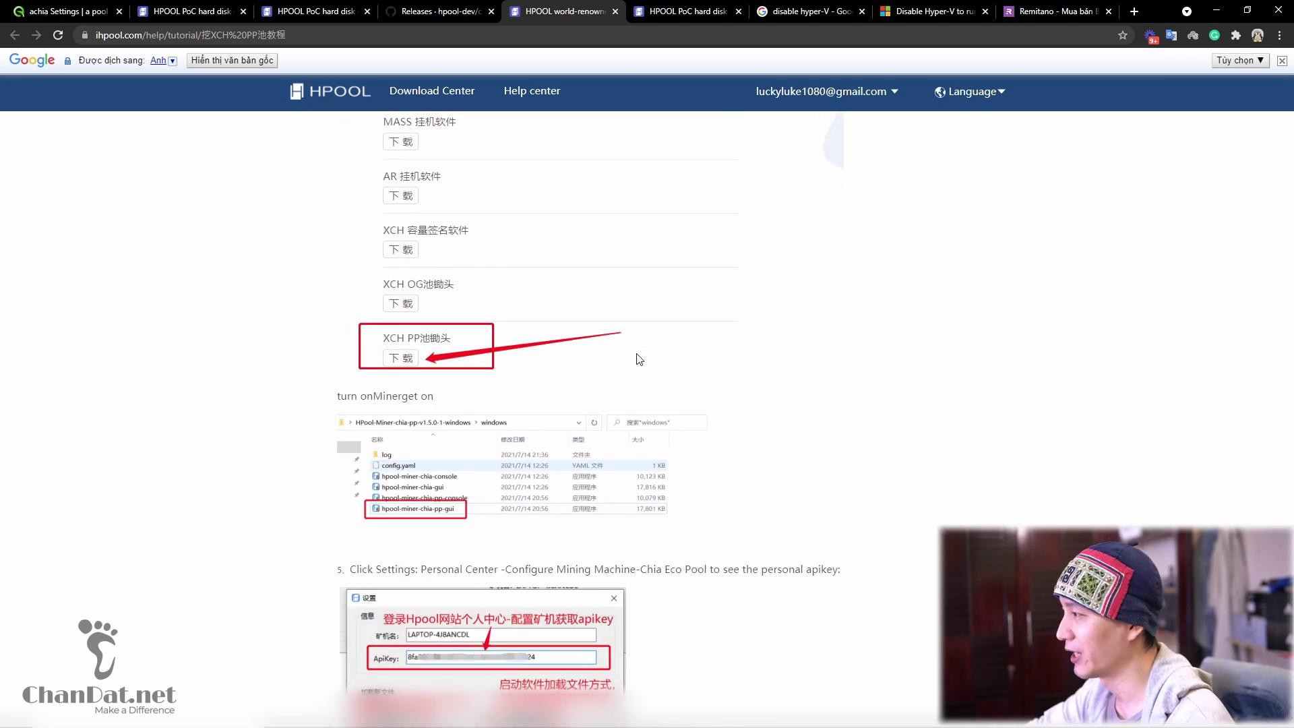
scroll(639, 360, "up", 1)
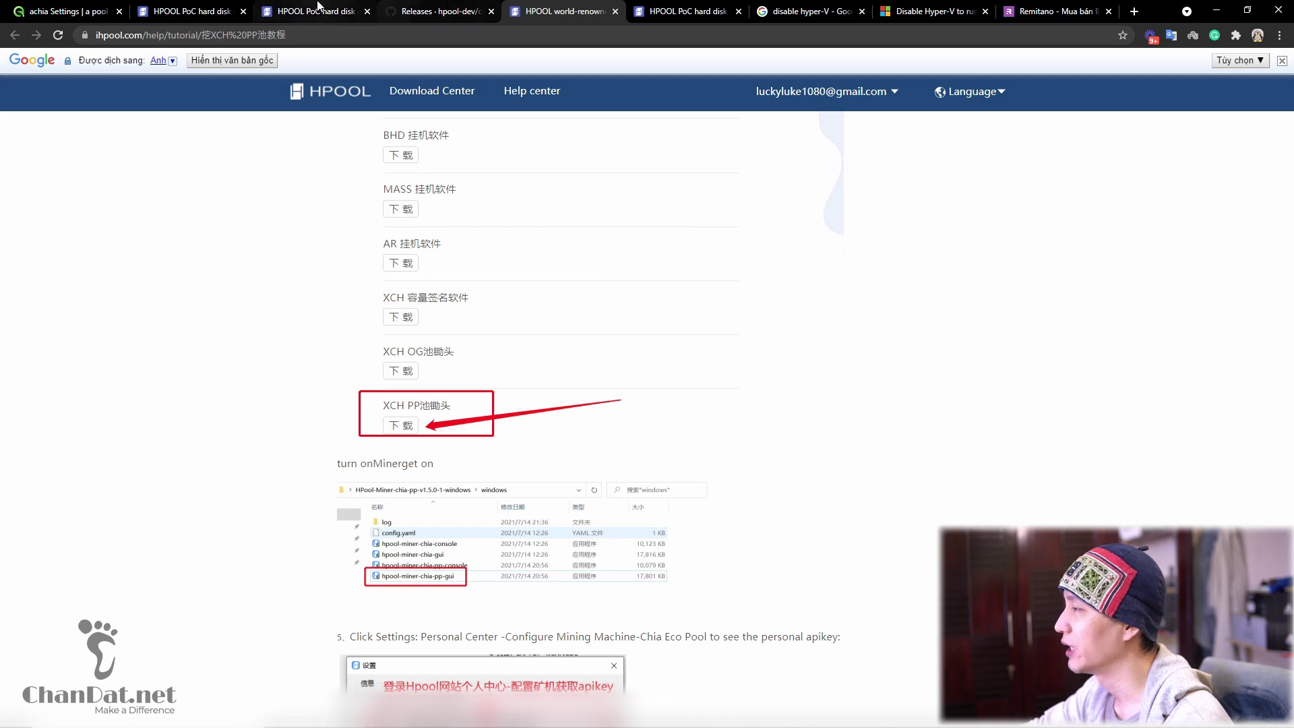
Open HPOOL's tools download page and follow the CHIA-pp-miner download to its GitHub releases page.
left_click(313, 11)
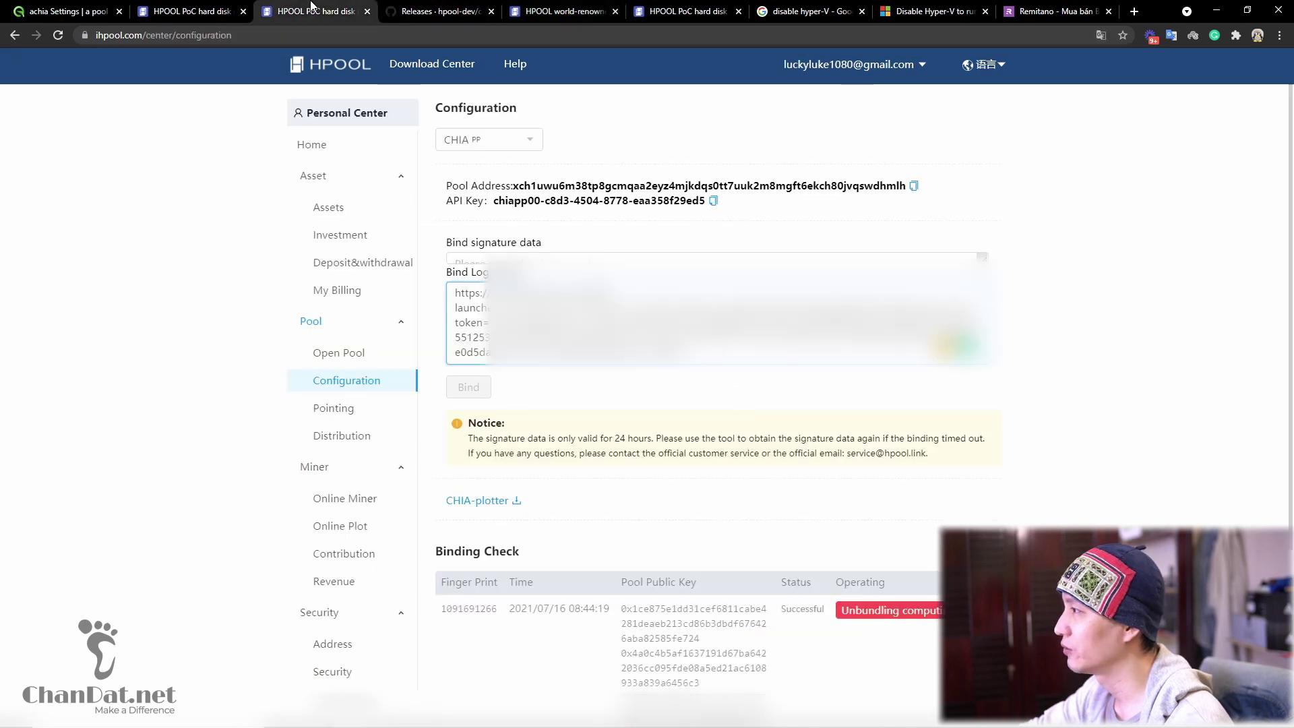
left_click(419, 66)
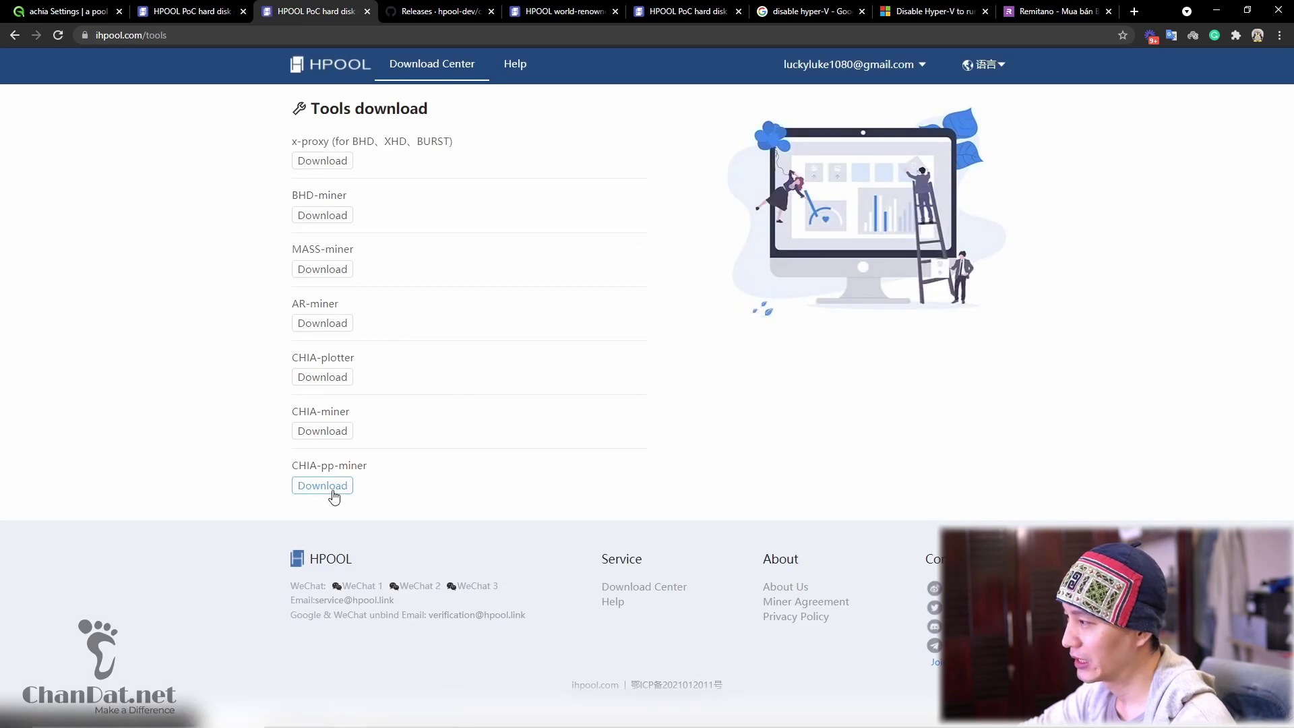
left_click(333, 487)
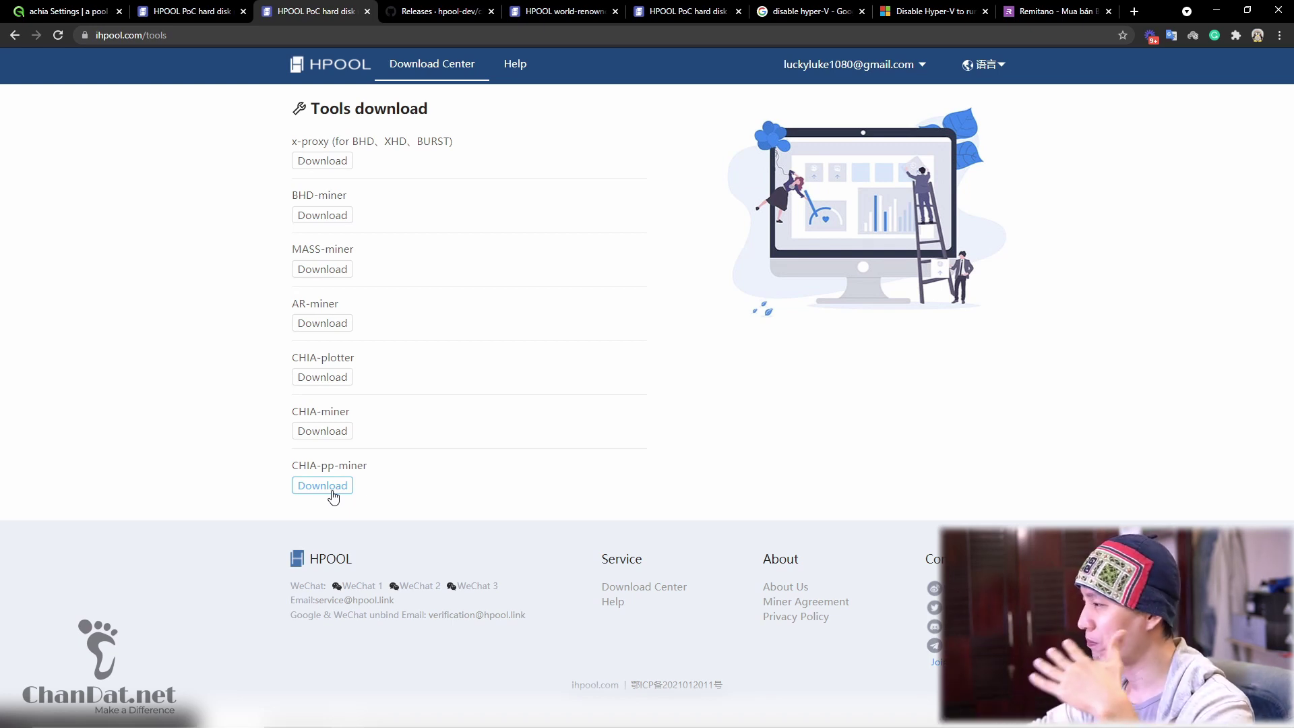
left_click(336, 438)
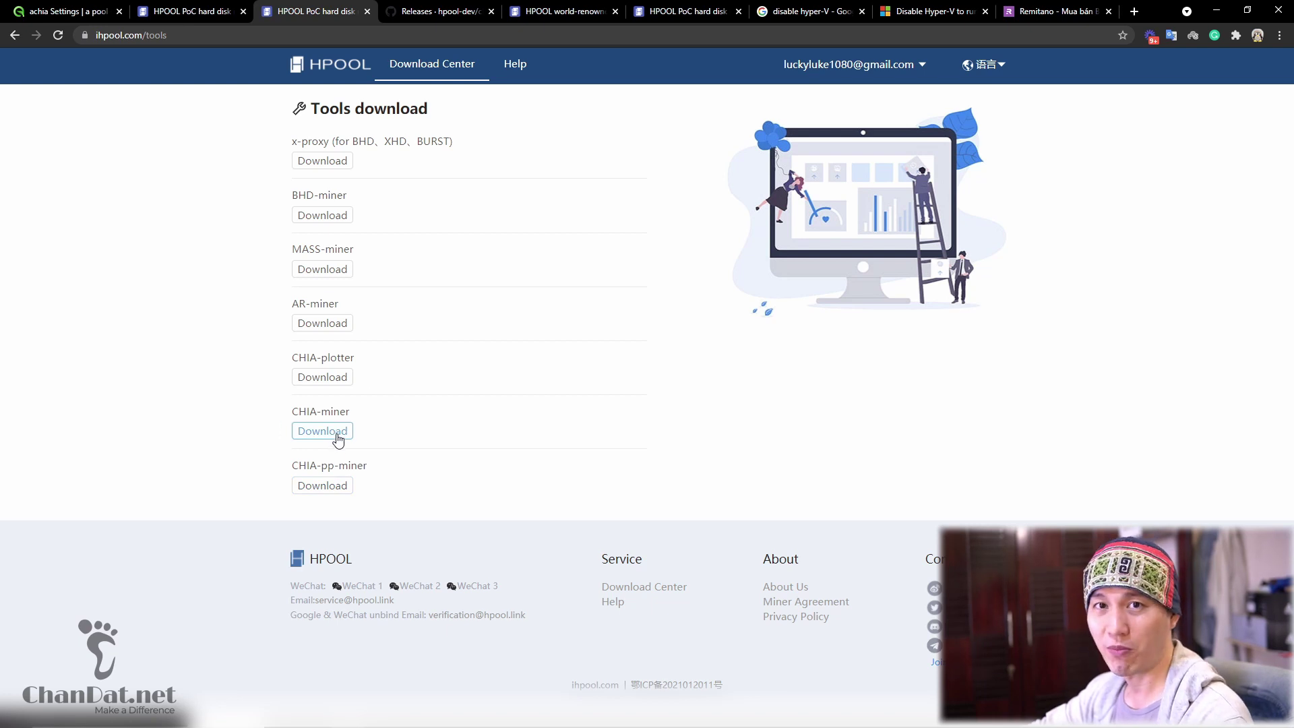
left_click(323, 484)
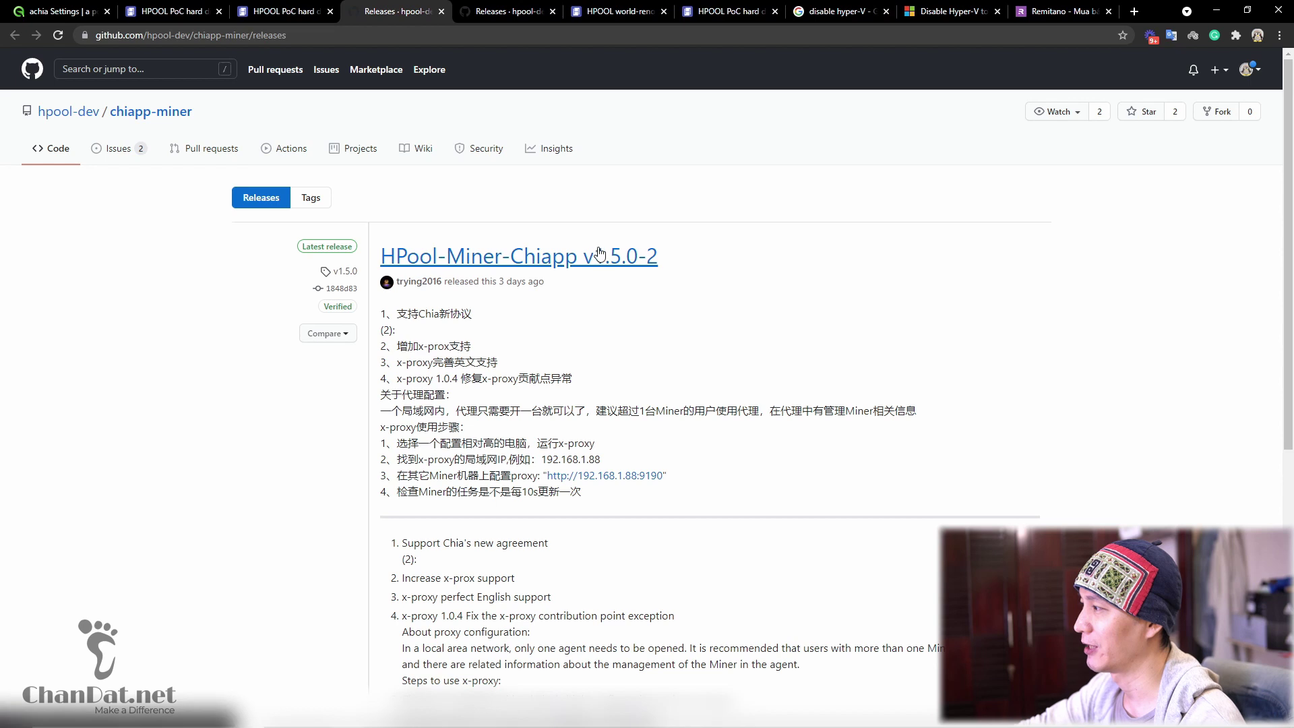
Review the HPool-Miner-Chiapp v1.5.0-2 release notes and the downloadable assets for each operating system.
scroll(647, 293, "down", 2)
scroll(648, 286, "up", 1)
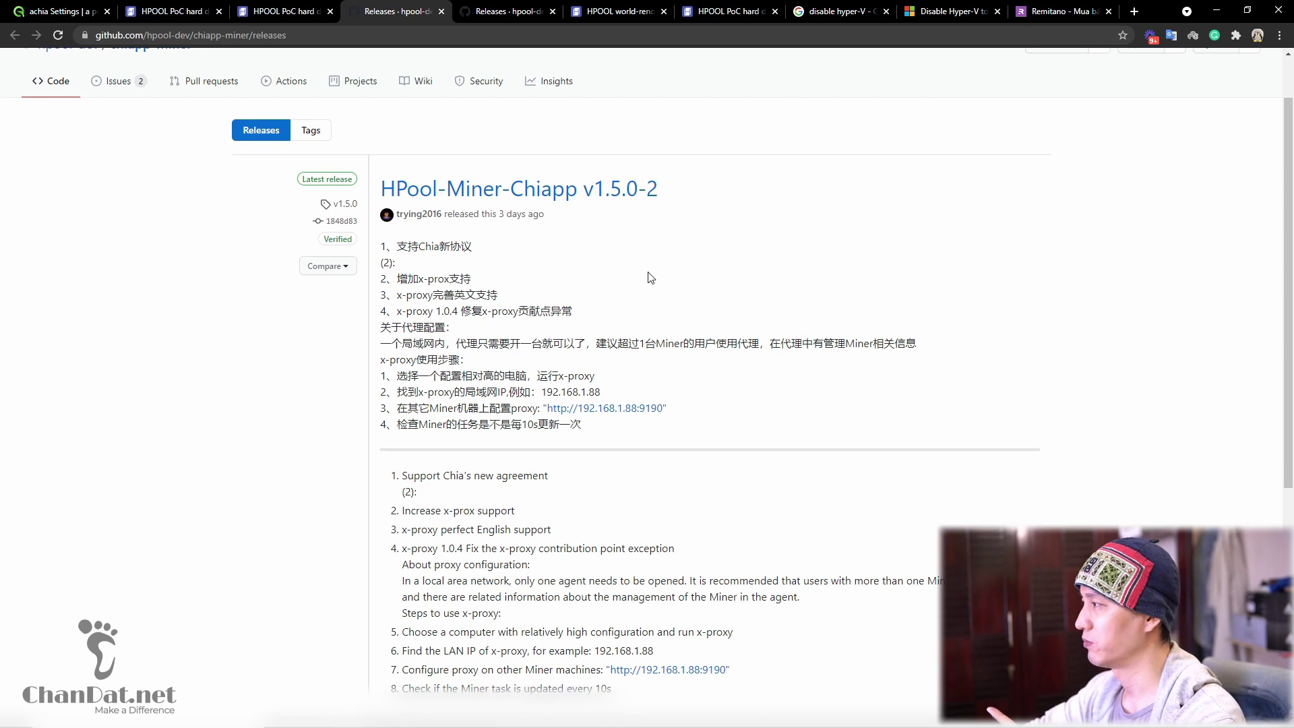
scroll(650, 276, "down", 4)
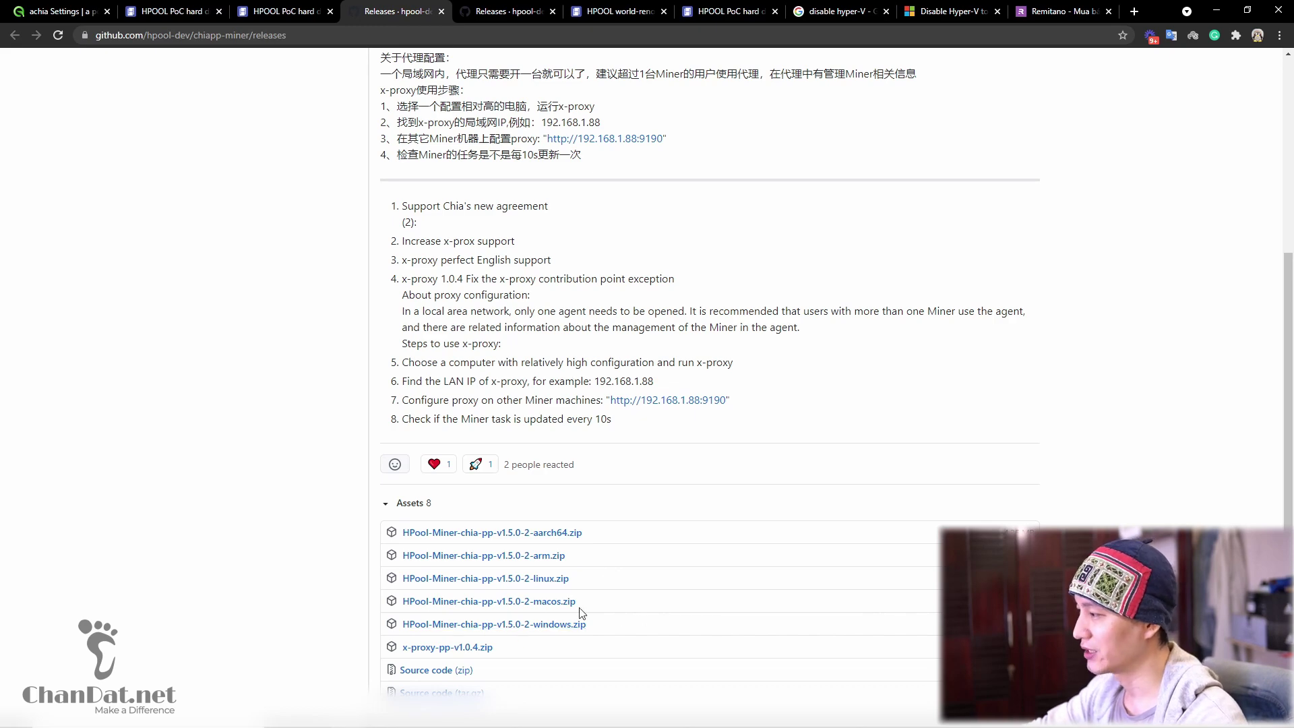
scroll(616, 604, "up", 5)
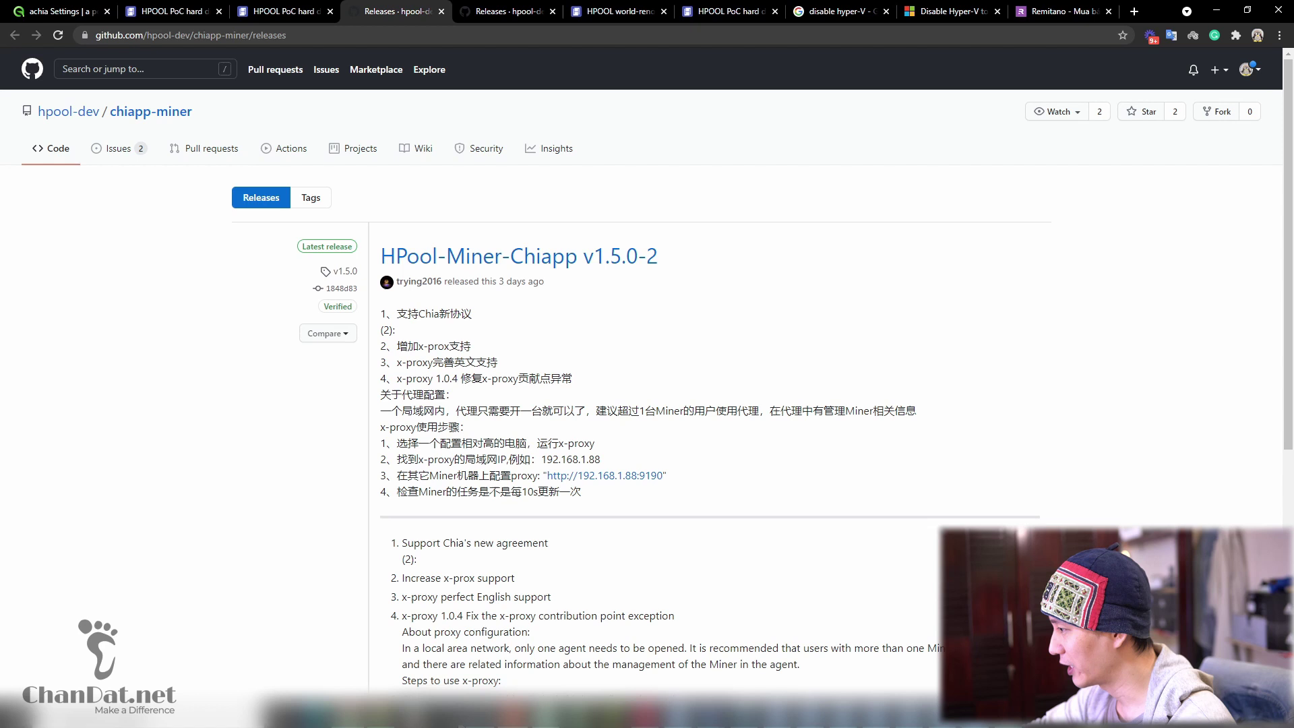
Launch hpool-miner-chia-pp-gui.exe from the windows folder of HPool-Miner-chia-pp-v1.5.0-1-windows and open the miner's settings.
key("alt+Tab")
left_click(266, 208)
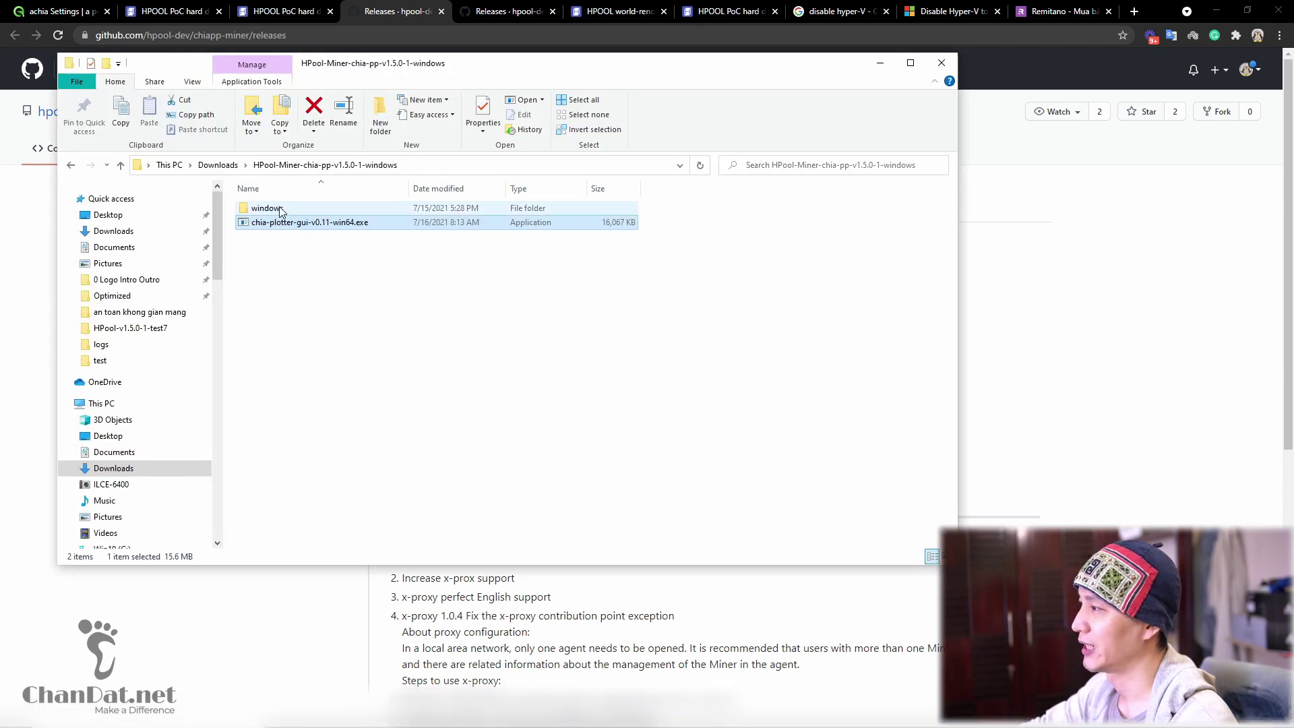
double_click(282, 211)
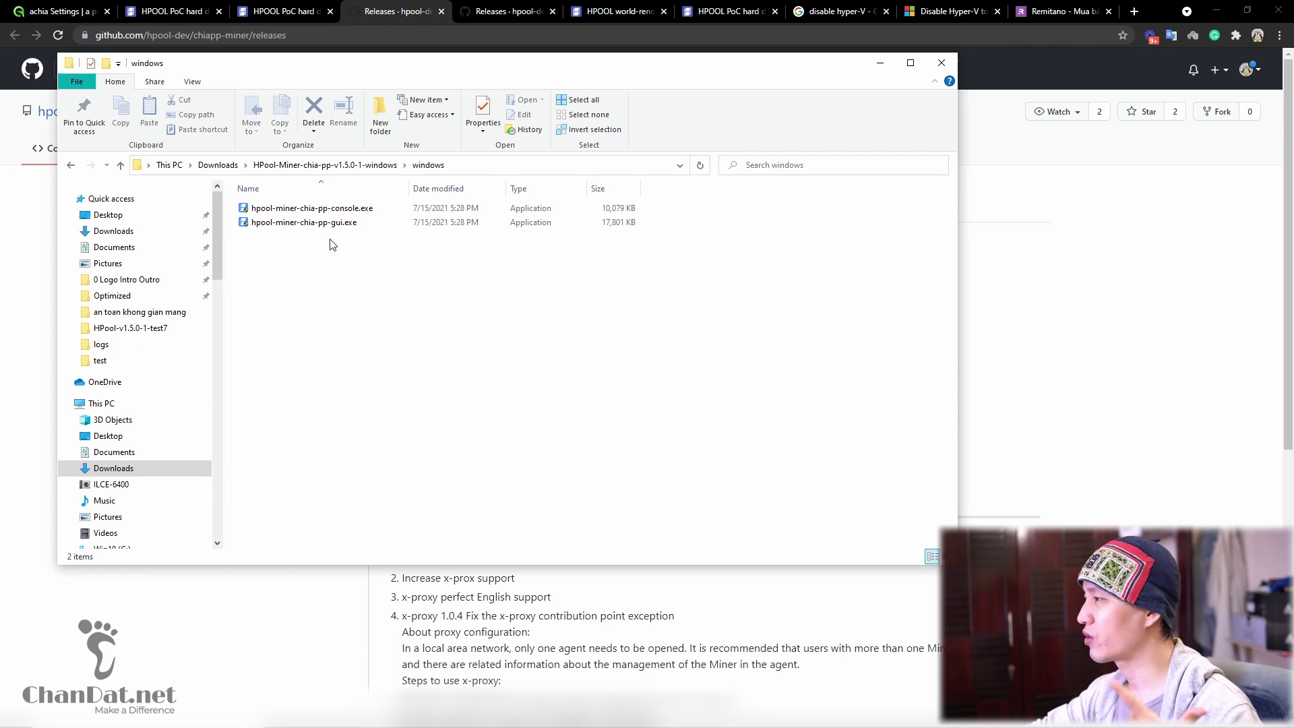
mouse_move(345, 229)
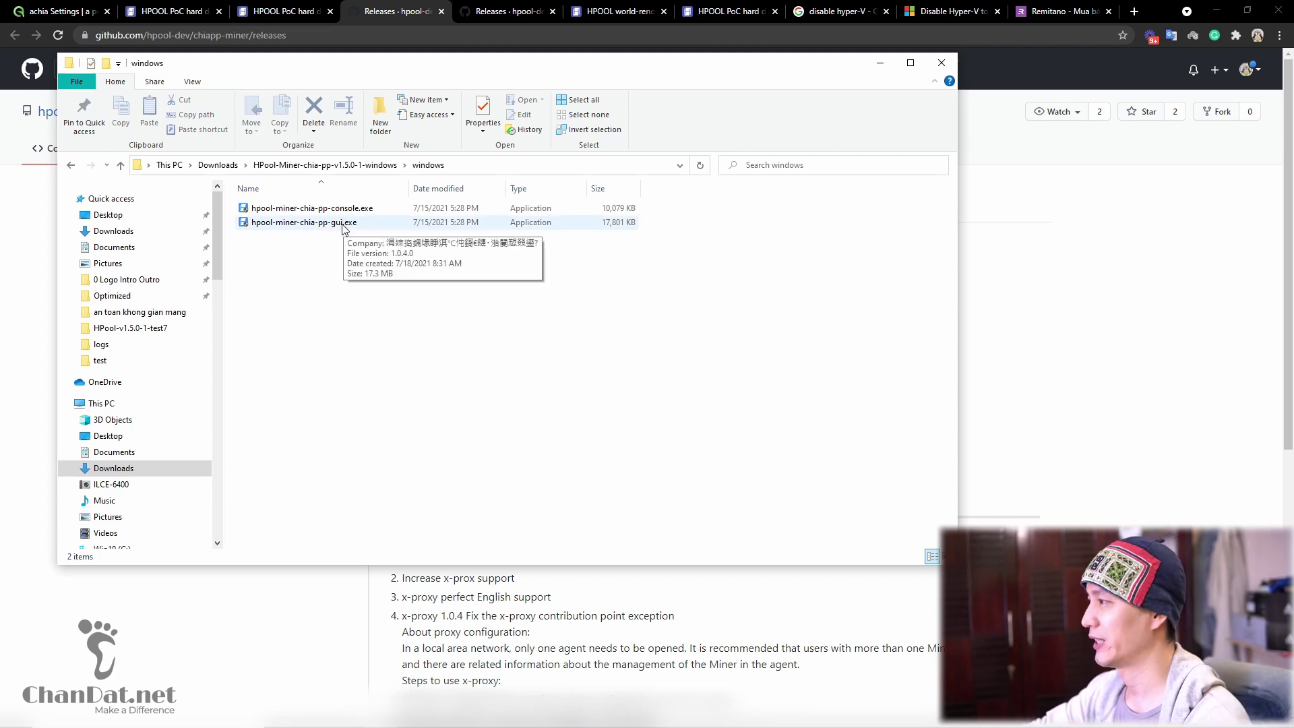
left_click(345, 224)
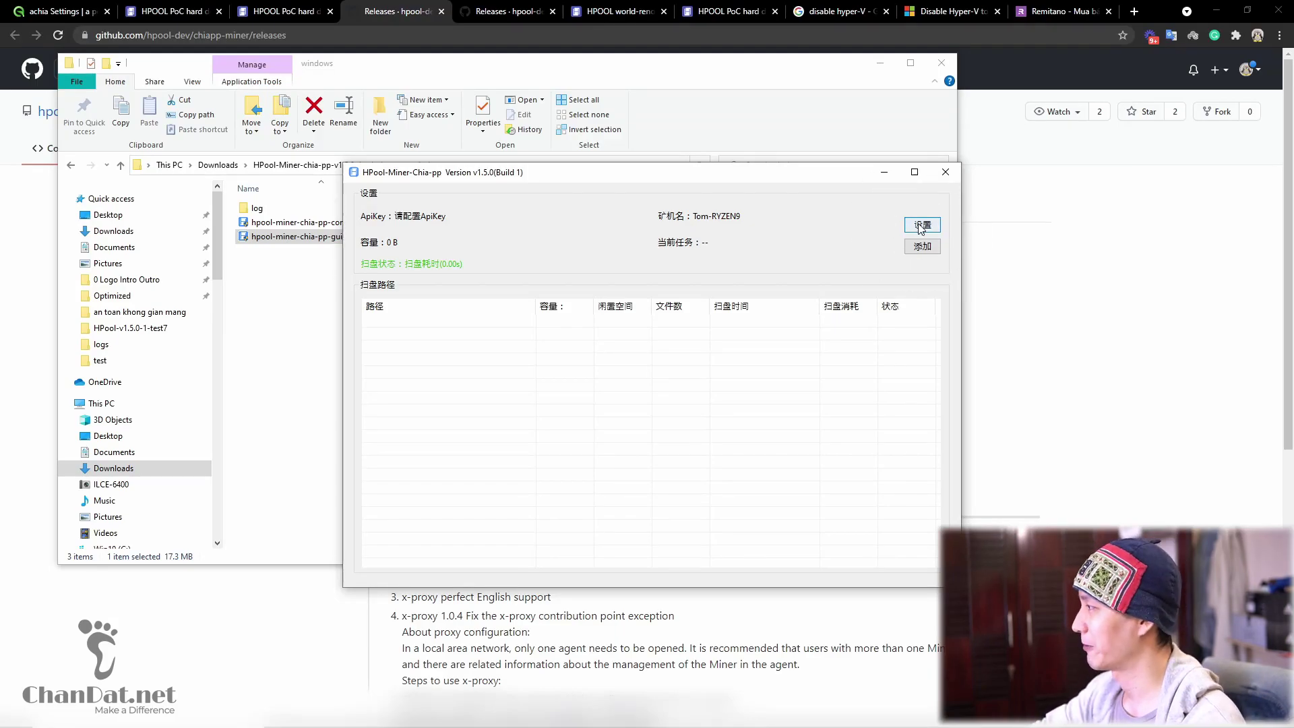
left_click(924, 226)
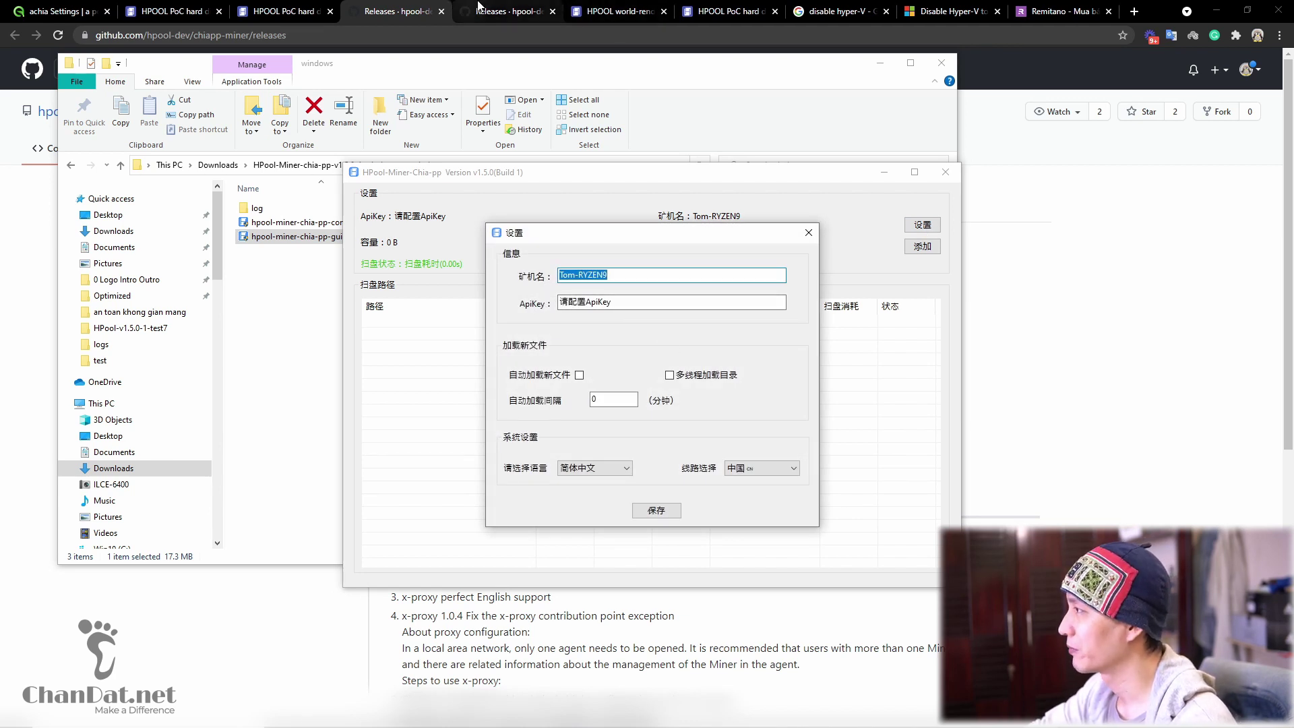
Return to the HPOOL website's personal center and open the configuration page of the CHIA PP pool.
left_click(602, 7)
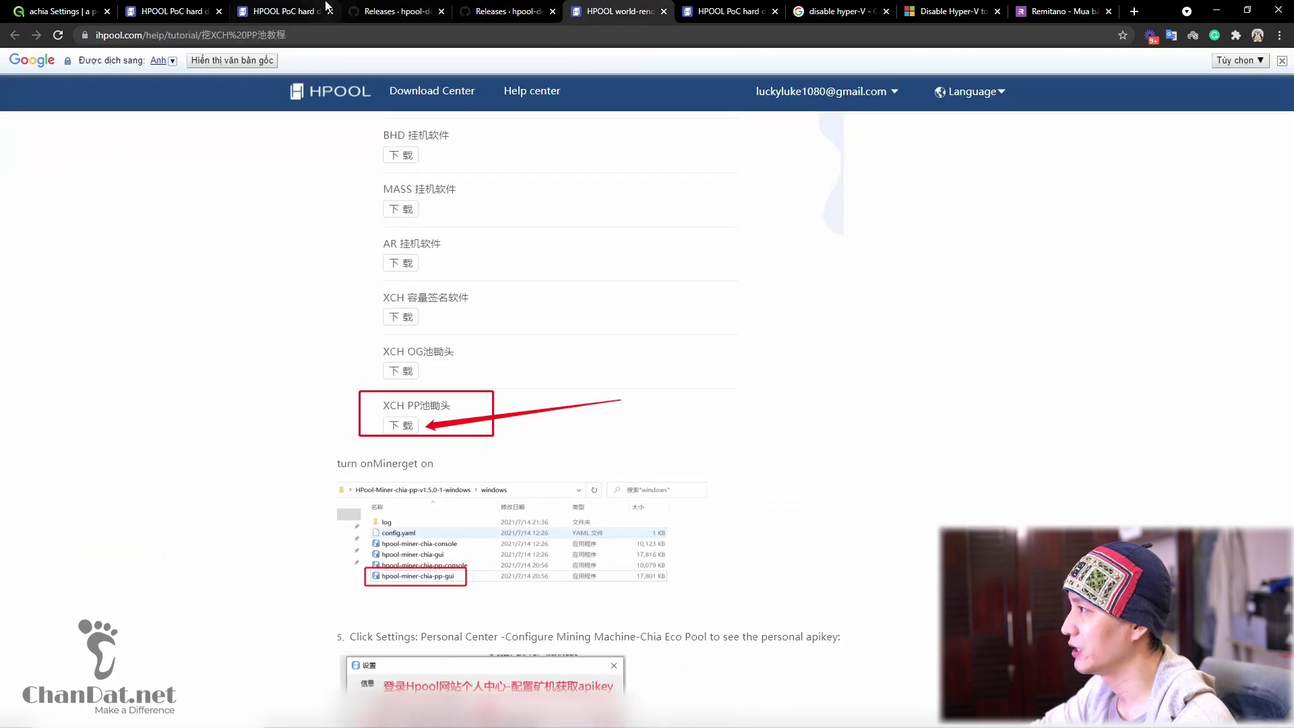
left_click(283, 9)
left_click(174, 7)
left_click(283, 10)
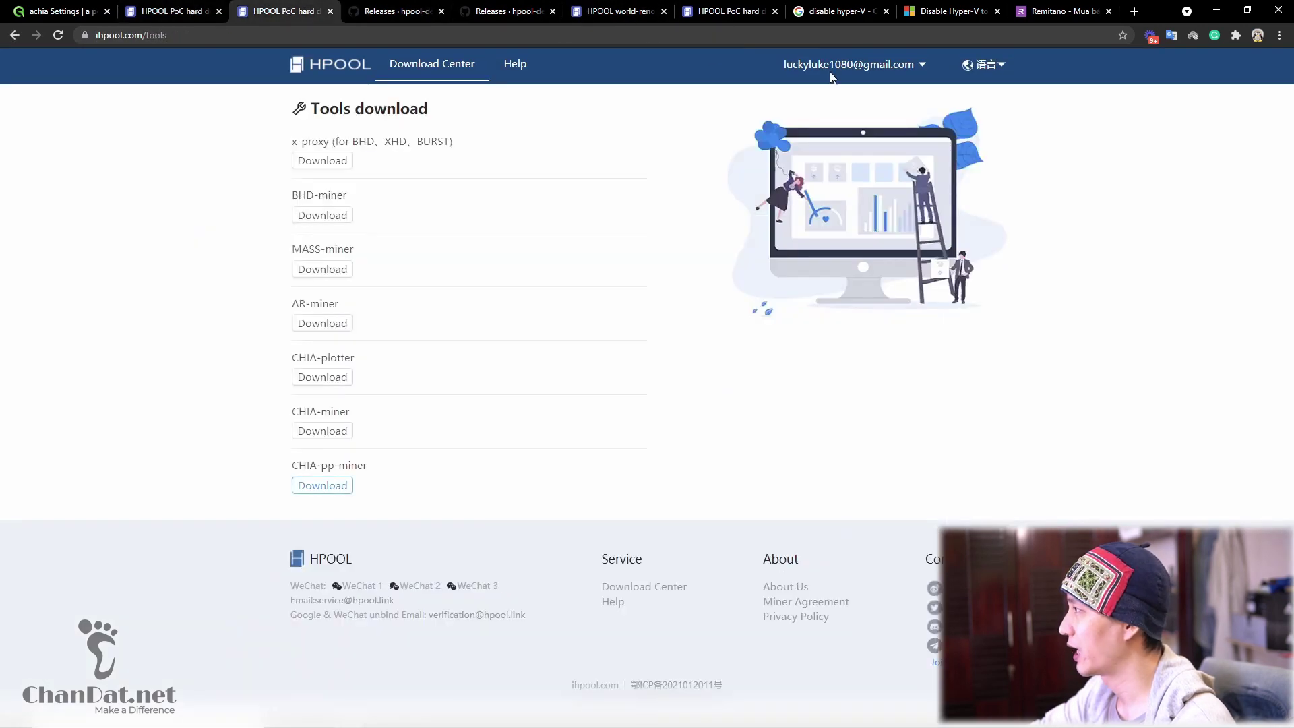
left_click(834, 89)
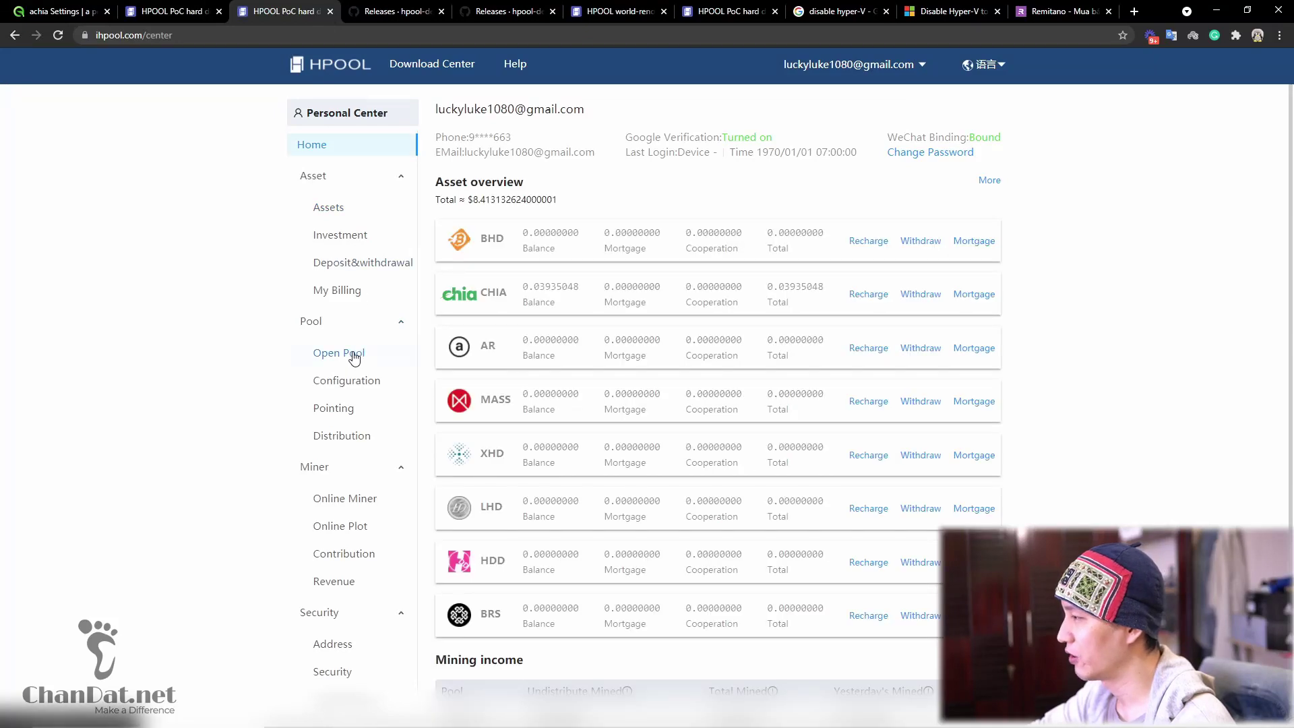
left_click(354, 354)
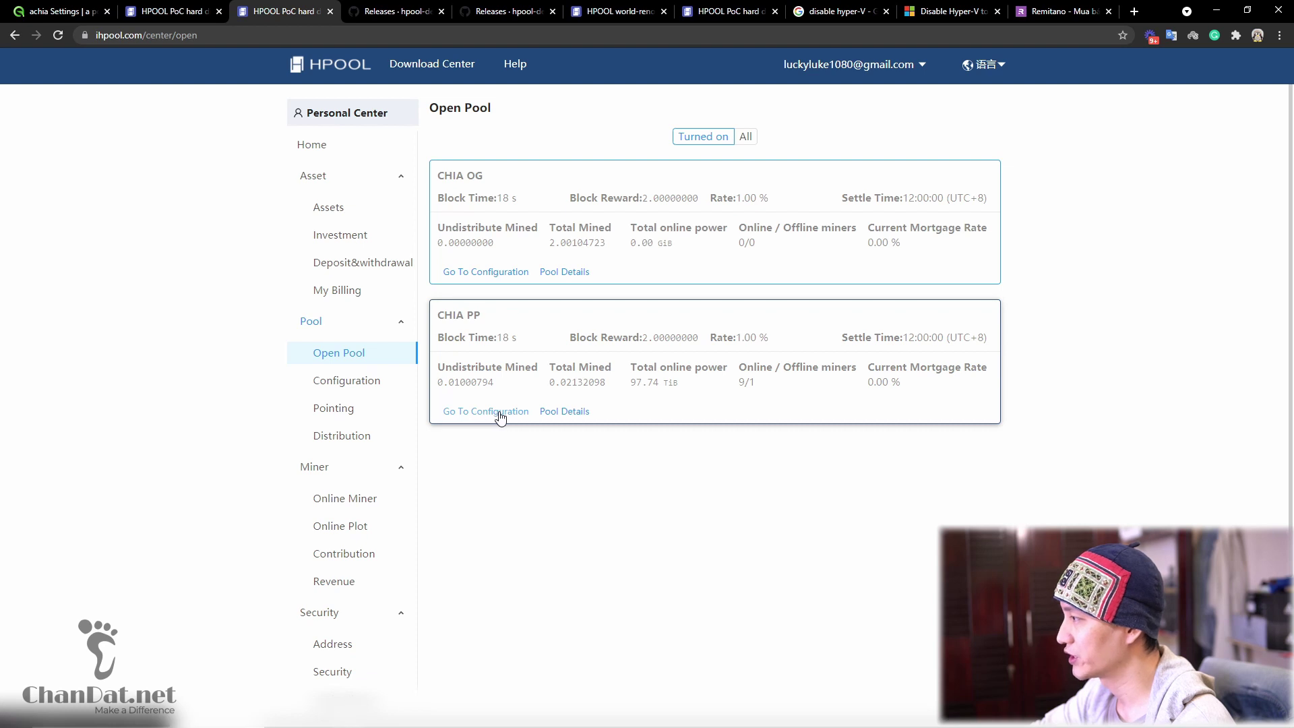
left_click(497, 413)
Select CHIA PP, copy its API key and paste it into the ApiKey field of the HPool-Miner-Chia-pp settings.
left_click(497, 137)
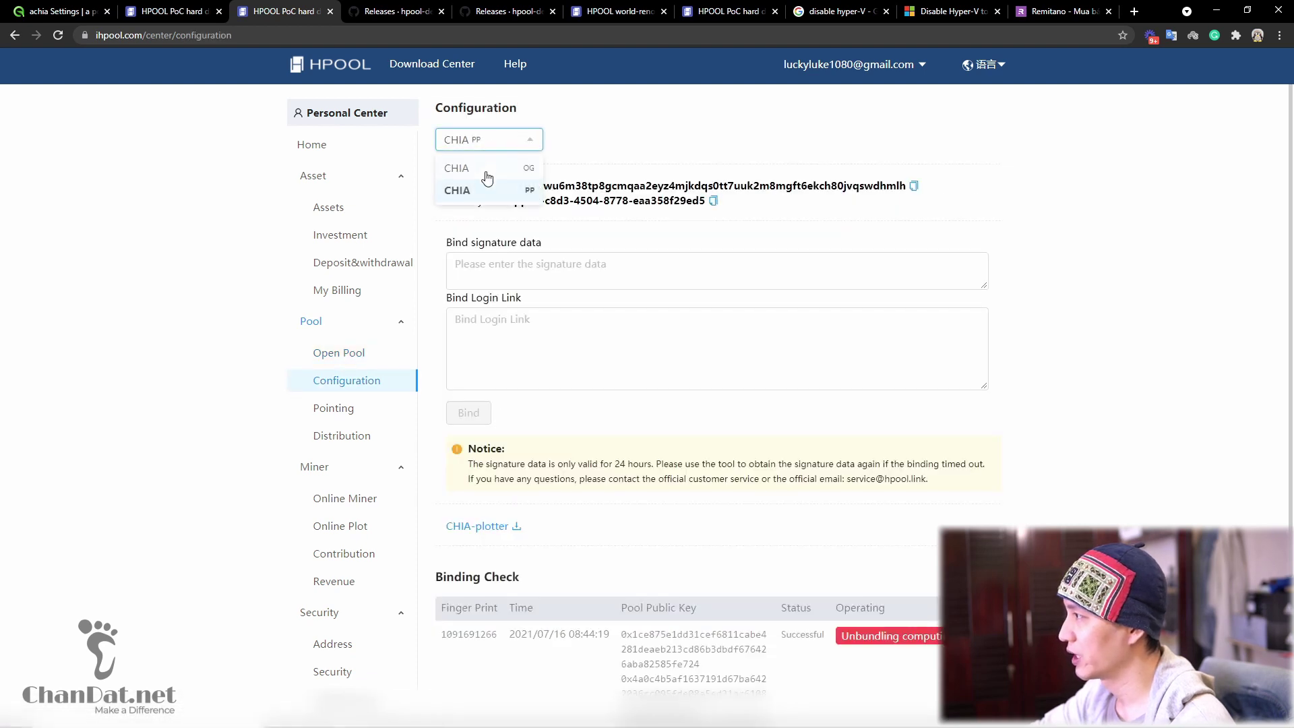
left_click(519, 194)
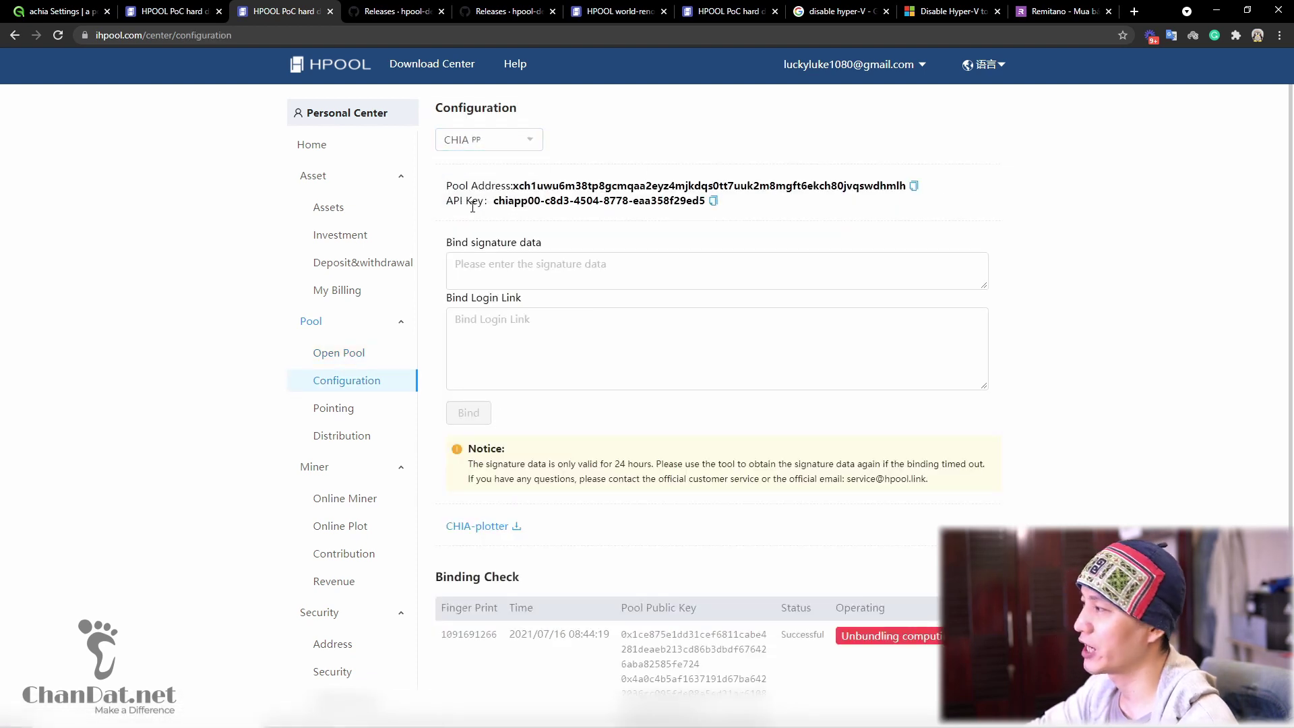
left_click(714, 203)
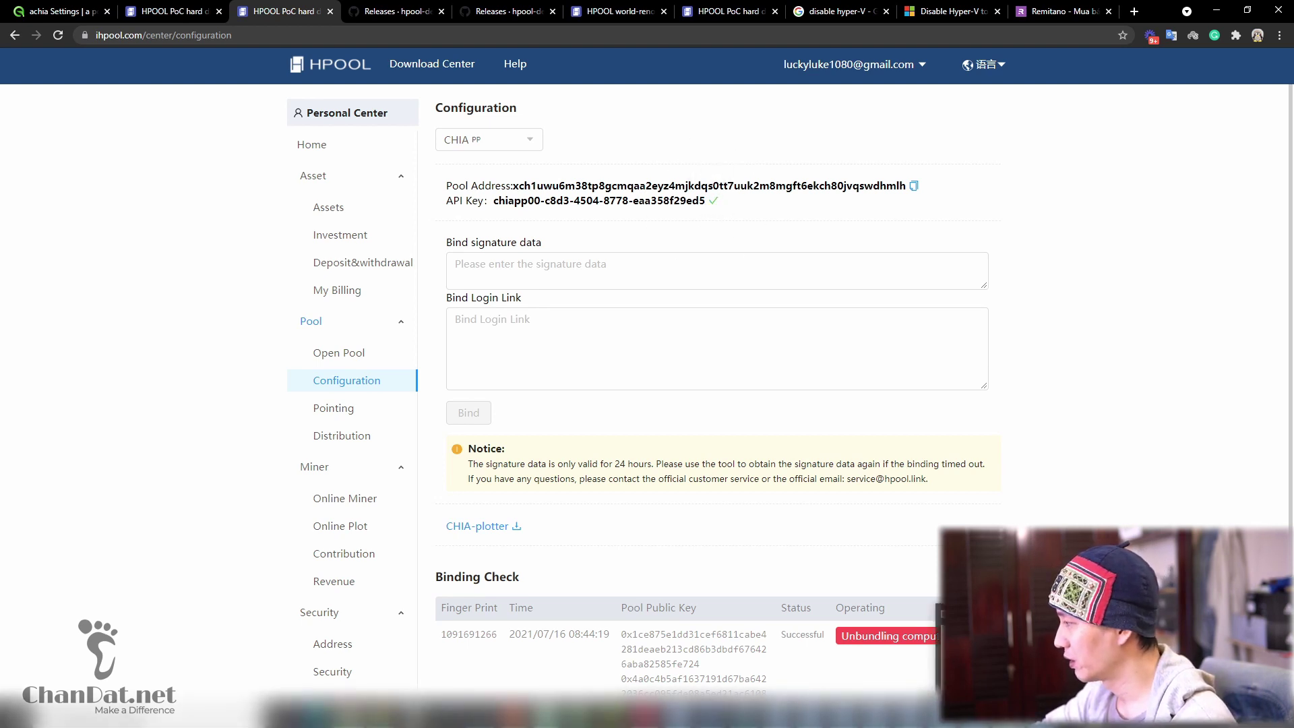
key("alt+Tab")
double_click(646, 303)
key("ctrl+v")
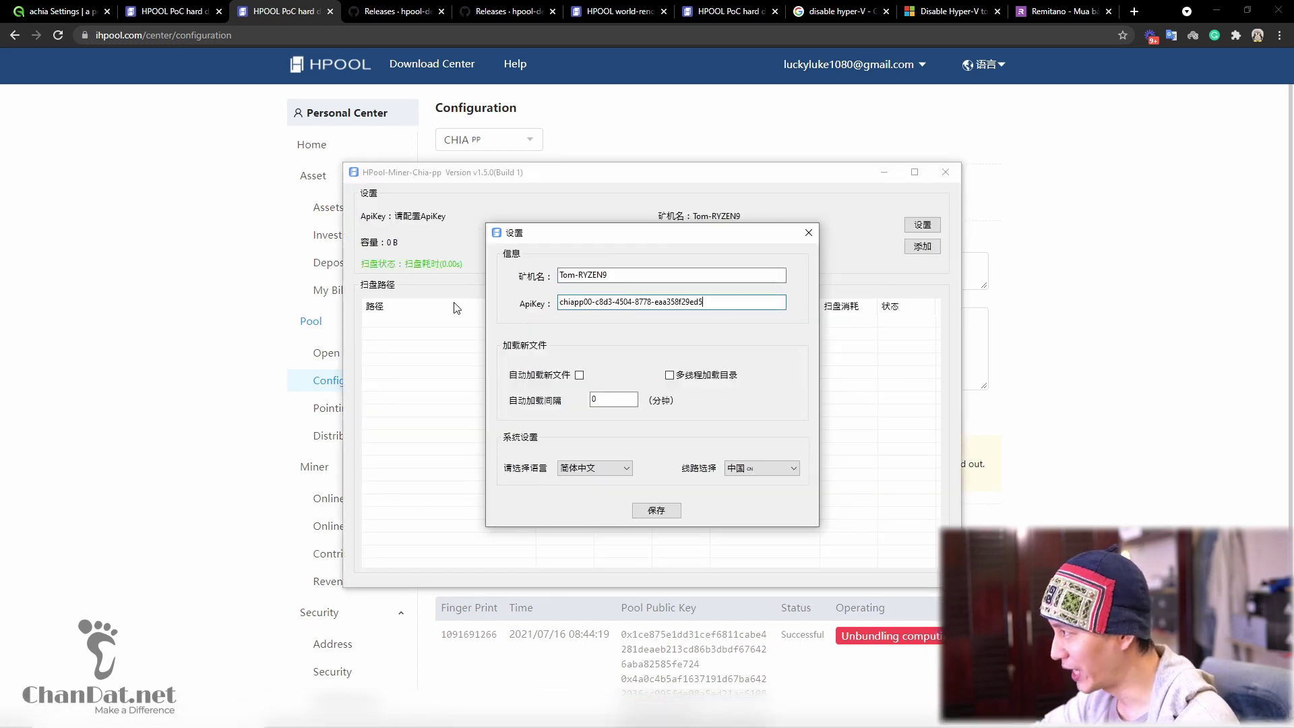
Set the miner's interface language to English and save the settings.
left_click(604, 469)
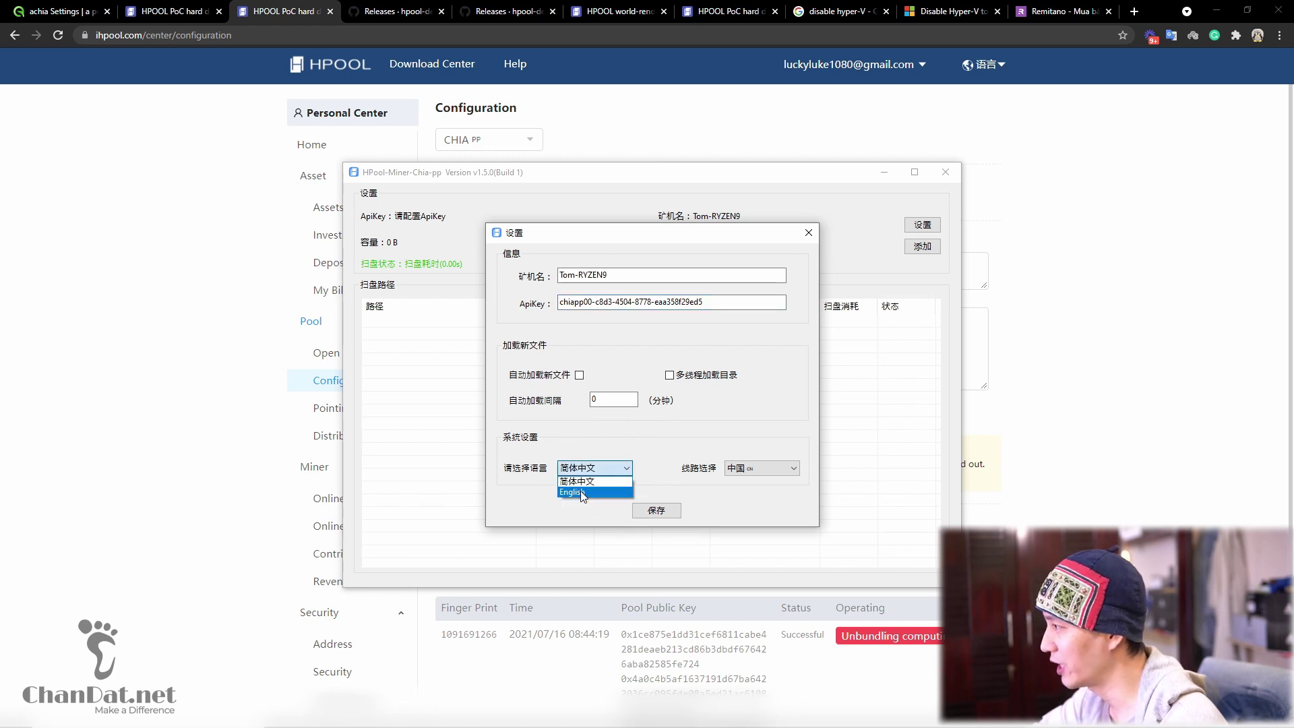
left_click(580, 491)
left_click(653, 513)
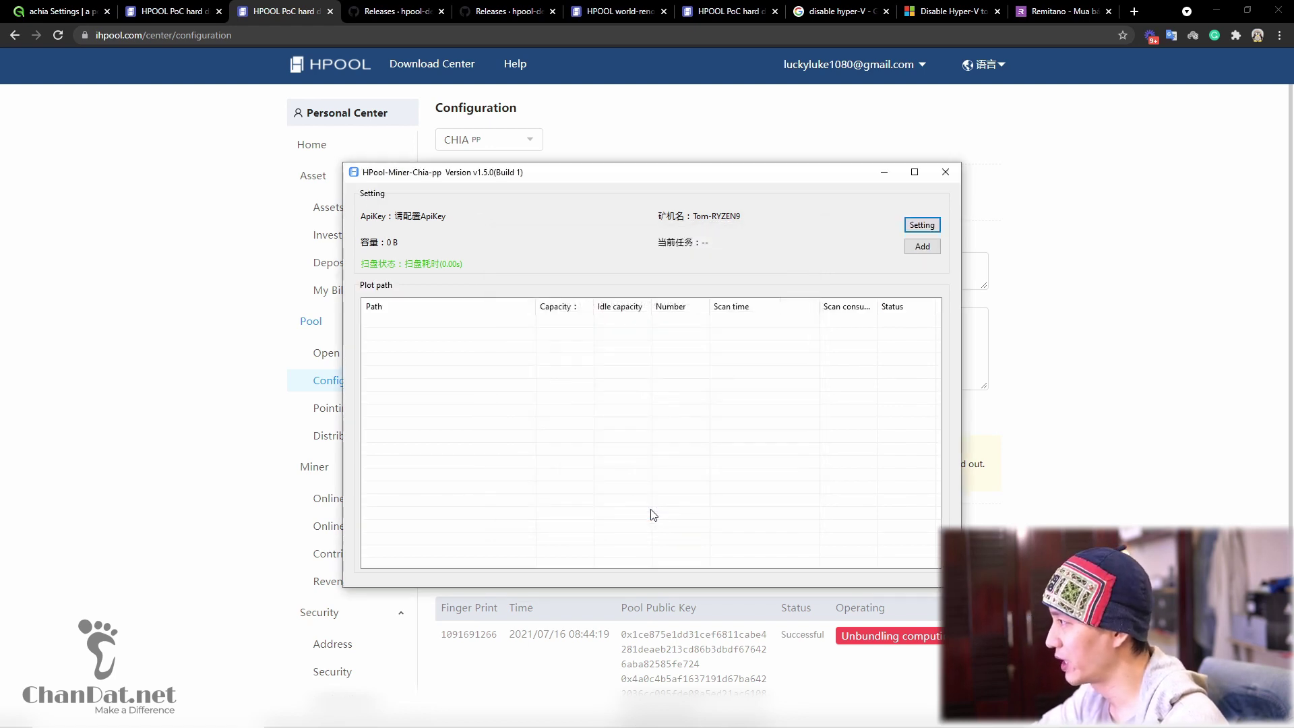
Reopen the miner's settings and change the miner name to testabcde.
left_click(934, 222)
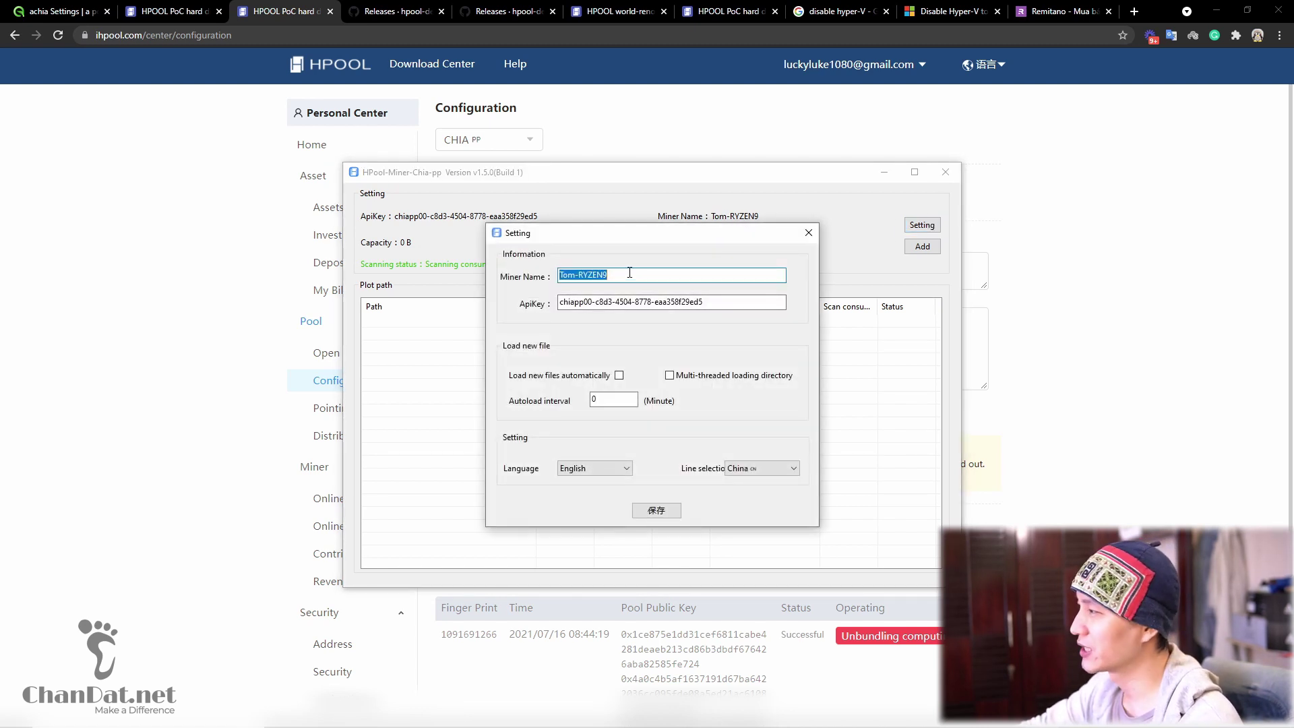
type("tes")
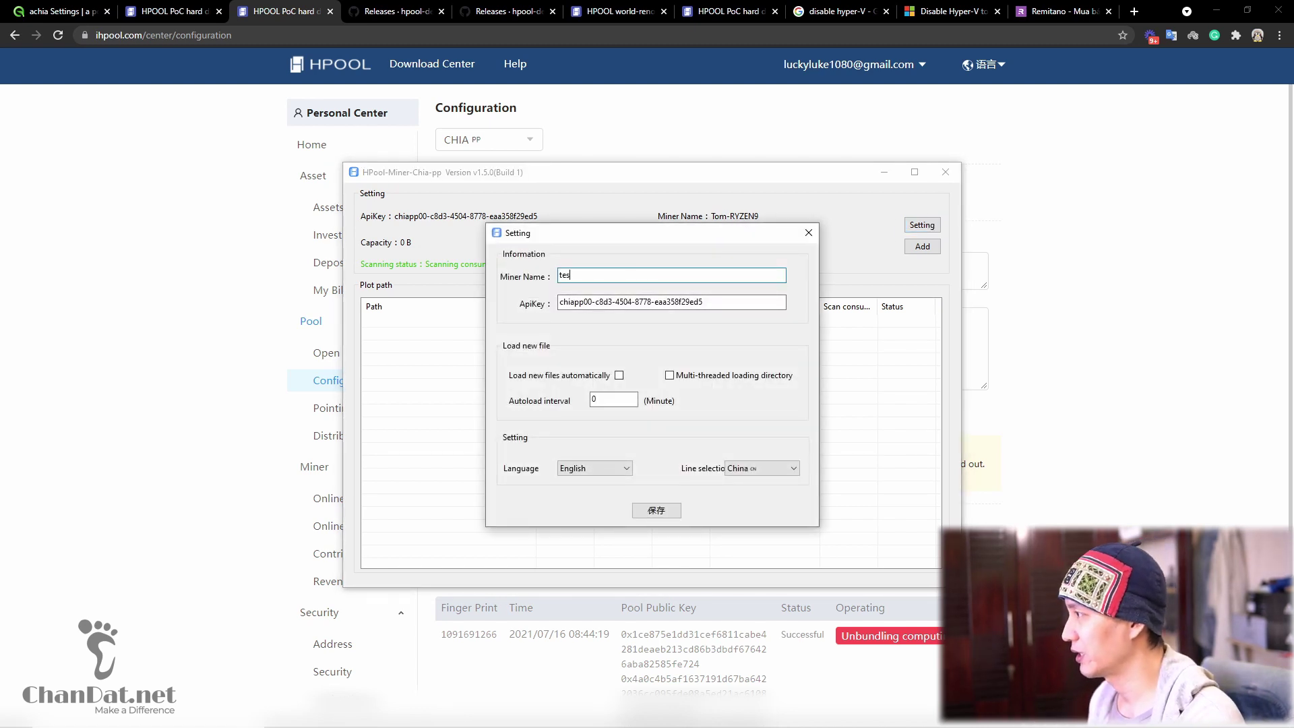
type("tabcde")
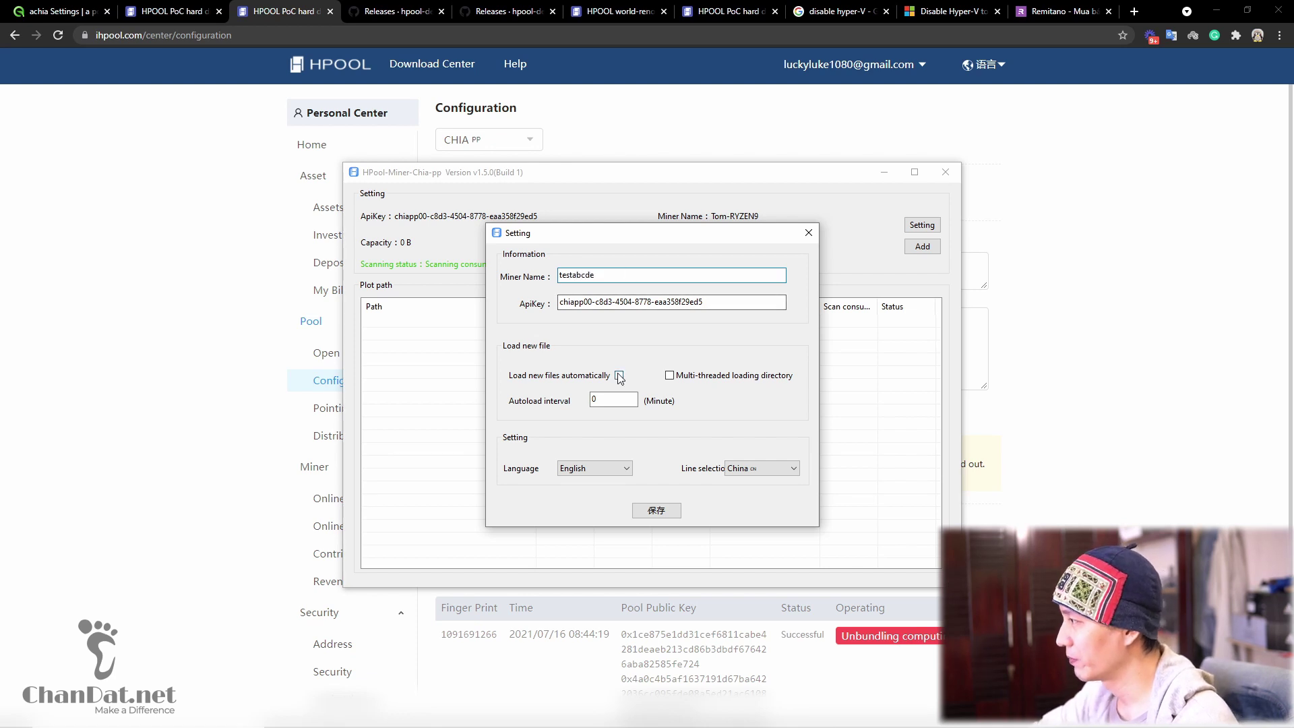
Enable automatic loading of new files and multi-threaded directory loading, and save the miner settings.
left_click(619, 376)
left_click(671, 376)
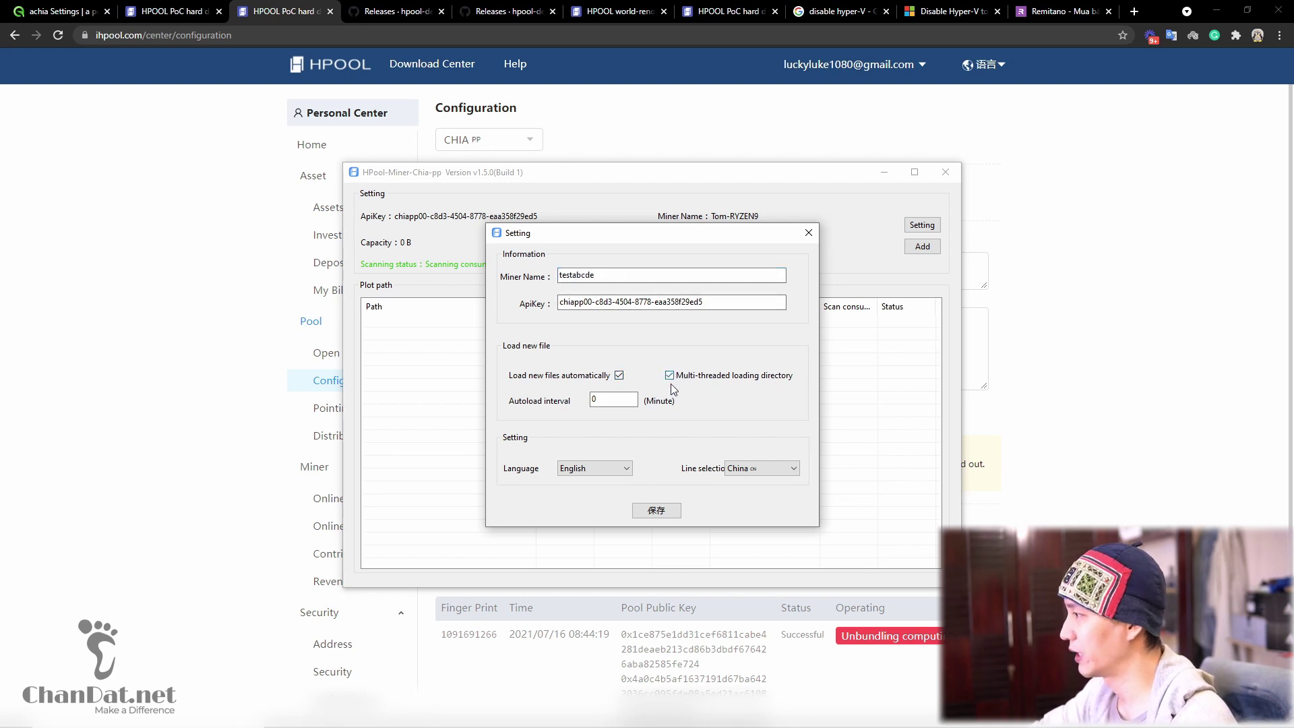
left_click(771, 474)
left_click(755, 437)
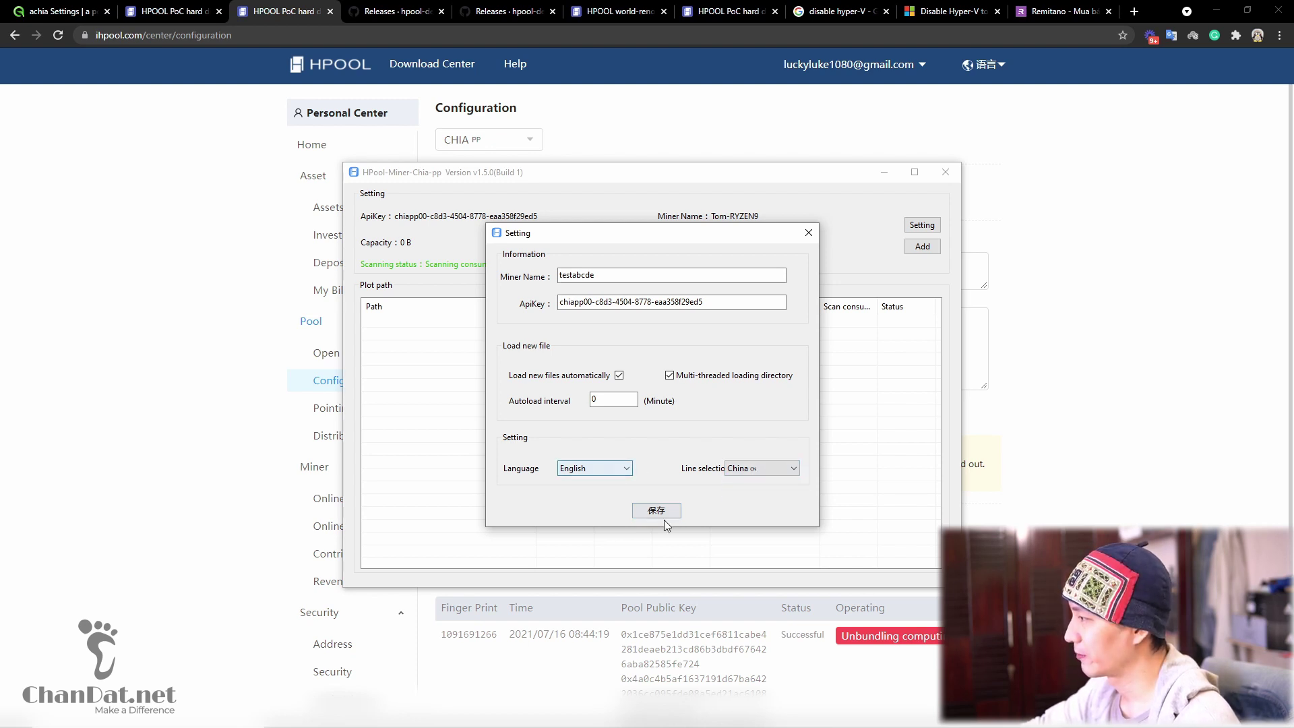
left_click(663, 516)
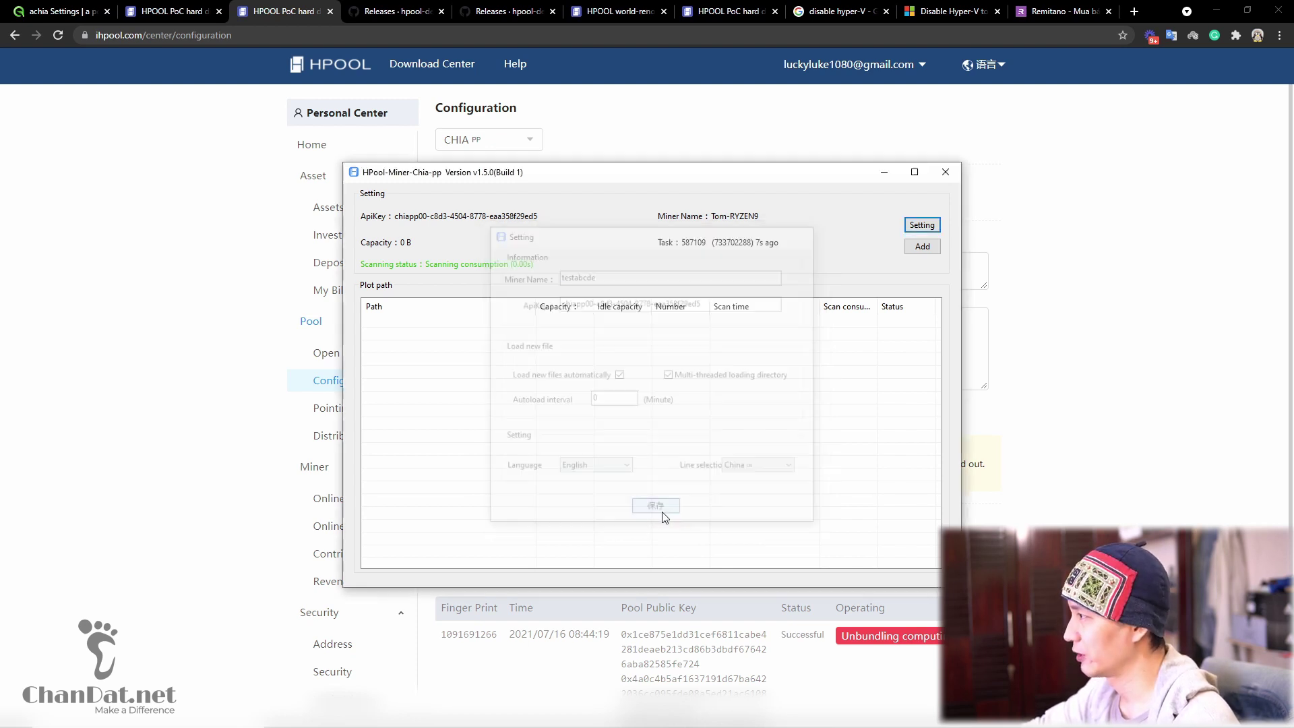
Add the E:\PlotWithNFT folder to the miner as a plot scan directory.
left_click(923, 247)
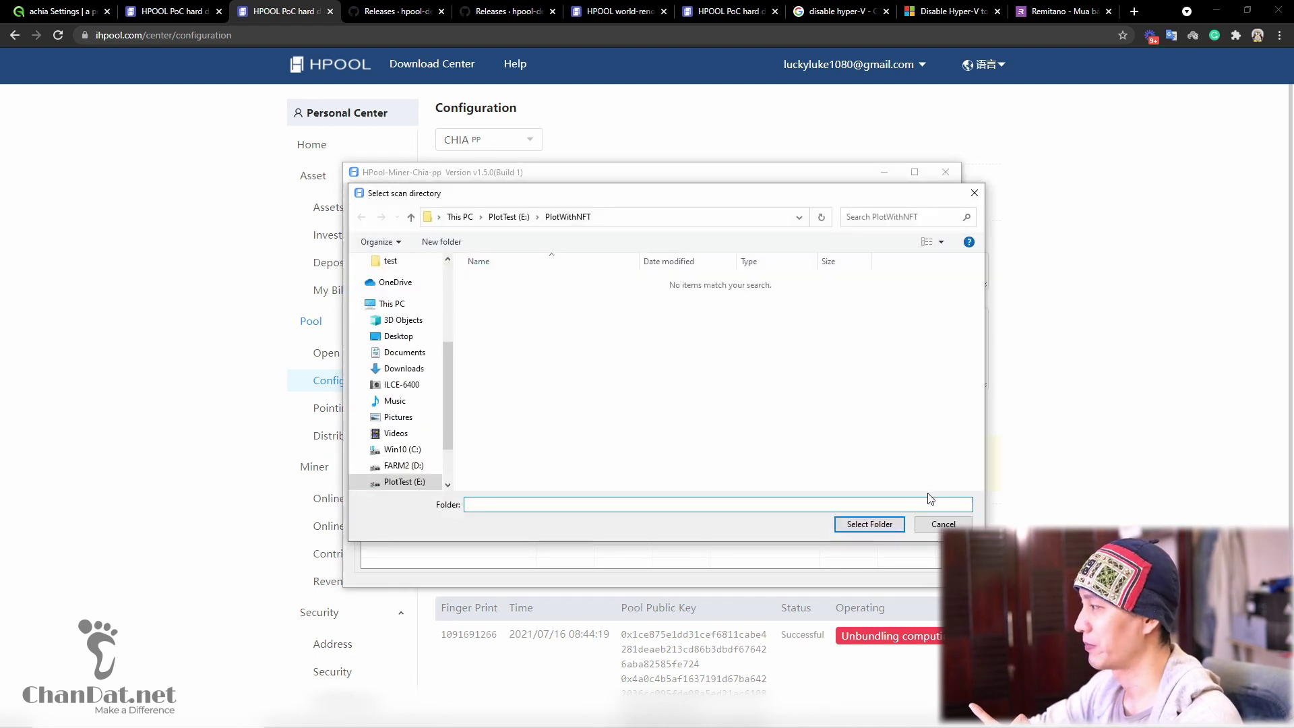
left_click(869, 526)
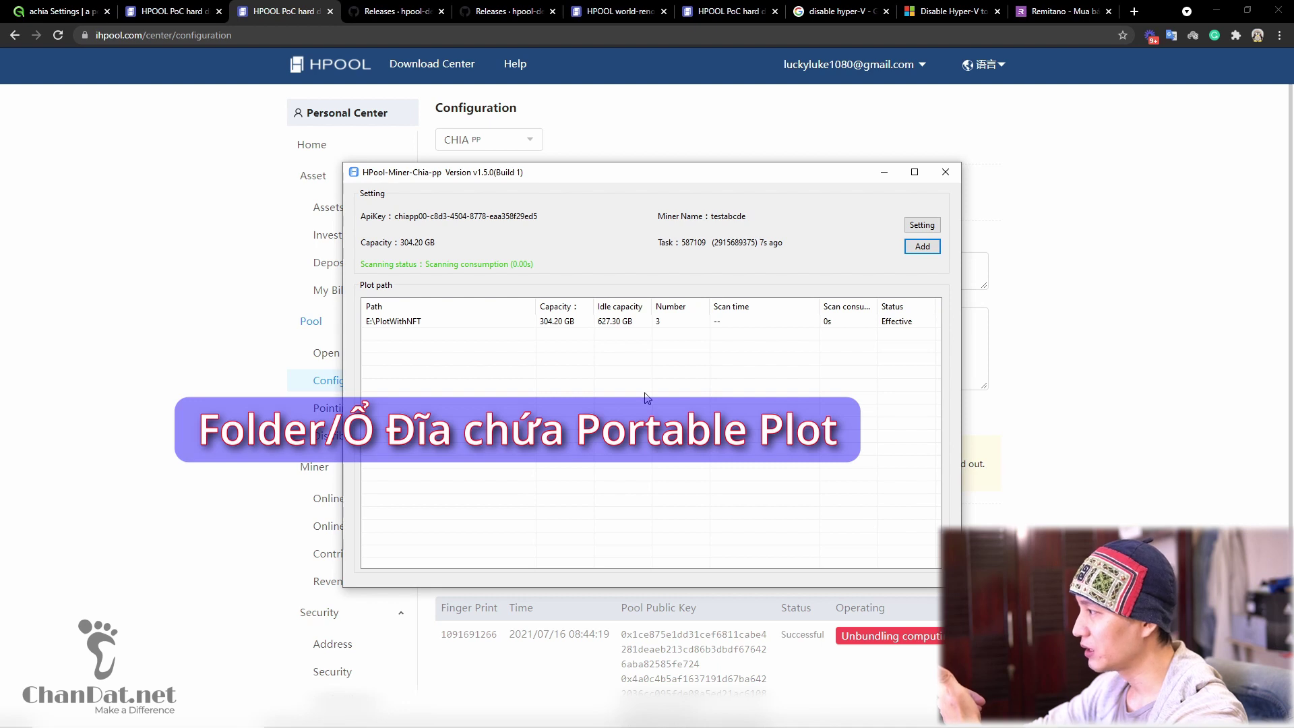
left_click(923, 247)
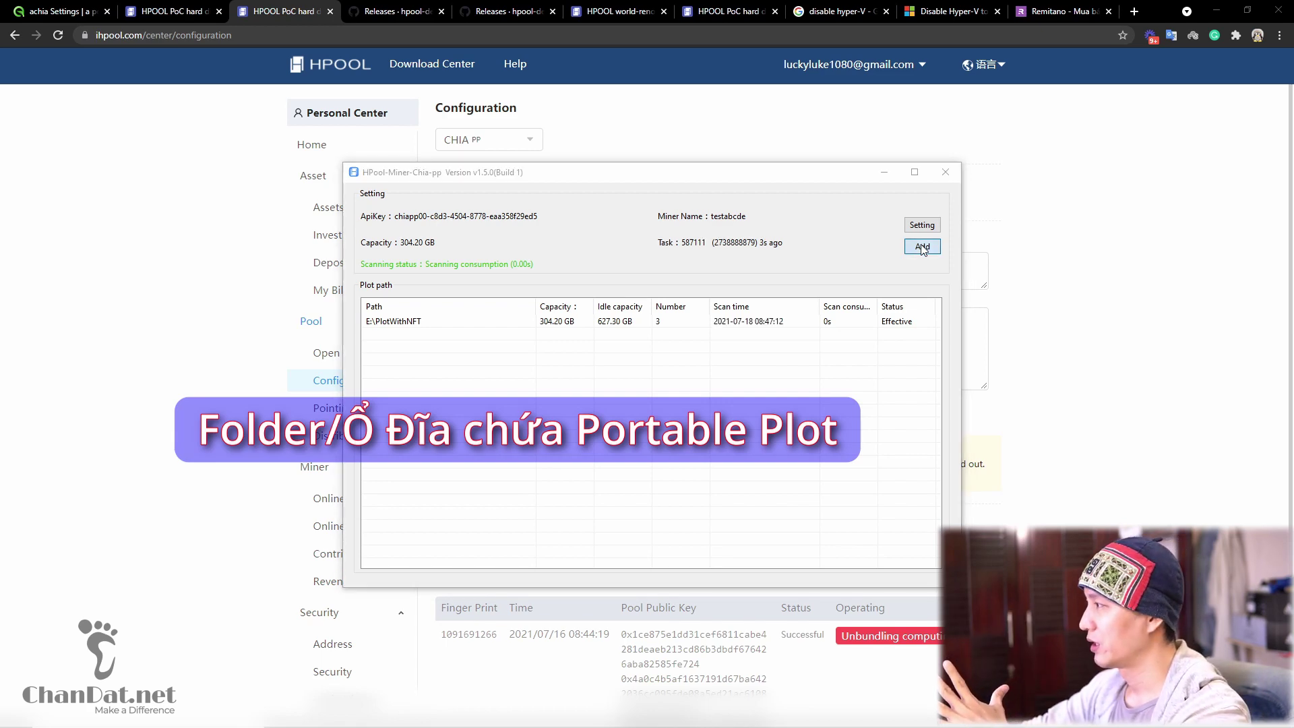
left_click(939, 524)
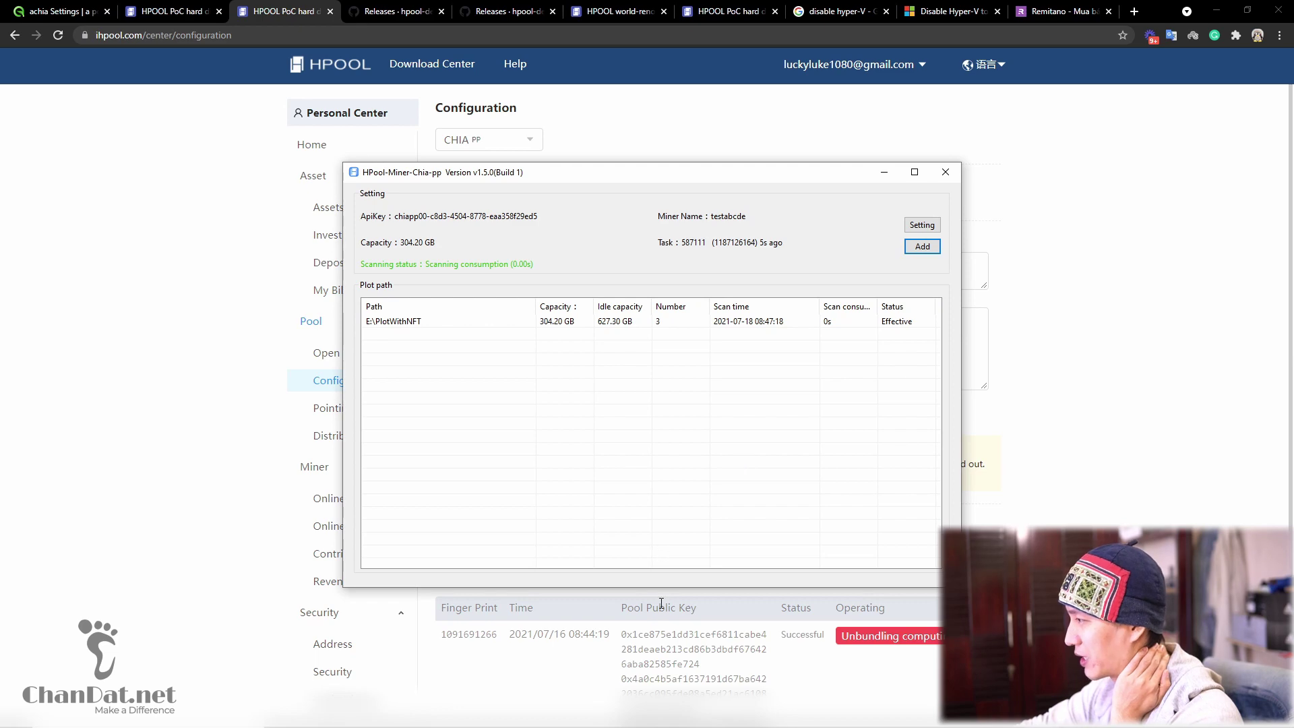
Switch to the HPOOL PP pool tutorial in the browser and examine the Linux version's config file instructions.
left_click(1138, 386)
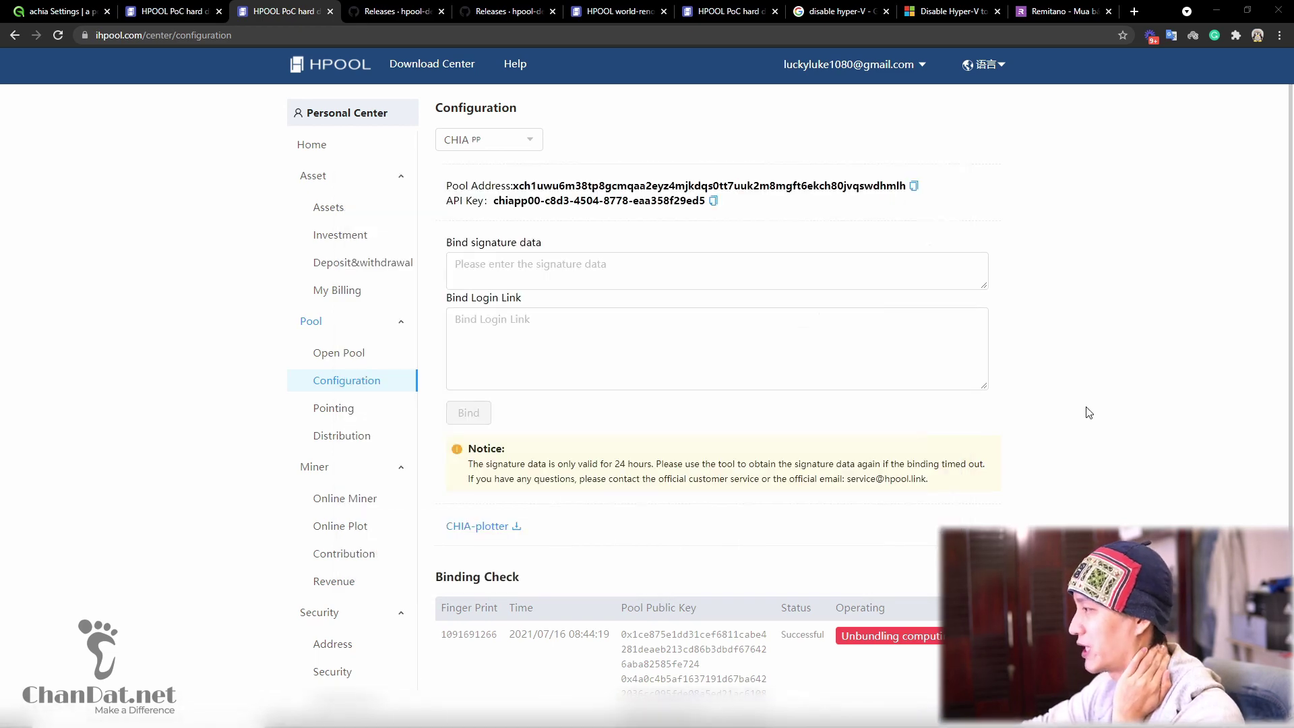
left_click(509, 9)
left_click(636, 7)
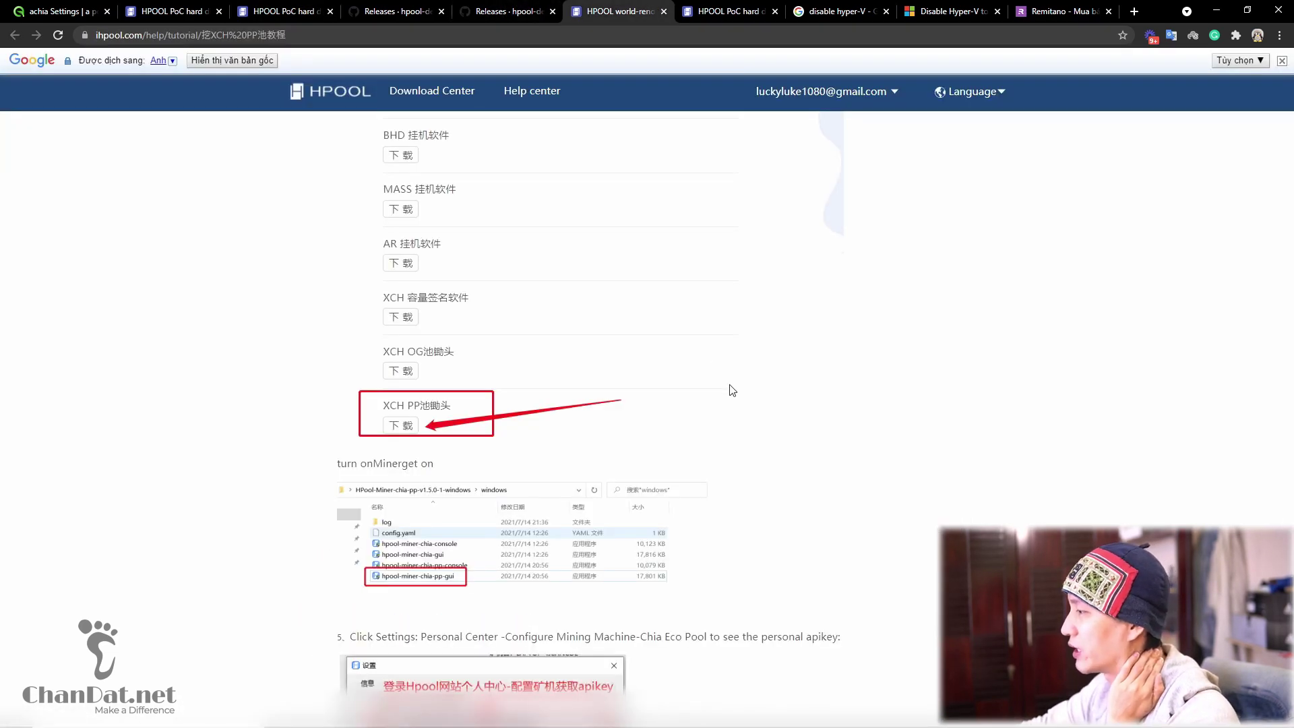
scroll(731, 385, "down", 20)
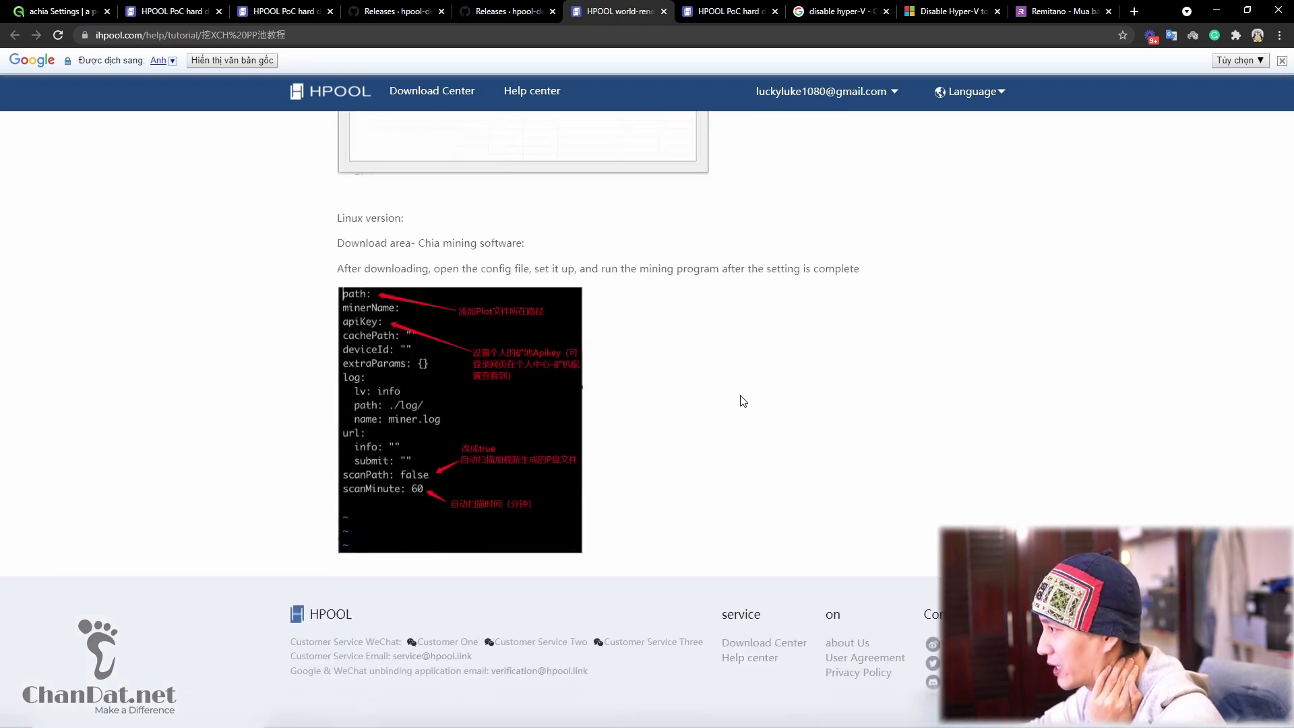
scroll(743, 401, "up", 1)
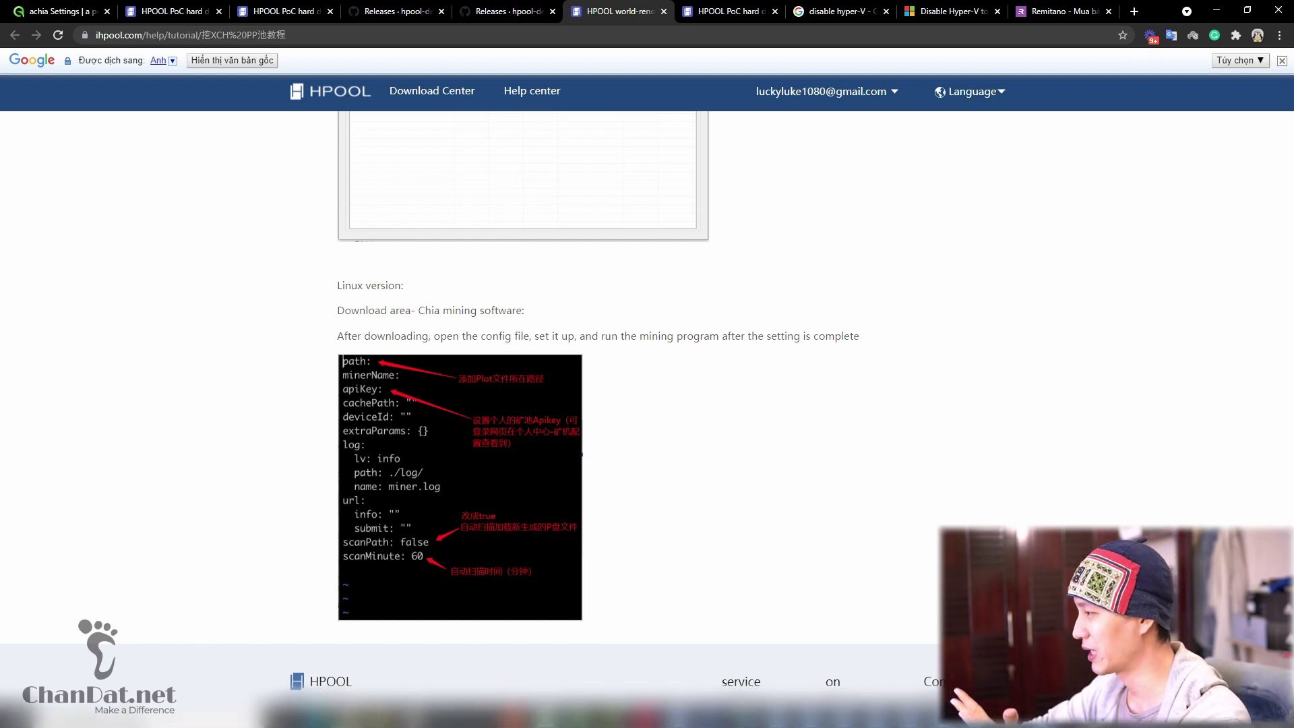
Review the plot NFT pool overview in Chia Blockchain and the E:\PlotWithNFT entry in HPool-Miner-Chia-pp.
left_click(833, 716)
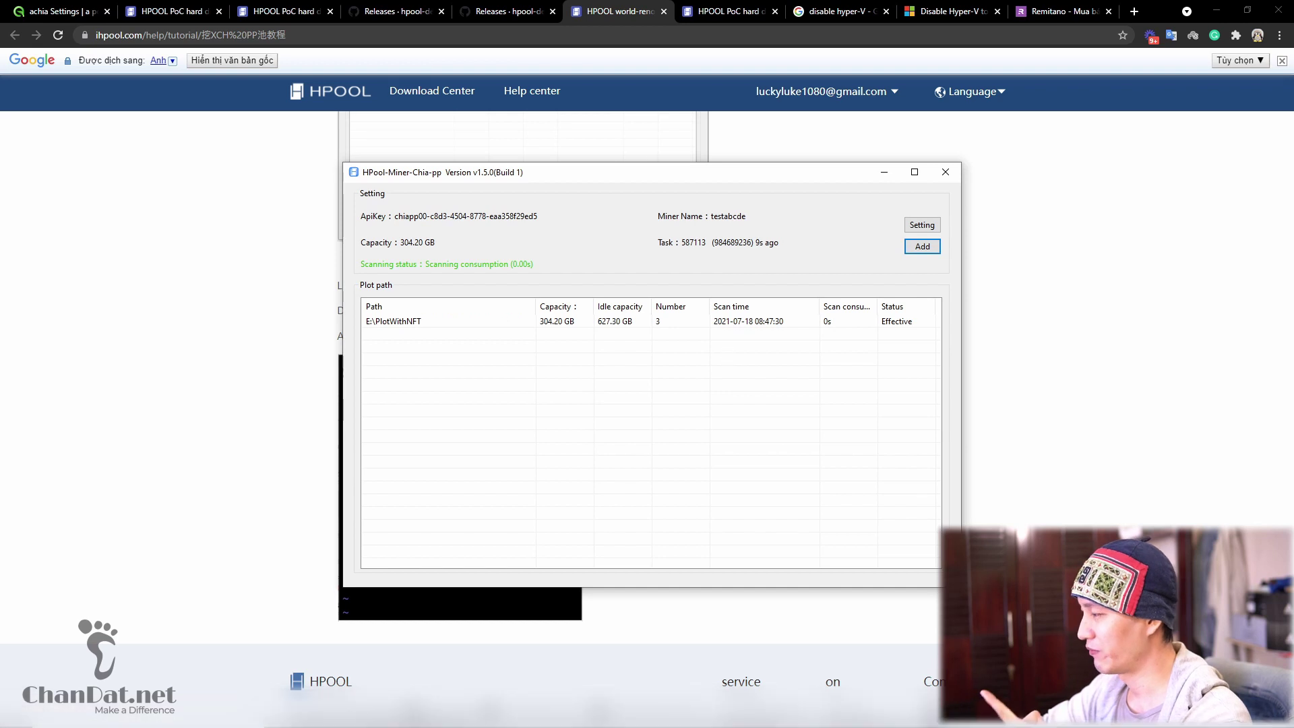
left_click(550, 716)
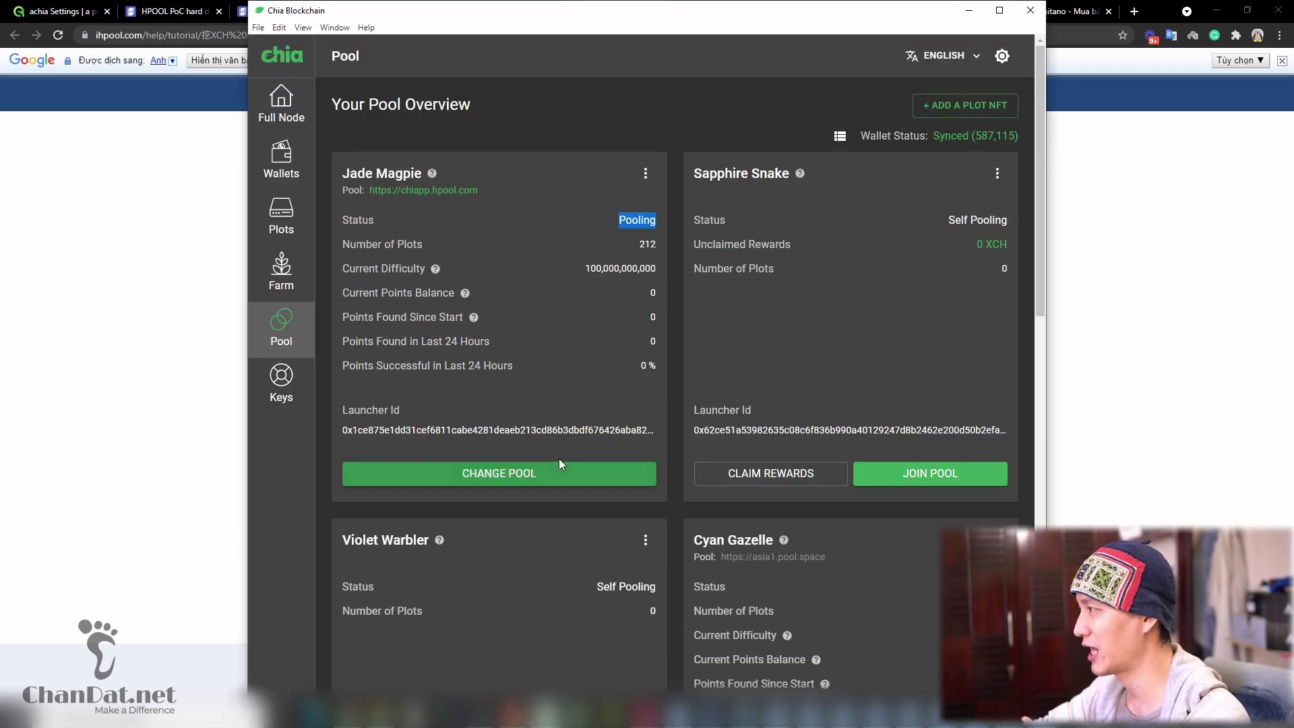
left_click(768, 340)
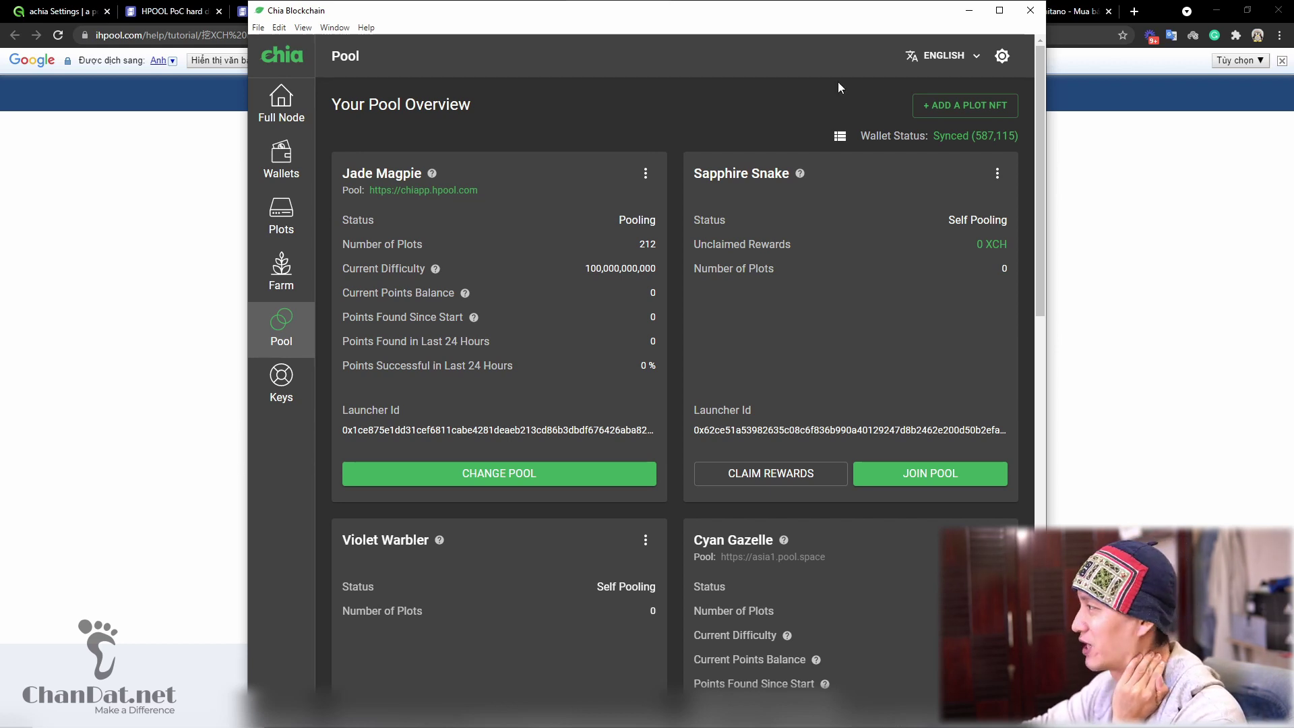
left_click(1098, 312)
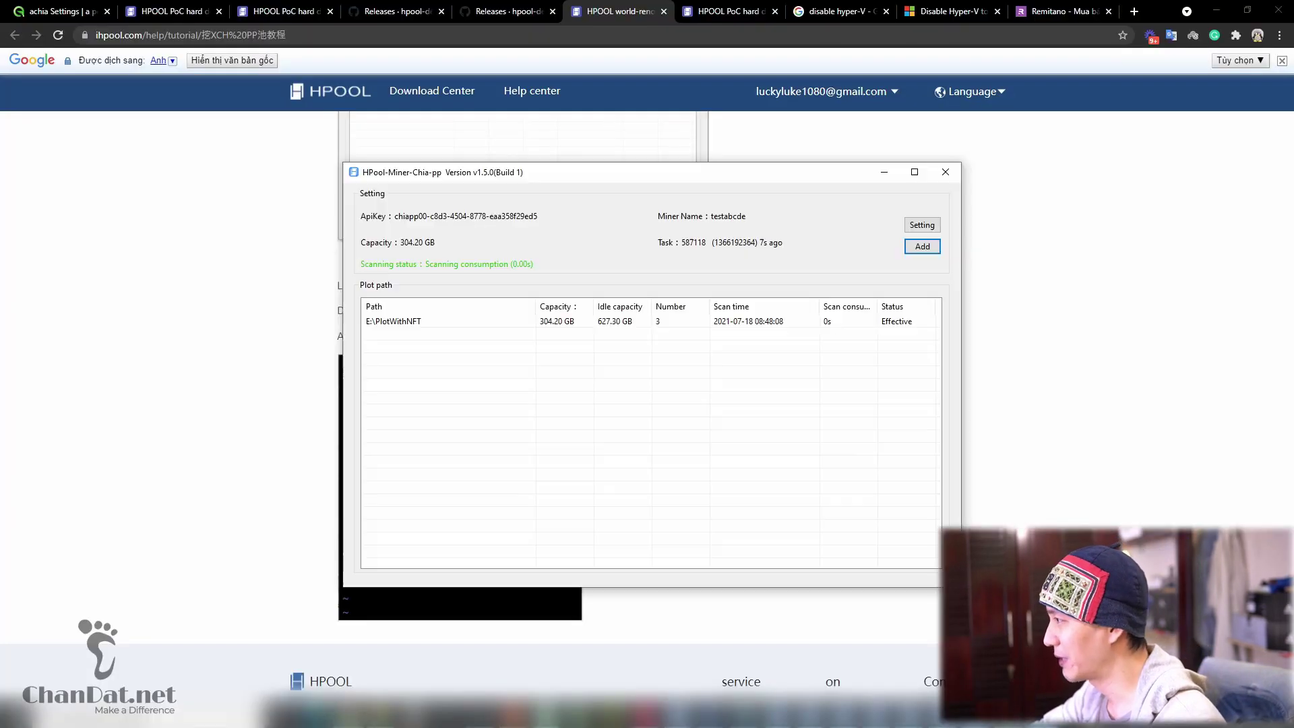
left_click(470, 327)
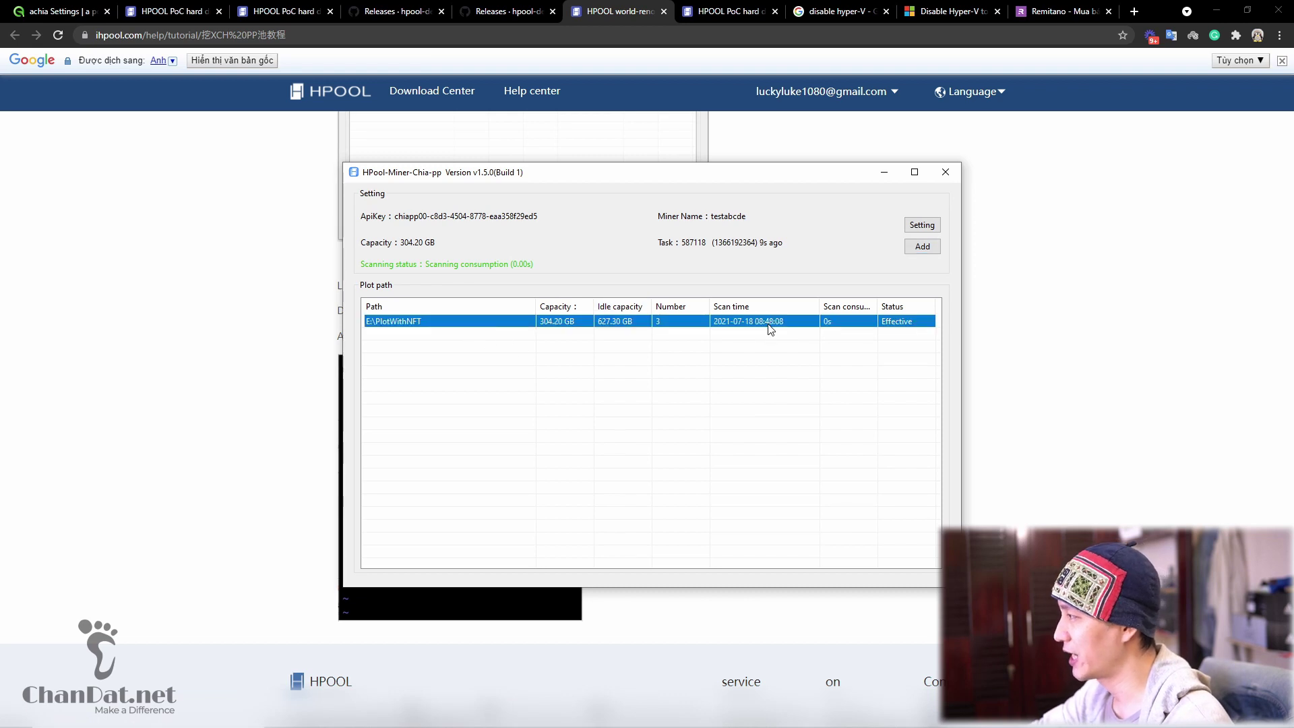
Return to the HPOOL personal center in the browser and view the online miners of the CHIA PP pool.
left_click(291, 5)
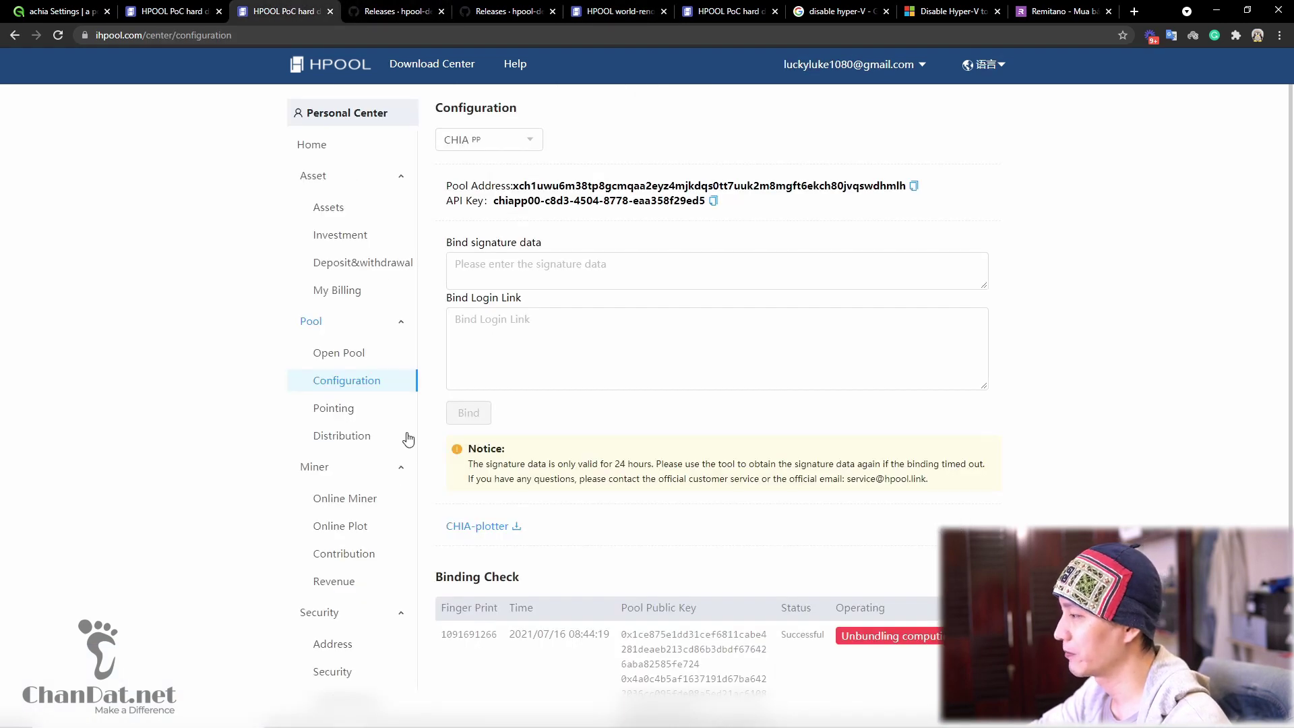
left_click(363, 500)
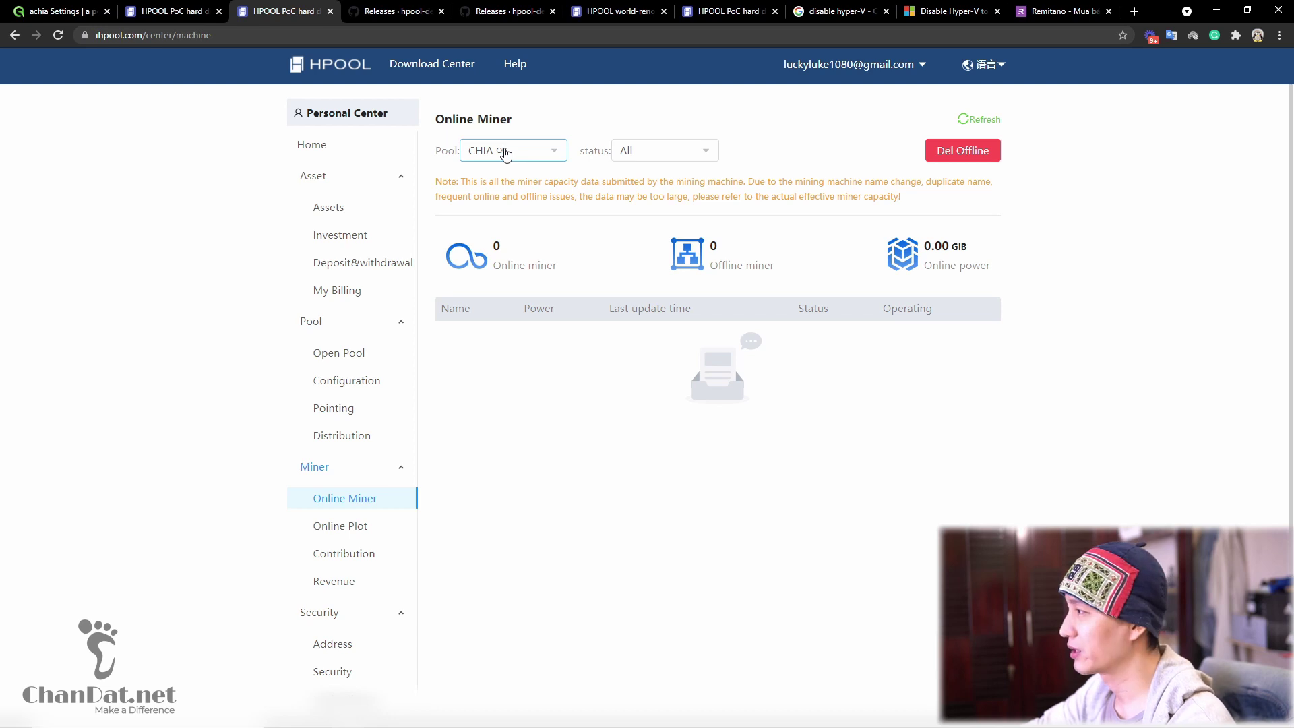
left_click(529, 155)
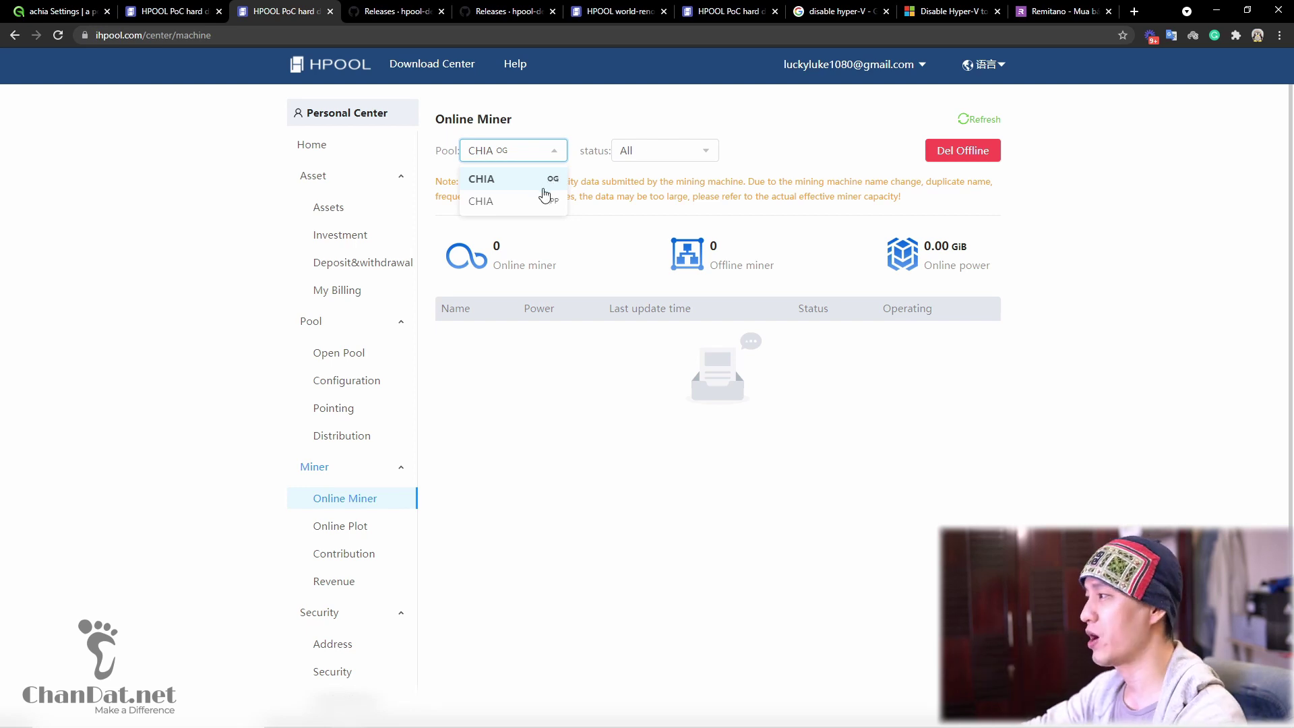
left_click(532, 204)
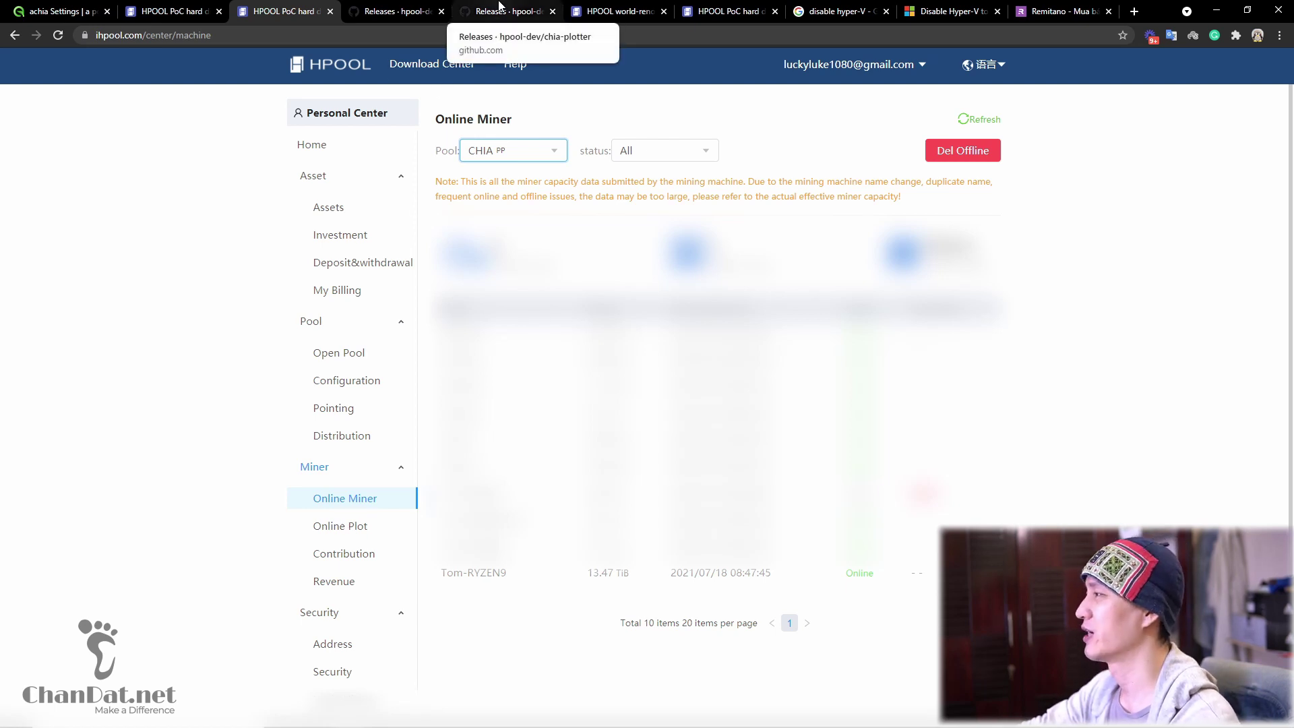
View the revenue records of the CHIA PP pool.
left_click(344, 584)
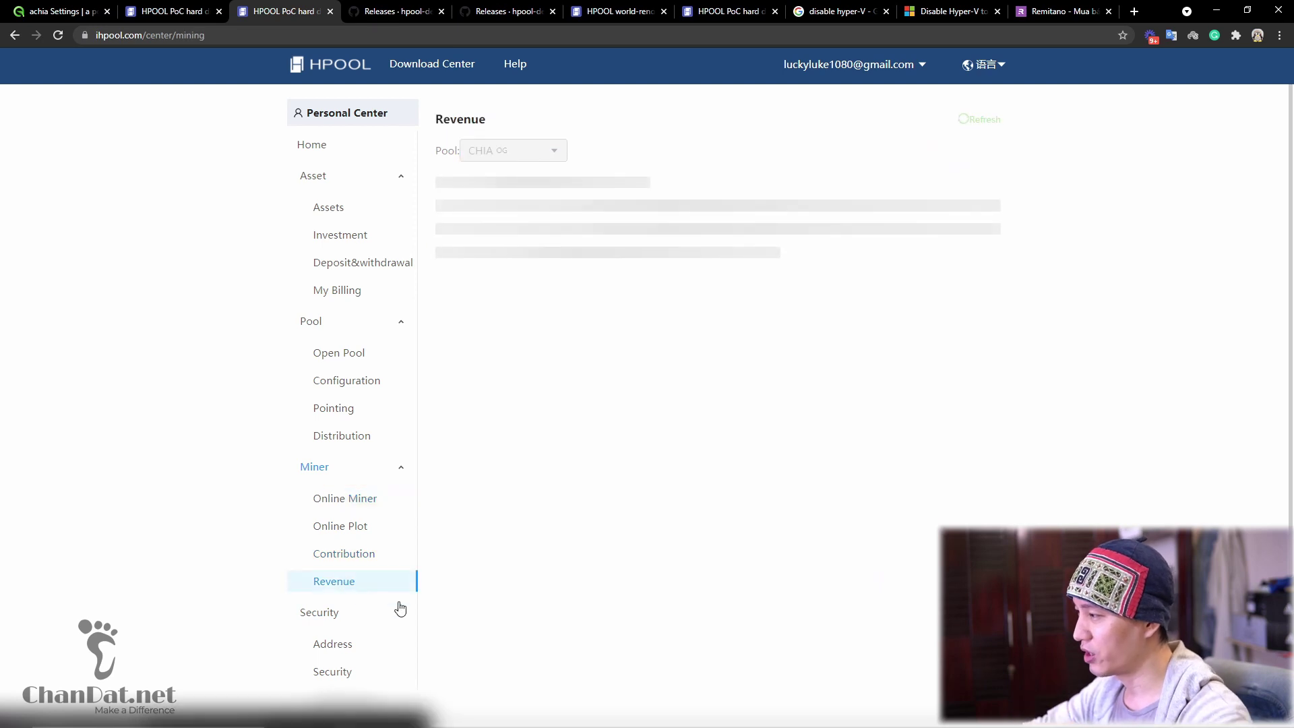
left_click(514, 154)
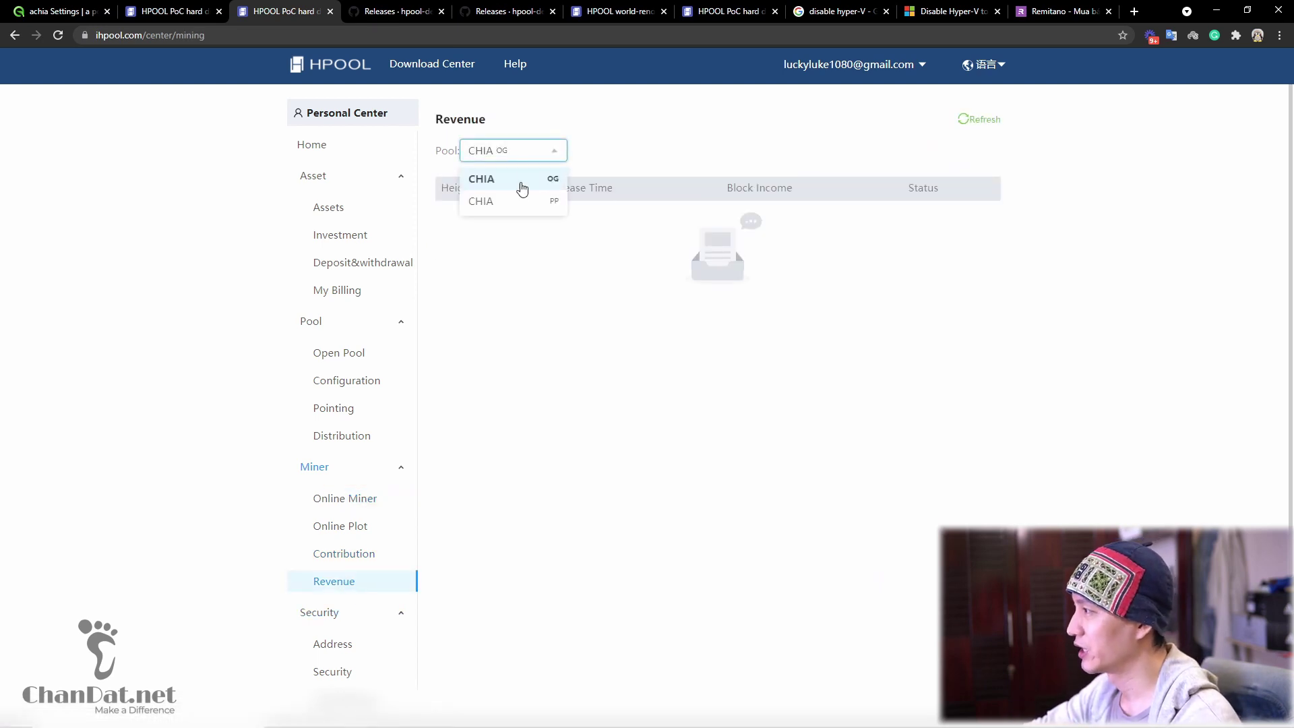
left_click(516, 209)
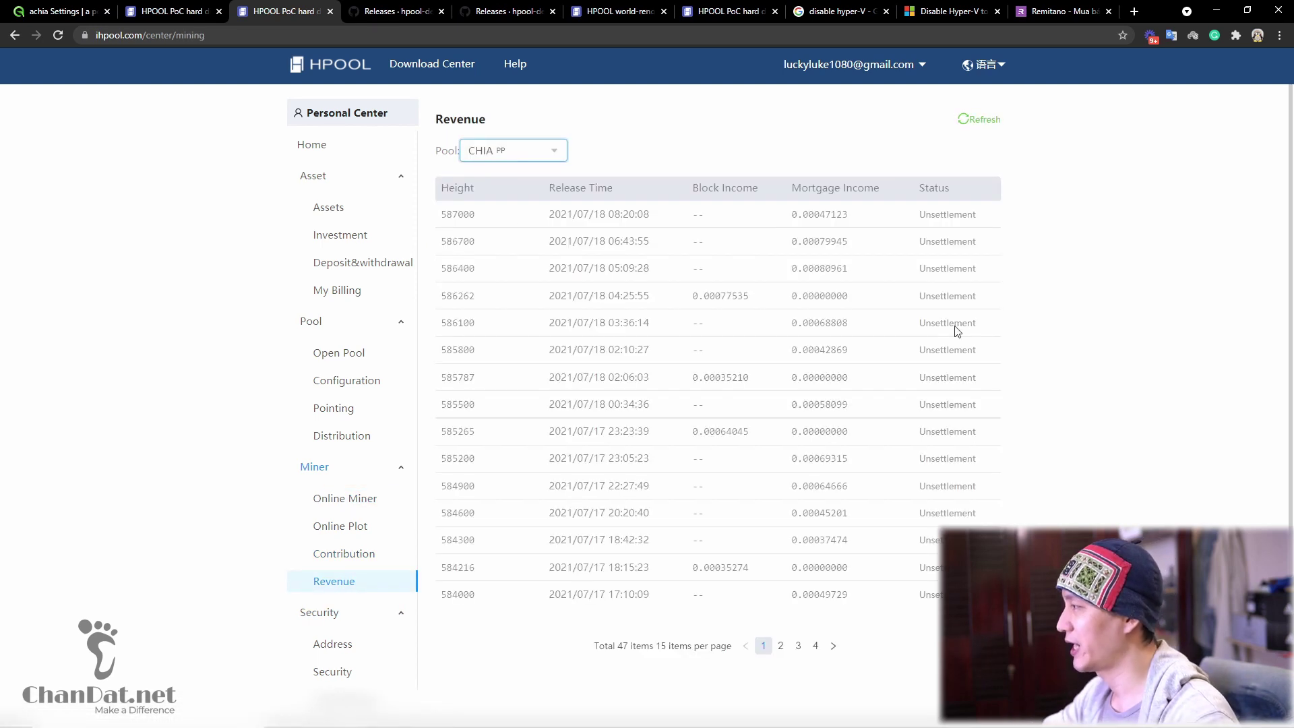